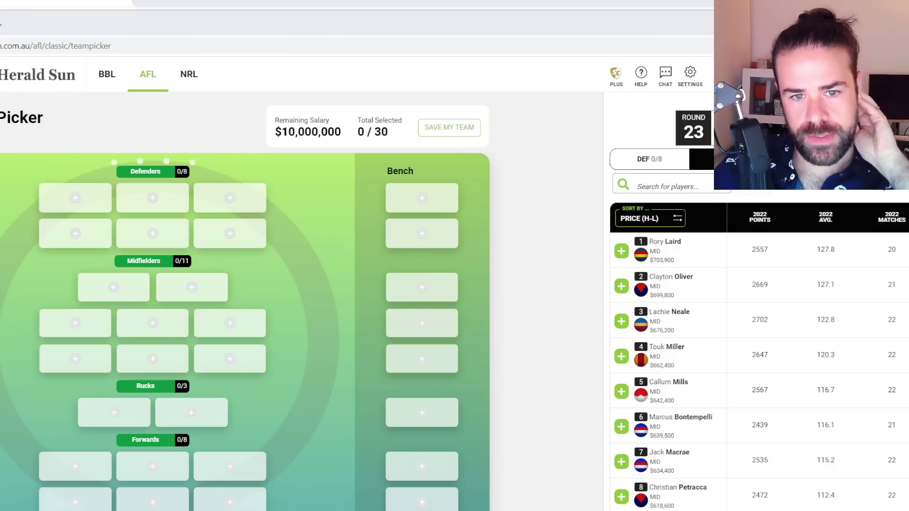
# Filter the player list to defenders, priced highest to lowest, and browse the list
pyautogui.click(650, 160)
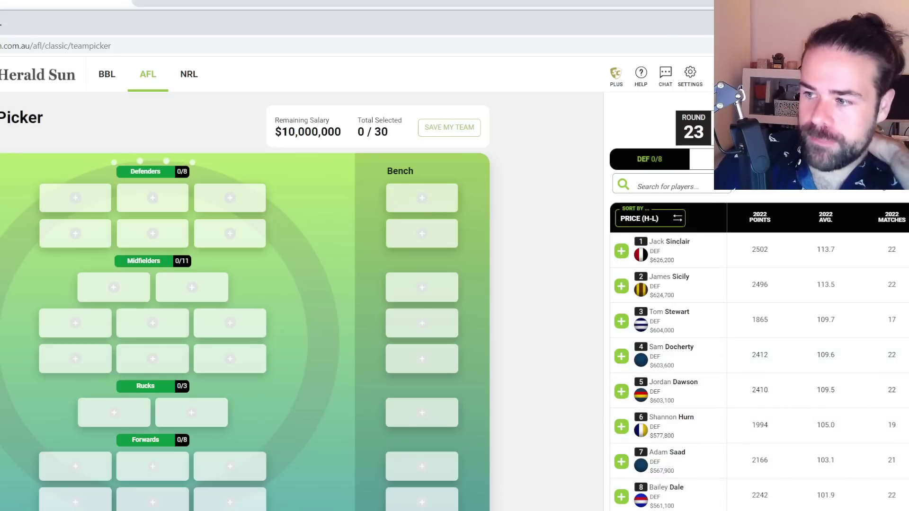
pyautogui.scroll(-2, 689, 466)
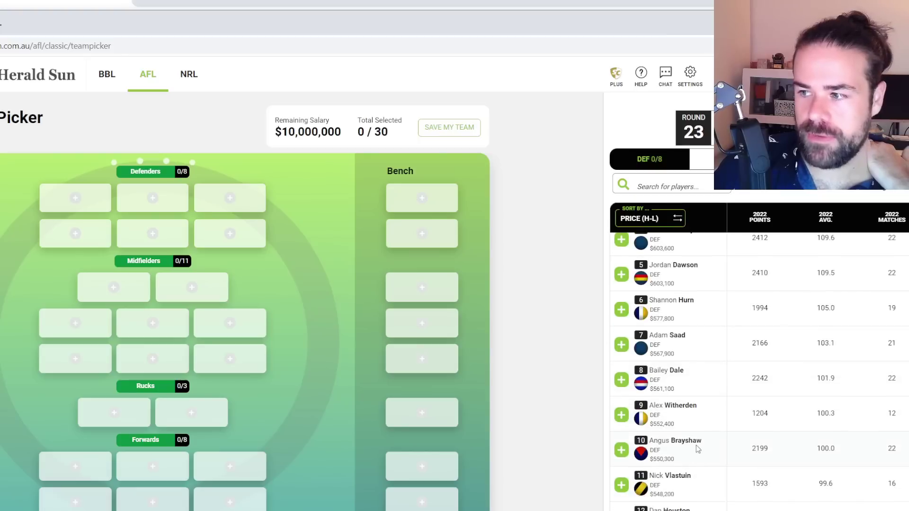
pyautogui.scroll(1, 698, 445)
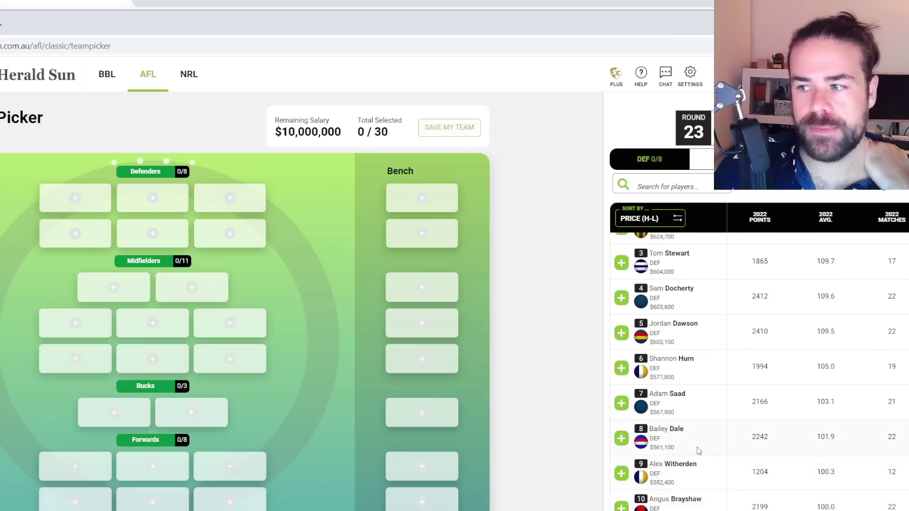
pyautogui.scroll(-1, 691, 446)
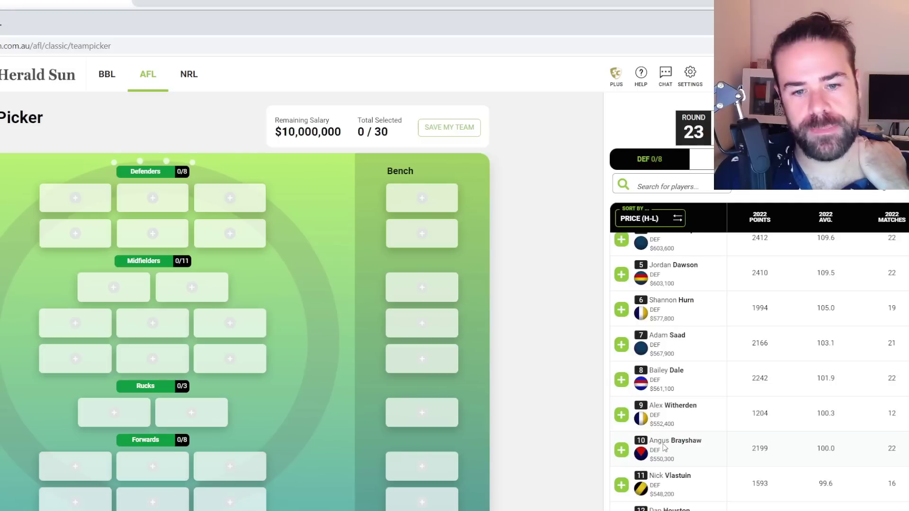
pyautogui.scroll(2, 682, 419)
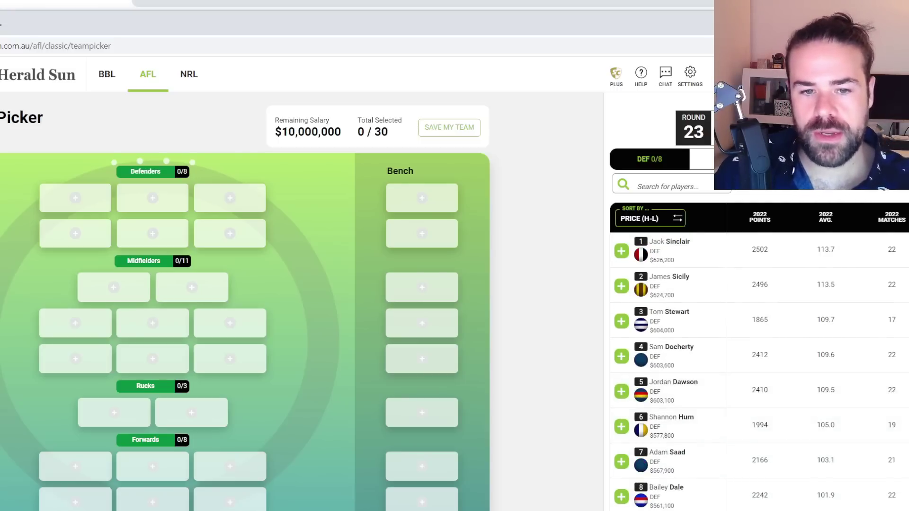
# Add Tom Stewart ($604,000) and Jordan Dawson ($603,100) as the first two defenders
pyautogui.click(621, 321)
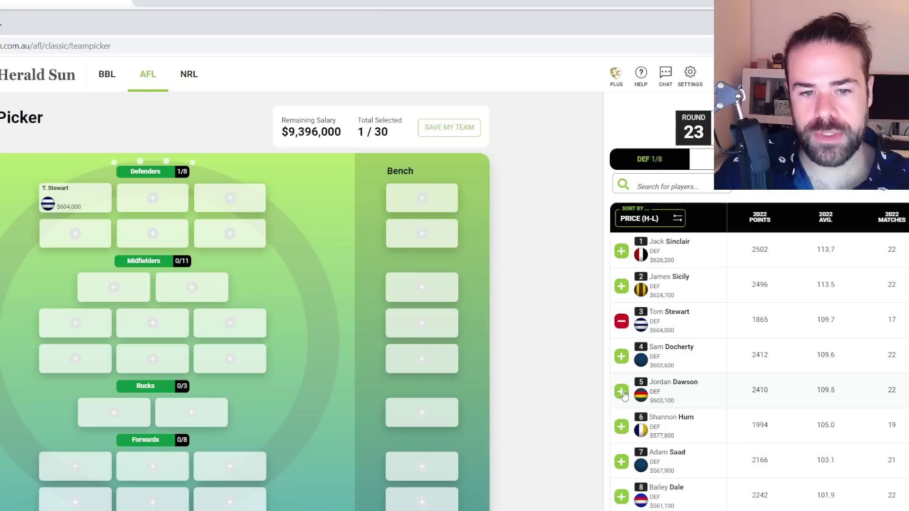
pyautogui.click(622, 392)
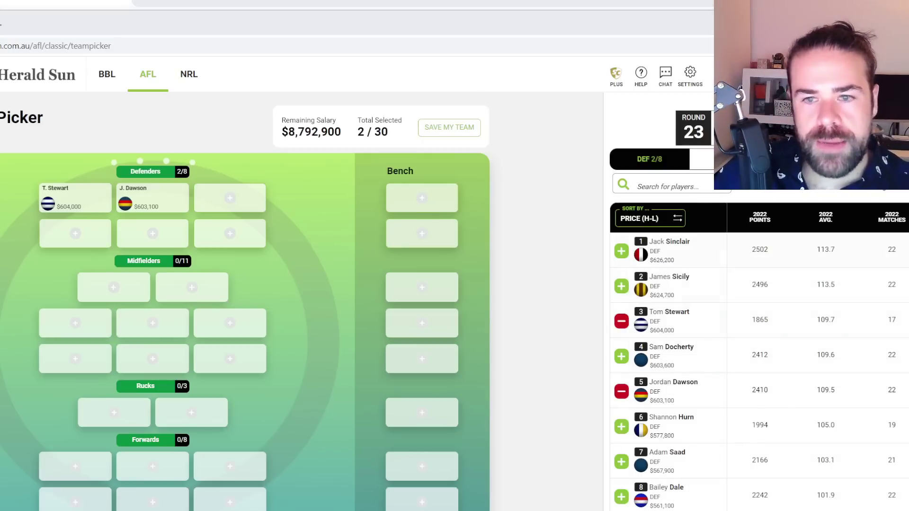
pyautogui.click(686, 183)
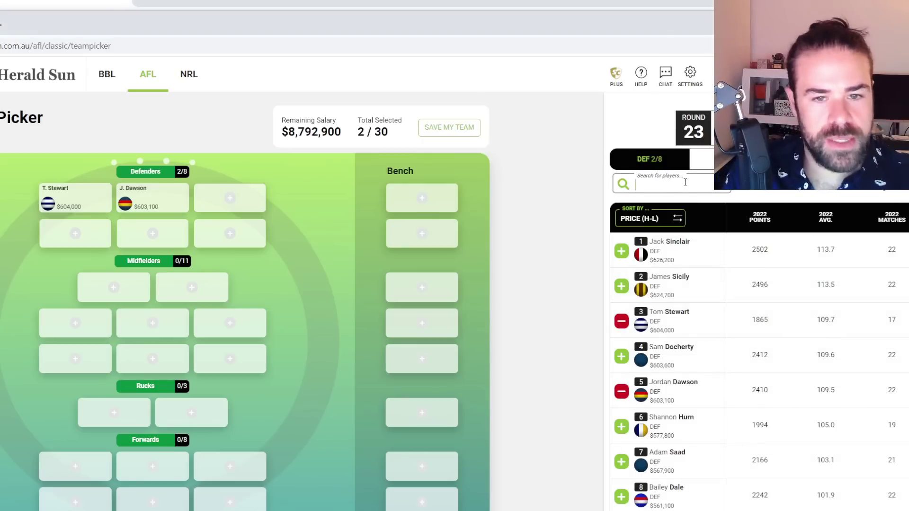
pyautogui.write('yeo')
pyautogui.hotkey('ctrl', 'a')
pyautogui.write('bowes')
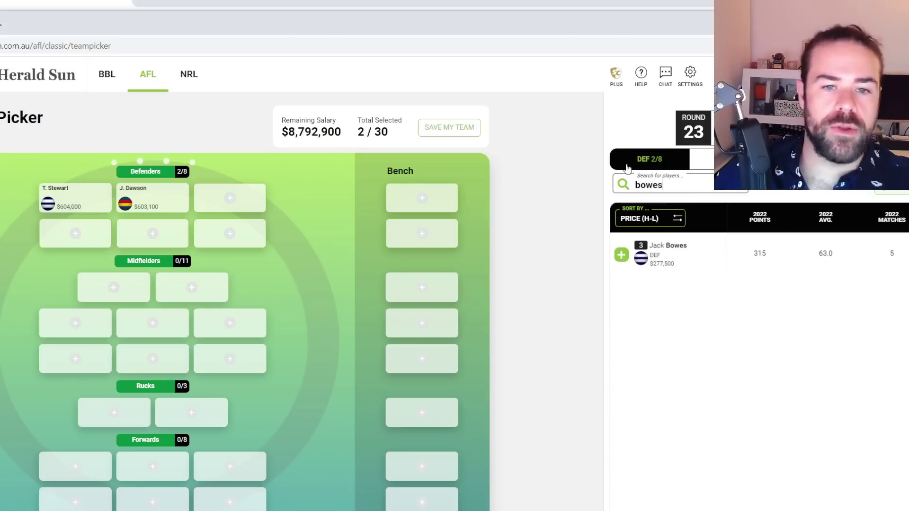
pyautogui.click(627, 256)
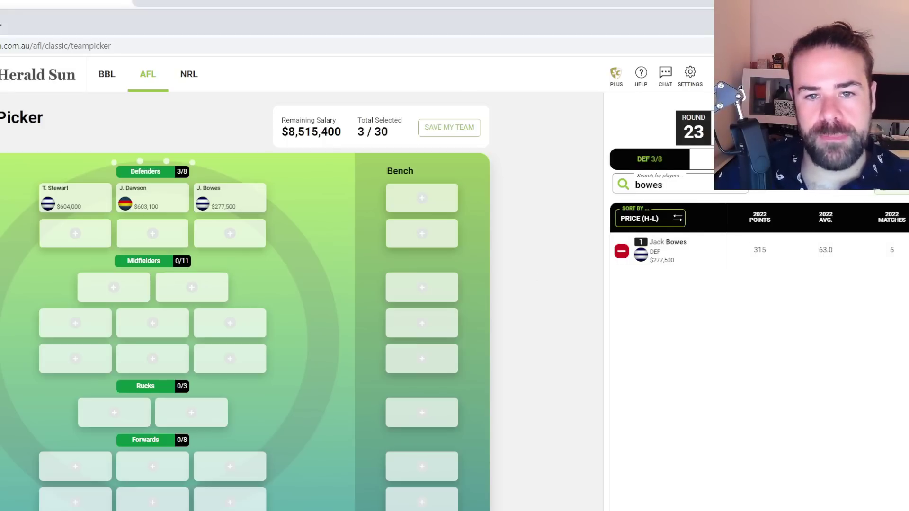
pyautogui.click(740, 189)
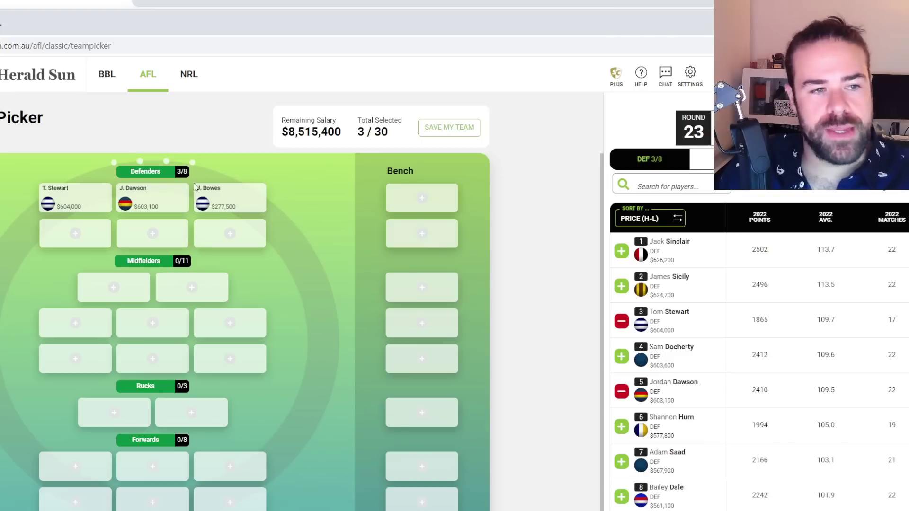
# Search 'coffi', add Nick Coffield ($208,800) as fourth defender, and clear the search
pyautogui.click(630, 188)
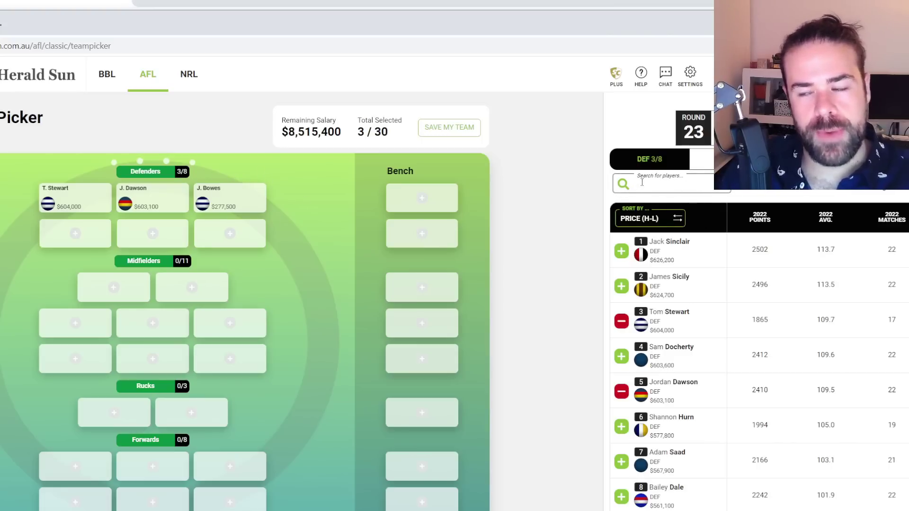
pyautogui.write('coffi')
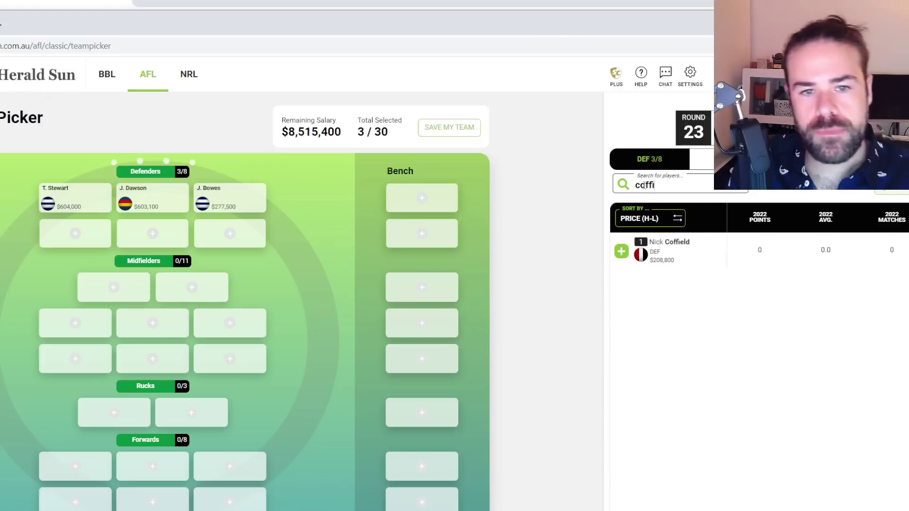
pyautogui.click(621, 251)
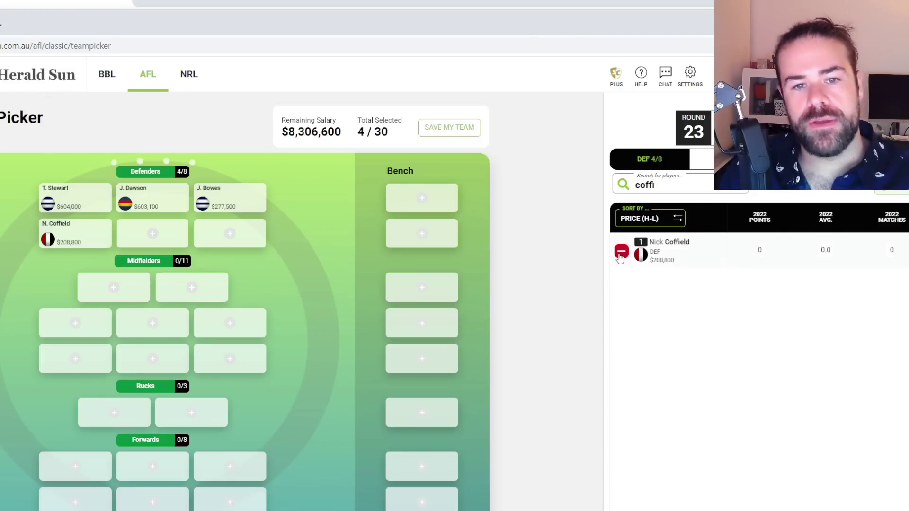
pyautogui.doubleClick(627, 186)
pyautogui.press('BackSpace')
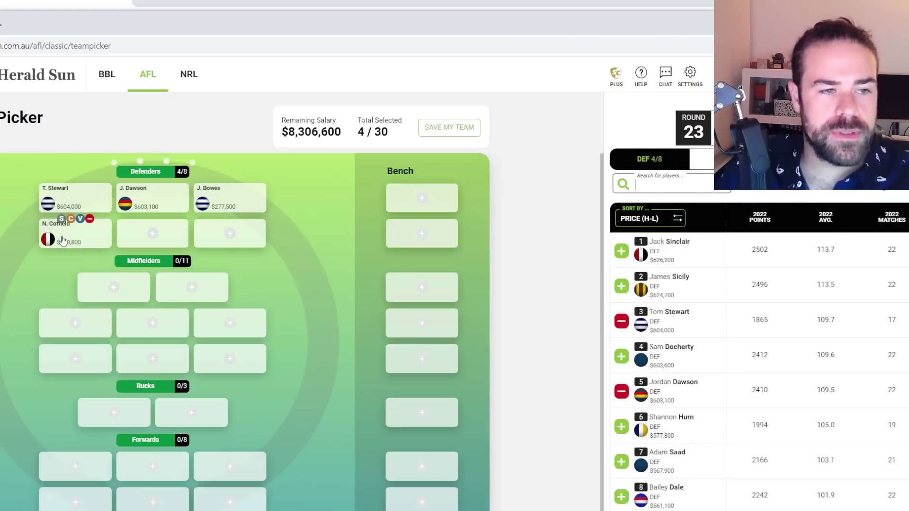
pyautogui.click(532, 185)
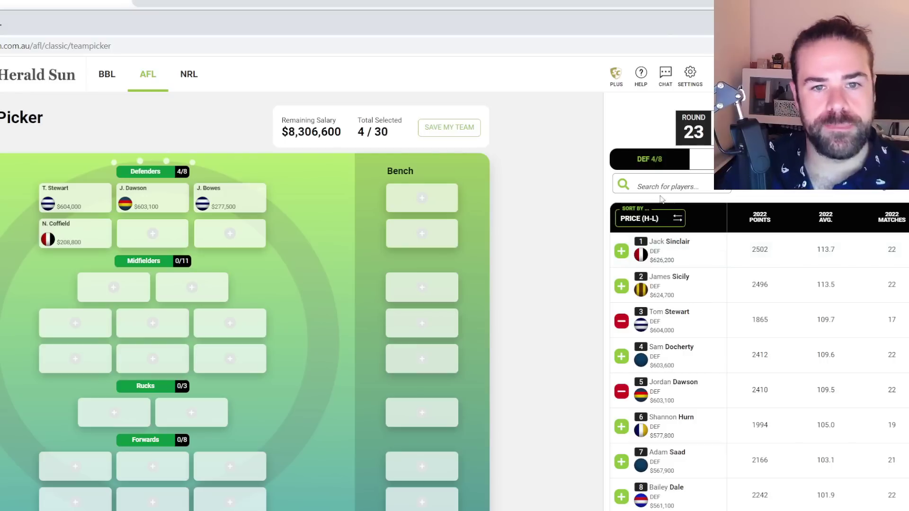
# Search 'goat' and add Josh Goater ($192,700) as the fifth defender, then clear the search
pyautogui.click(680, 189)
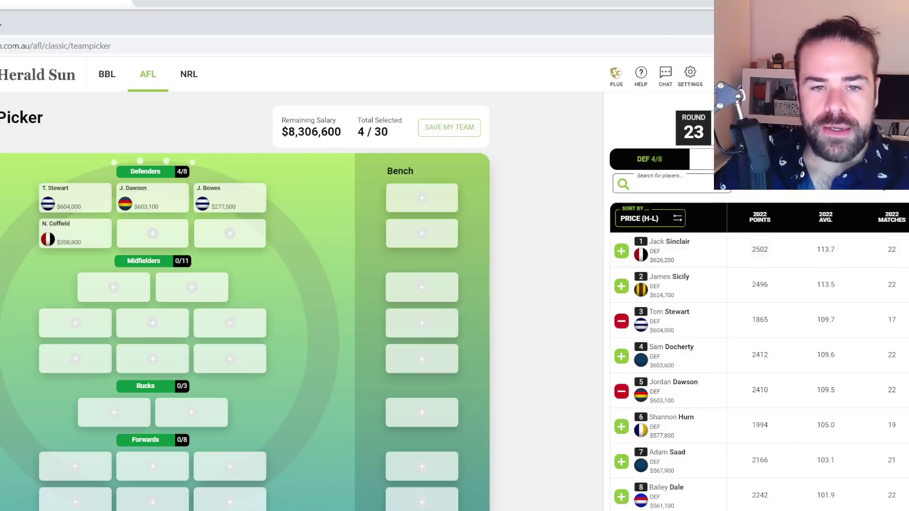
pyautogui.write('goat')
pyautogui.click(622, 251)
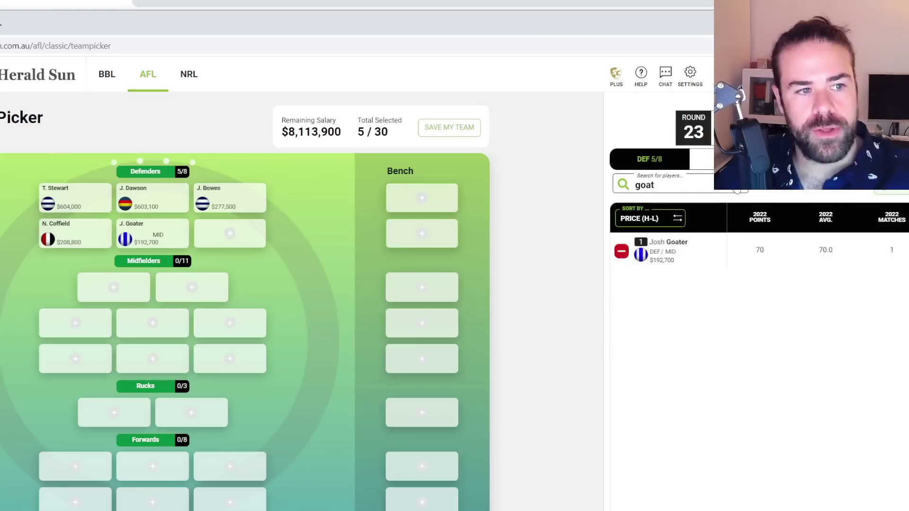
pyautogui.click(737, 190)
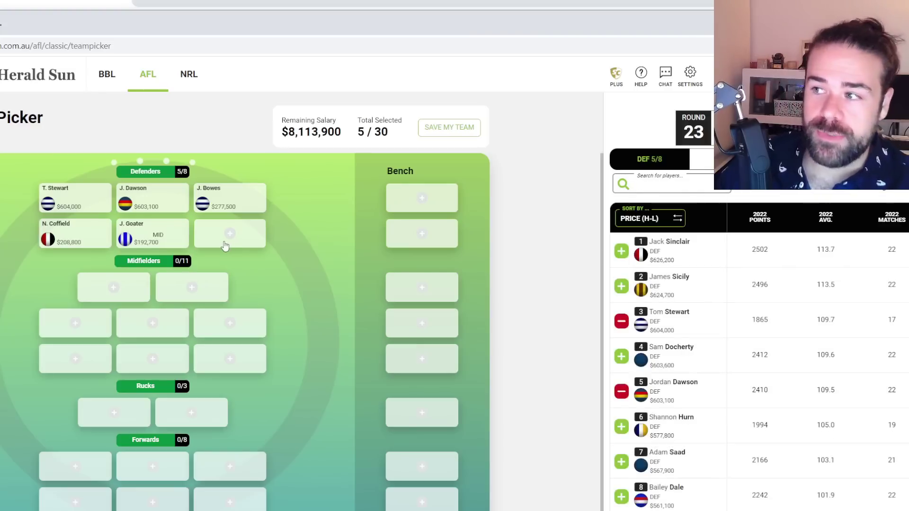
# Search 'goater' again to check his card's options, then clear the search
pyautogui.moveTo(152, 240)
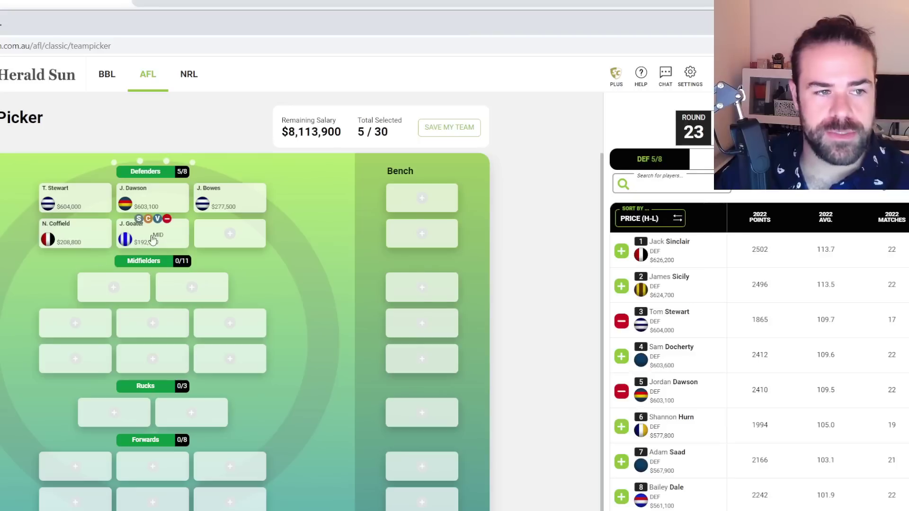
pyautogui.click(672, 185)
pyautogui.write('goater')
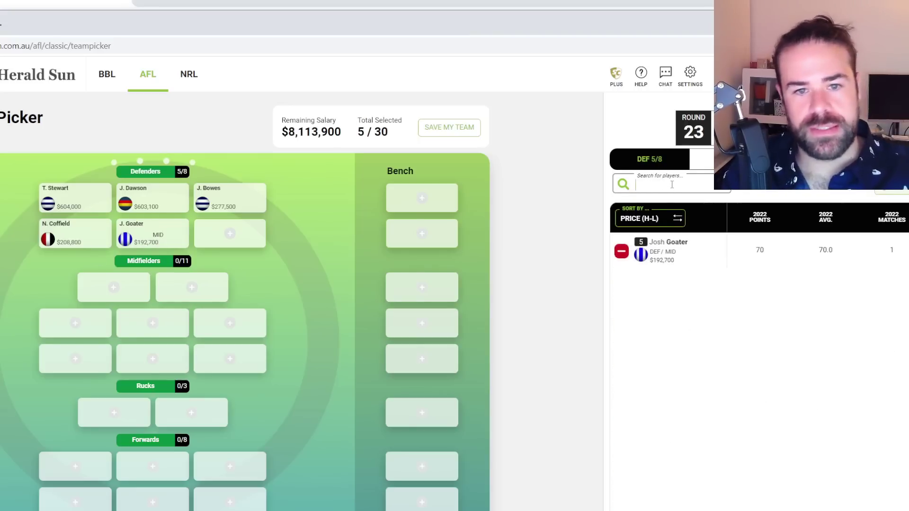
pyautogui.press('BackSpace')
pyautogui.press('BackSpace')
pyautogui.press('BackSpace')
pyautogui.press('BackSpace')
pyautogui.press('BackSpace')
pyautogui.press('BackSpace')
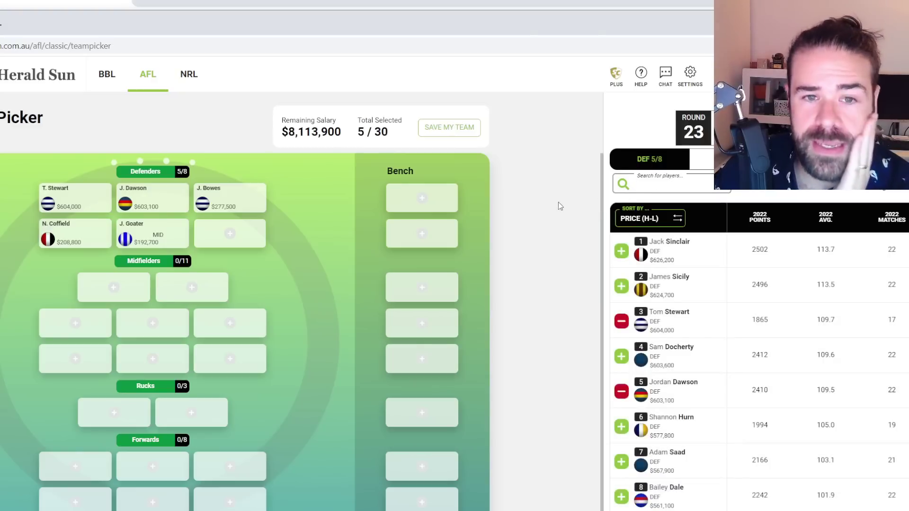
pyautogui.click(549, 218)
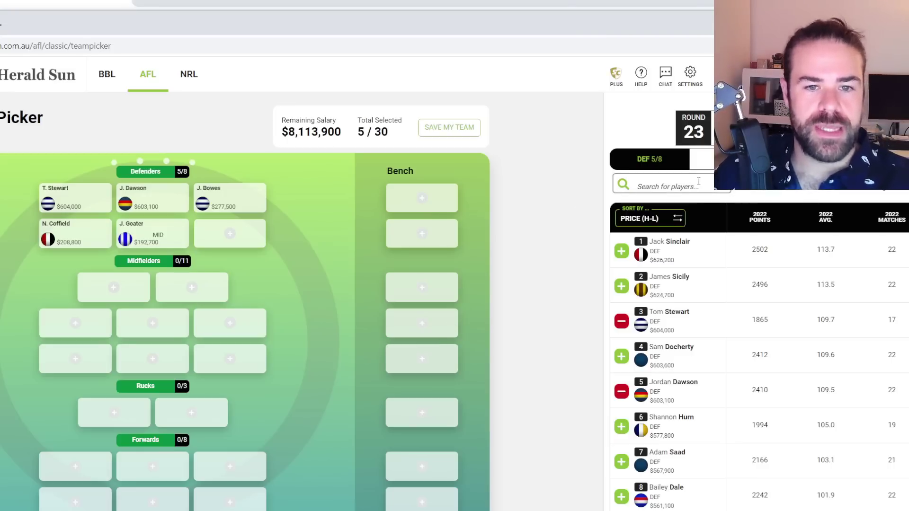
pyautogui.click(686, 188)
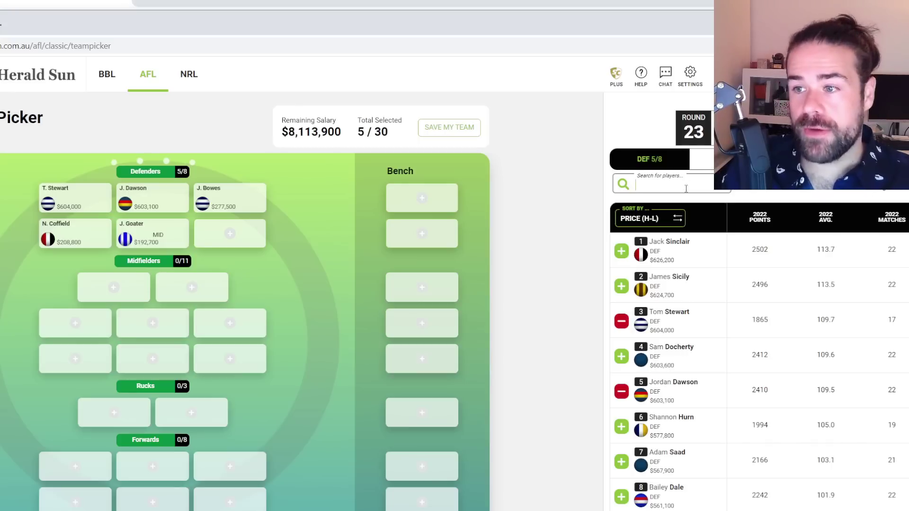
# Search 'mckenna', add Conor McKenna ($167,500) as sixth defender, and clear the search
pyautogui.write('mckenna')
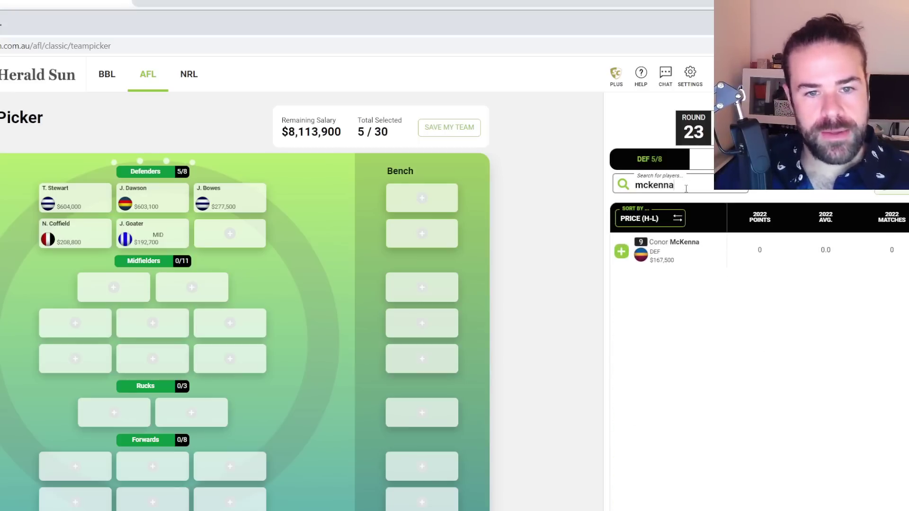
pyautogui.click(621, 252)
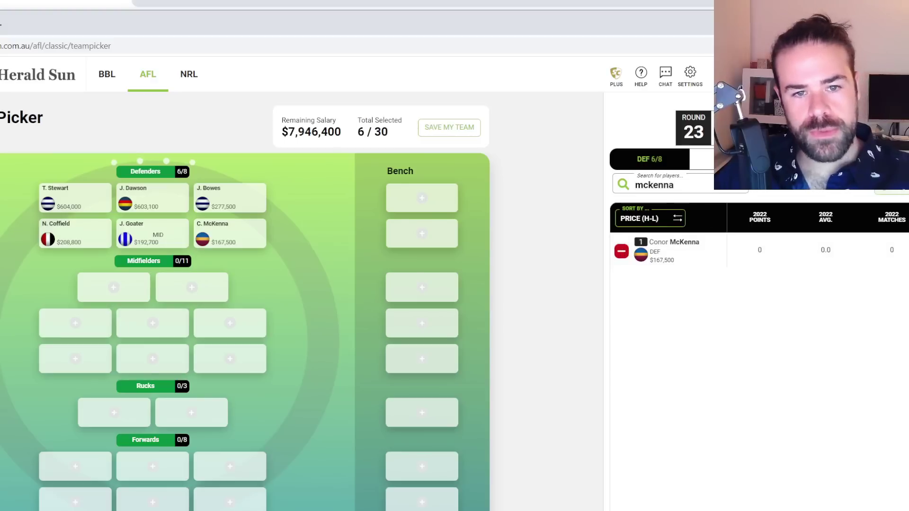
pyautogui.click(737, 191)
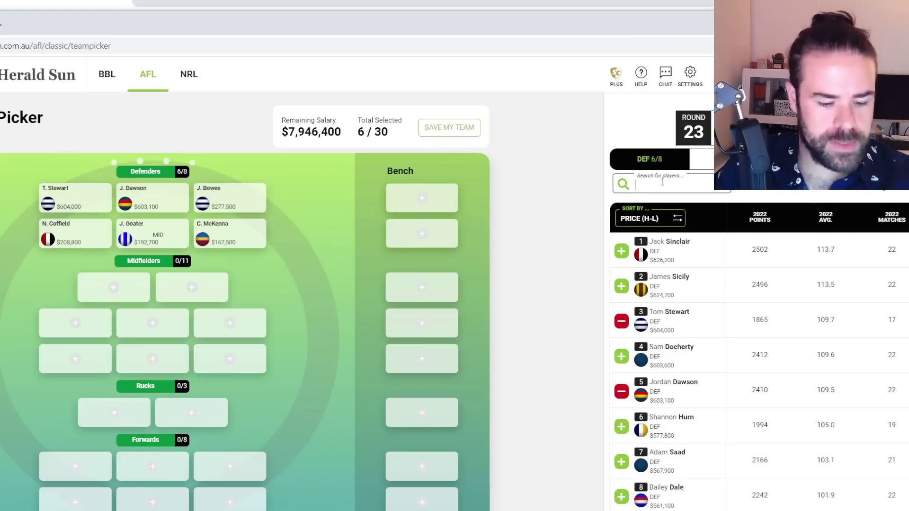
# Replace the 'wilmot' search with 'dean' and add Charlie Dean ($123,900) to the defender bench
pyautogui.write('wilmot')
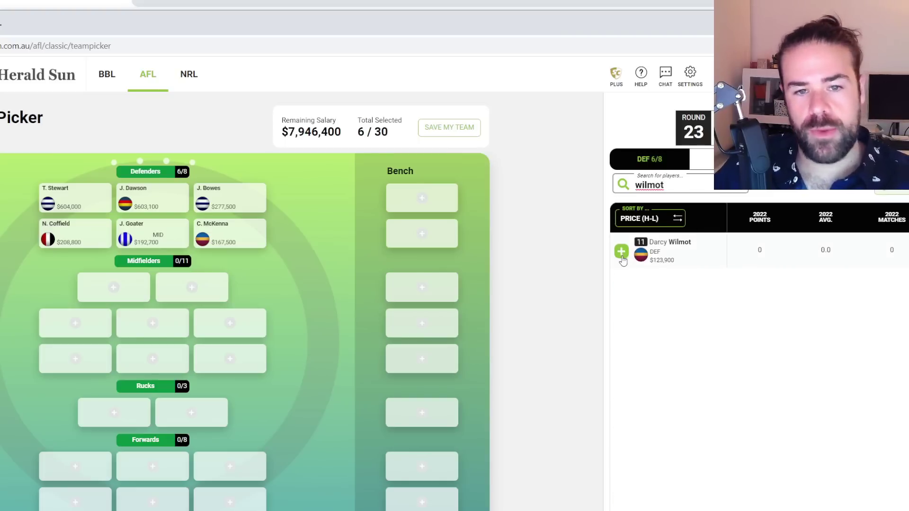
pyautogui.press('BackSpace')
pyautogui.press('BackSpace')
pyautogui.press('BackSpace')
pyautogui.press('BackSpace')
pyautogui.press('BackSpace')
pyautogui.press('BackSpace')
pyautogui.write('dean')
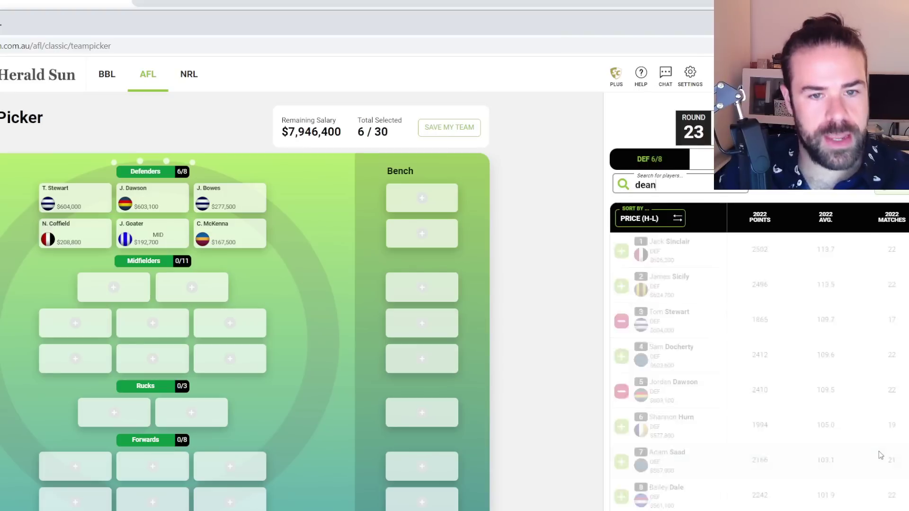
pyautogui.click(621, 286)
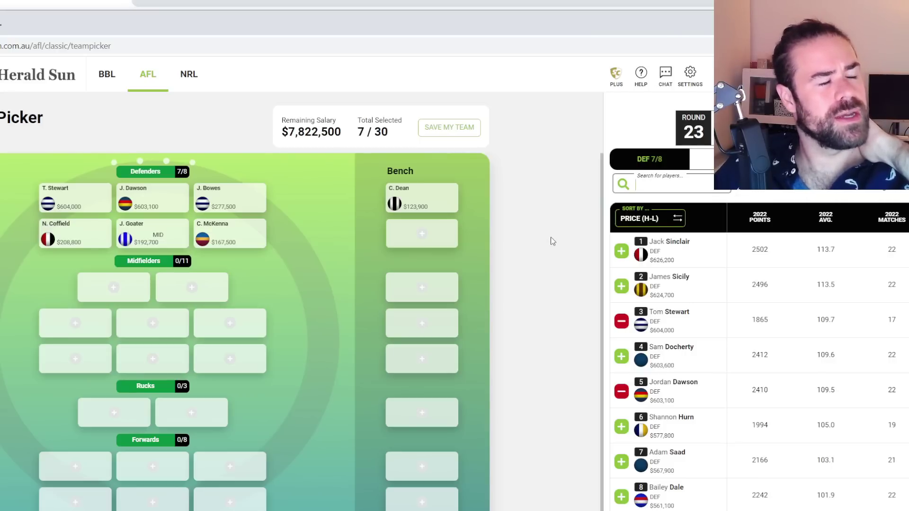
# Look up defenders 'murphy' and 'gould', clearing each search afterwards
pyautogui.click(720, 185)
pyautogui.write('m')
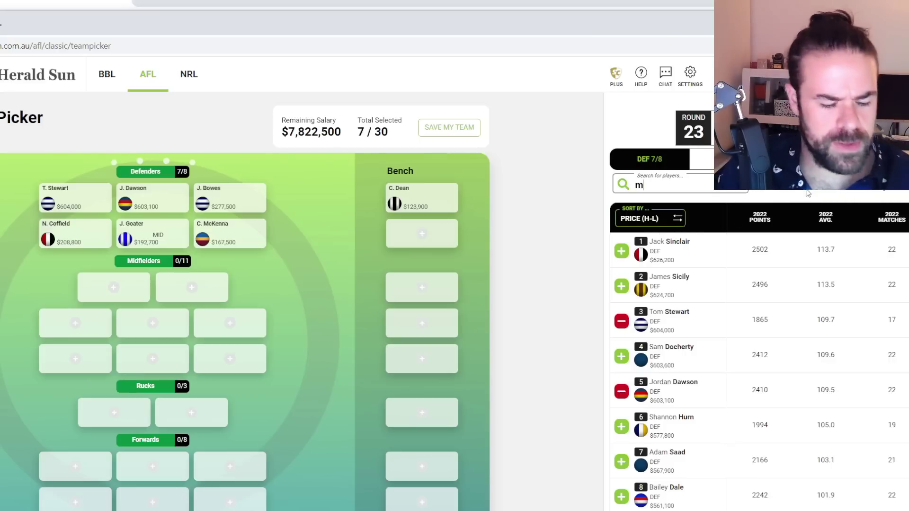
pyautogui.write('urphy')
pyautogui.press('BackSpace')
pyautogui.press('BackSpace')
pyautogui.press('BackSpace')
pyautogui.press('BackSpace')
pyautogui.press('BackSpace')
pyautogui.press('BackSpace')
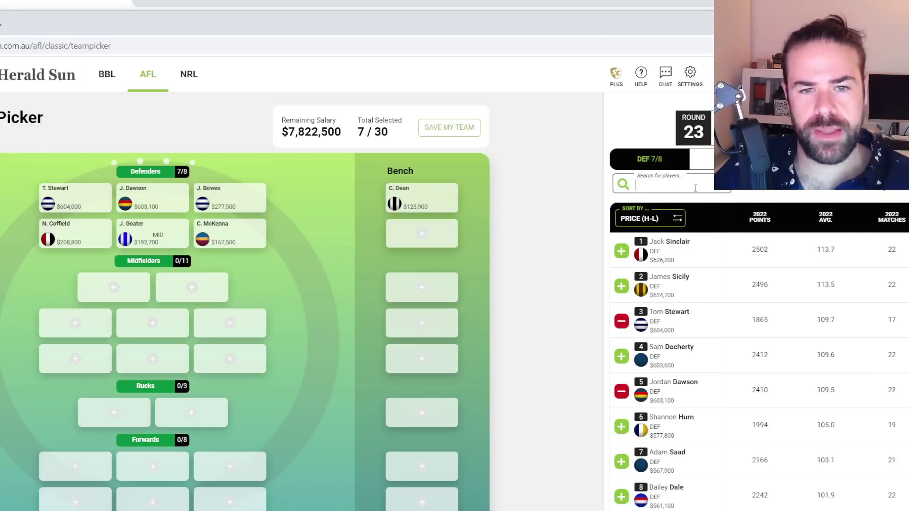
pyautogui.write('gould')
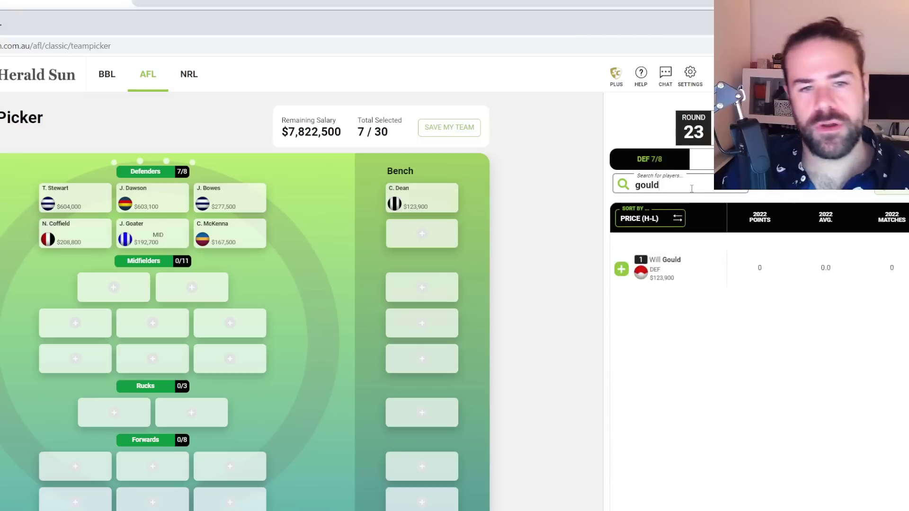
pyautogui.hotkey('ctrl', 'a')
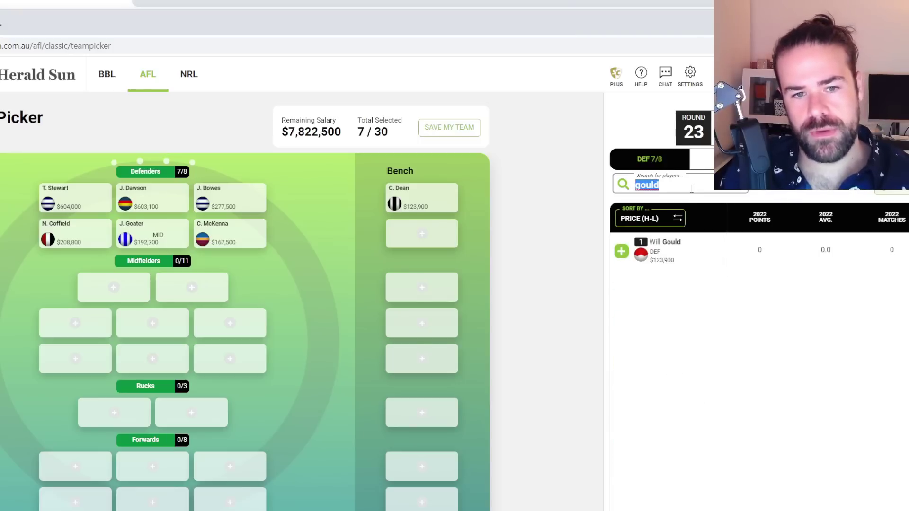
pyautogui.press('BackSpace')
# Add Campbell Chesser ($123,900) to complete defenders at 8/8, then list midfielders
pyautogui.write('chesser')
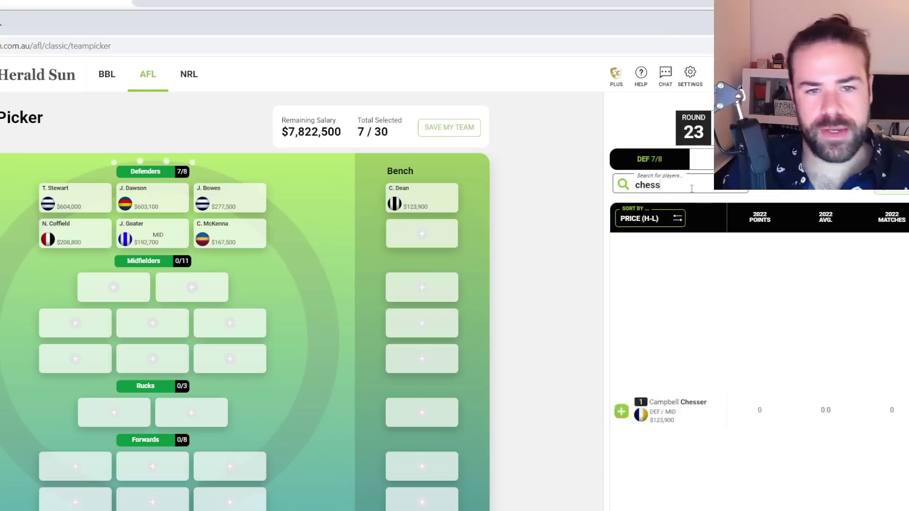
pyautogui.click(621, 251)
pyautogui.hotkey('ctrl', 'a')
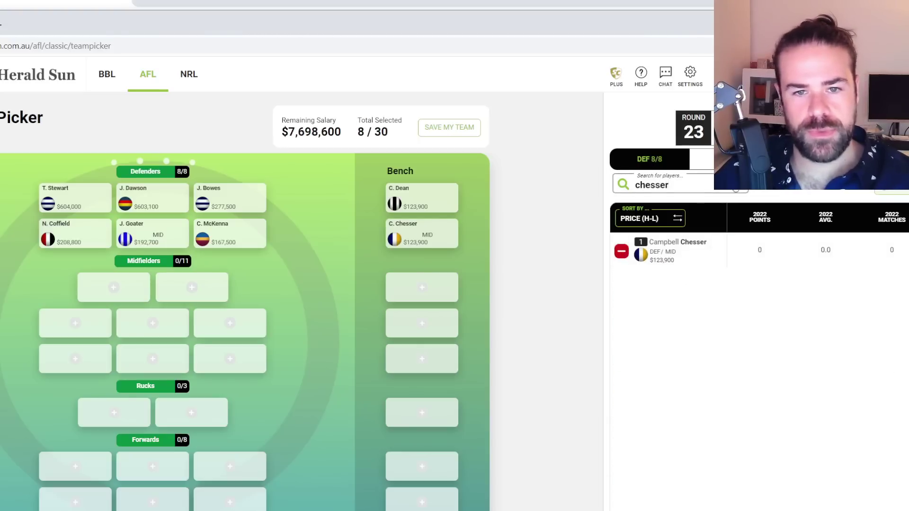
pyautogui.press('BackSpace')
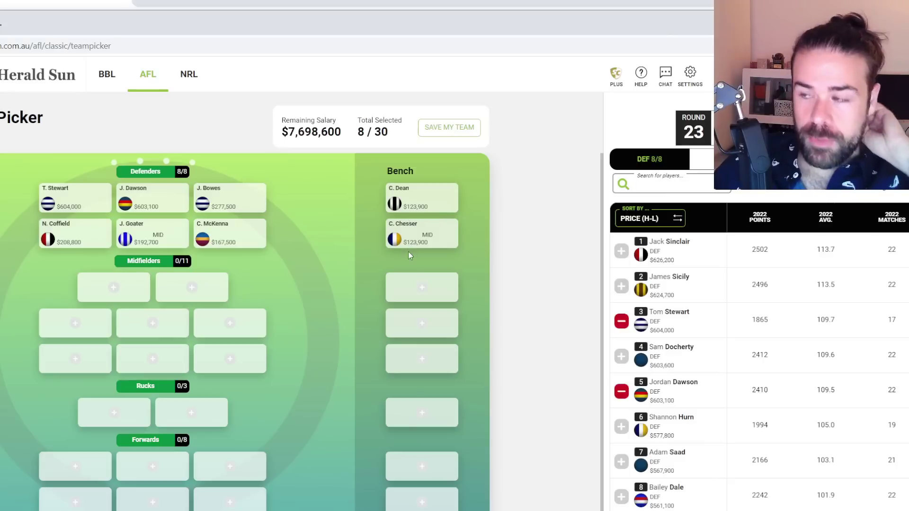
pyautogui.moveTo(411, 250)
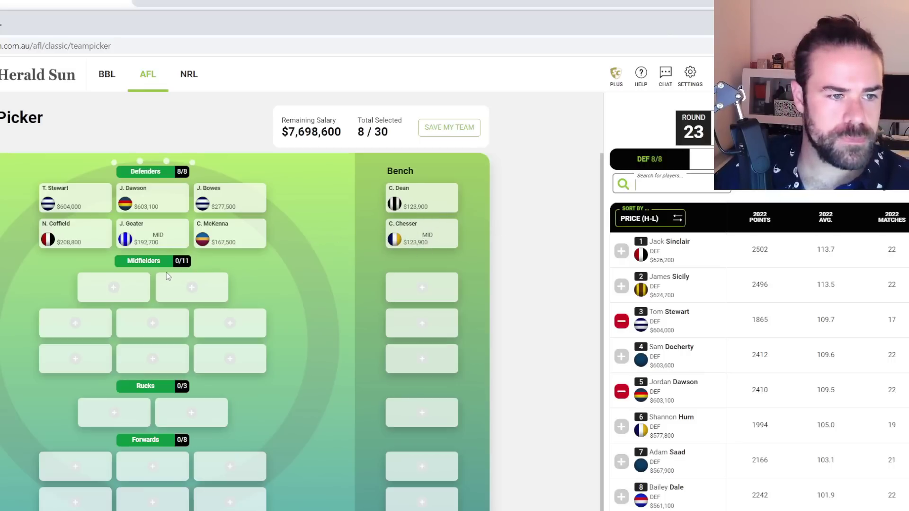
pyautogui.click(681, 182)
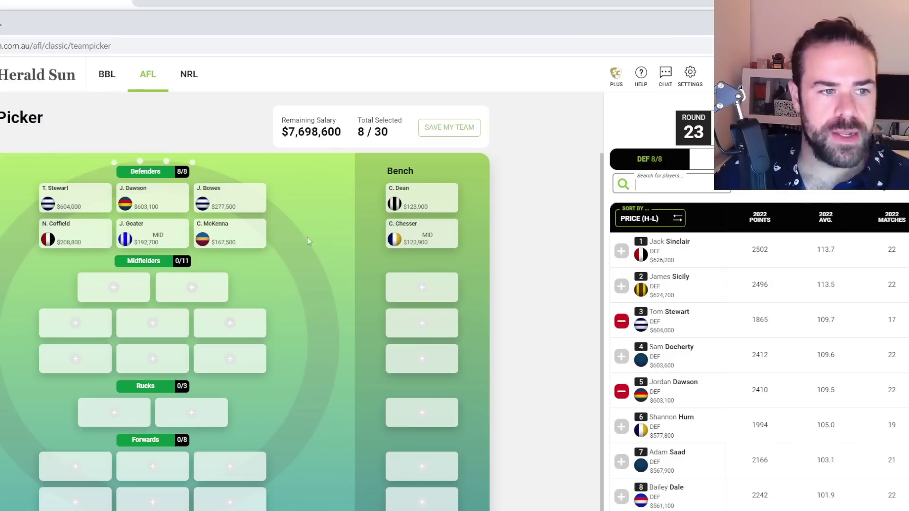
pyautogui.moveTo(212, 236)
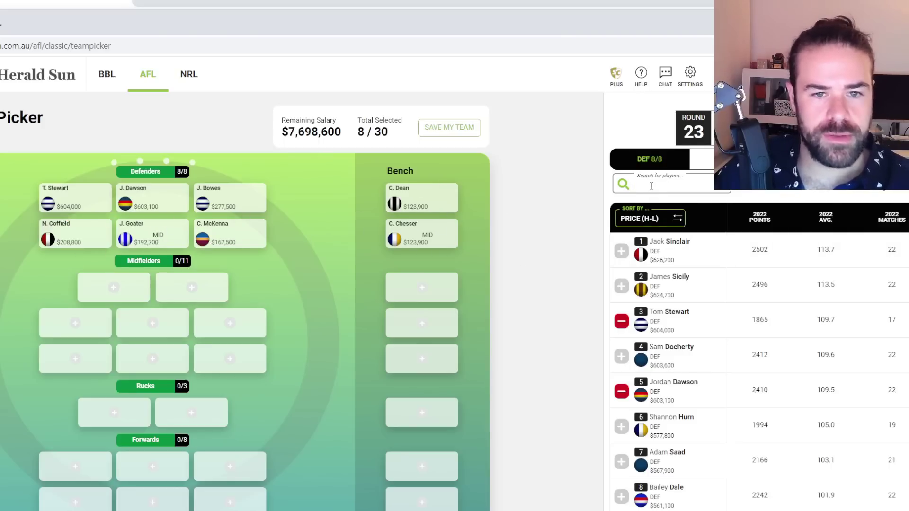
pyautogui.click(649, 159)
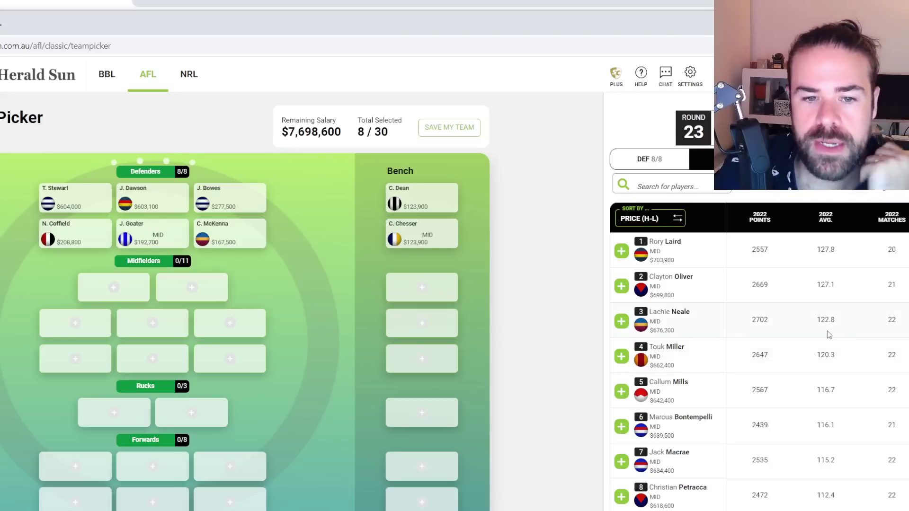
# Add Marcus Bontempelli to the midfield, briefly adding then removing Jack Macrae
pyautogui.scroll(-1, 807, 349)
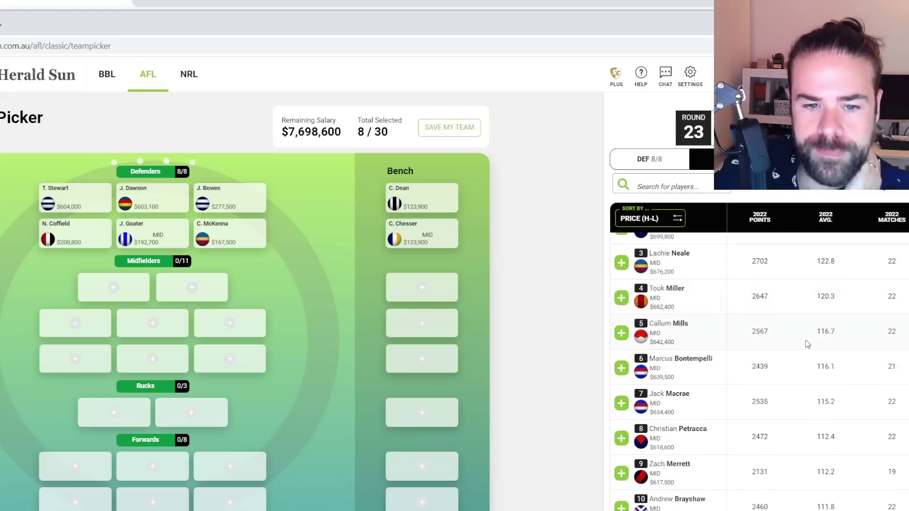
pyautogui.click(621, 368)
pyautogui.scroll(2, 786, 363)
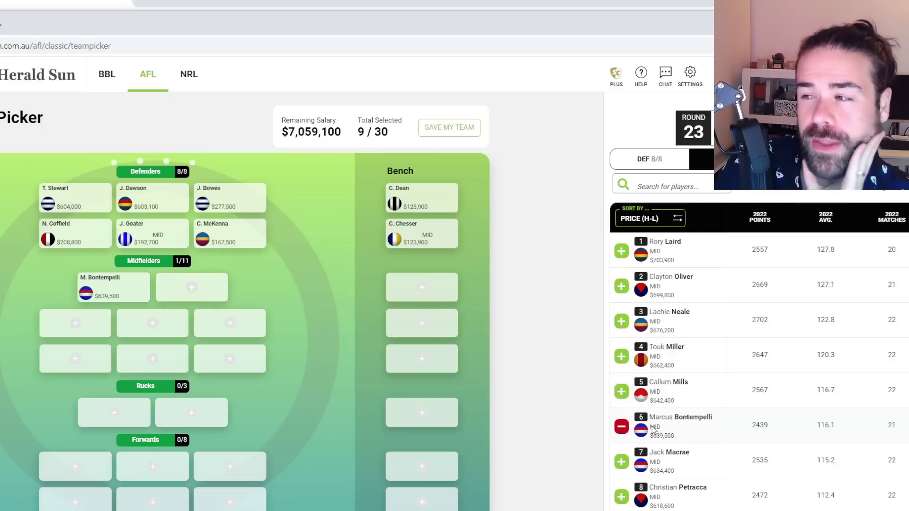
pyautogui.scroll(-2, 634, 412)
pyautogui.click(621, 343)
pyautogui.click(621, 343)
pyautogui.scroll(2, 622, 346)
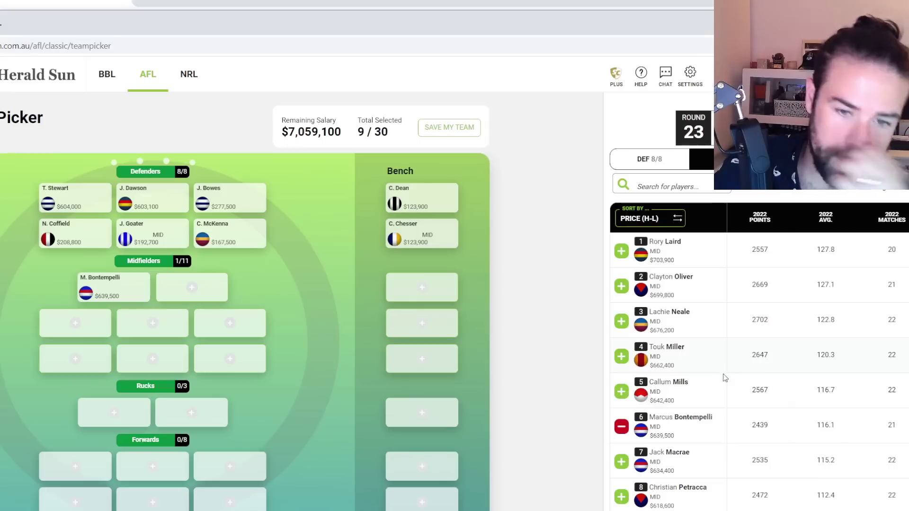
# Find Touk Miller ($662,400) in the midfielder list and add him
pyautogui.scroll(-2, 677, 362)
pyautogui.scroll(1, 694, 345)
pyautogui.scroll(2, 735, 390)
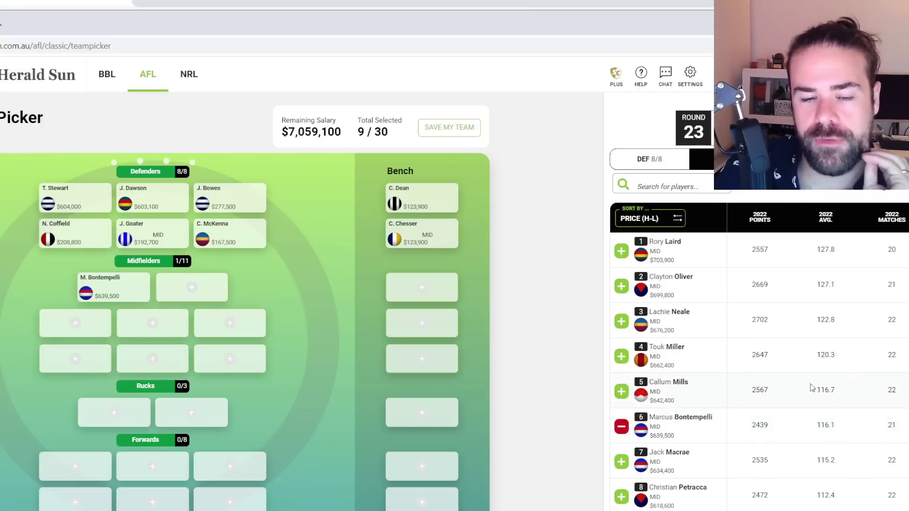
pyautogui.scroll(-2, 711, 383)
pyautogui.scroll(2, 691, 386)
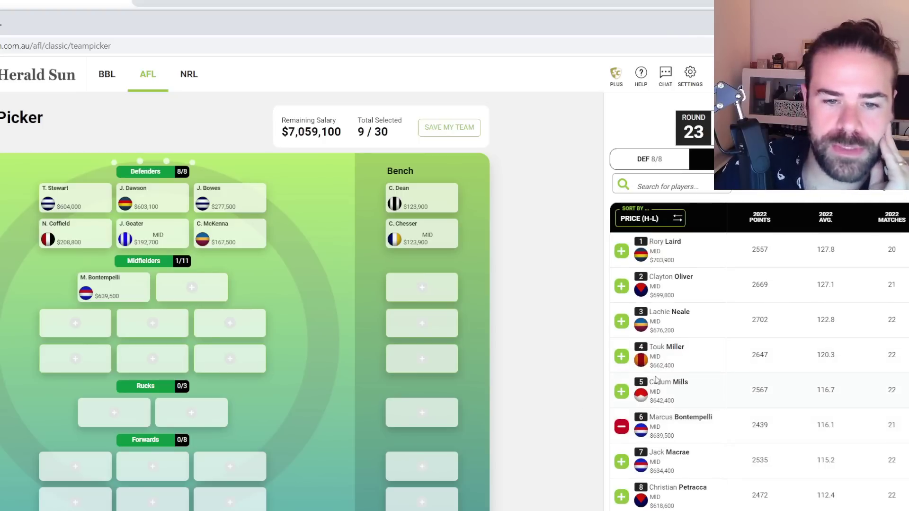
pyautogui.scroll(-2, 656, 377)
pyautogui.click(621, 298)
pyautogui.scroll(2, 710, 363)
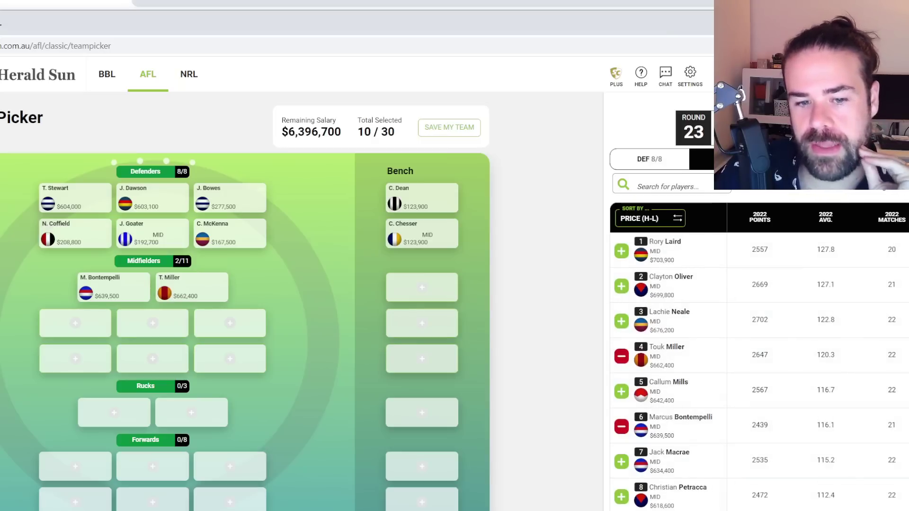
# Remove both, then re-add Miller first and Bontempelli second, leaving $6,396,700
pyautogui.click(129, 272)
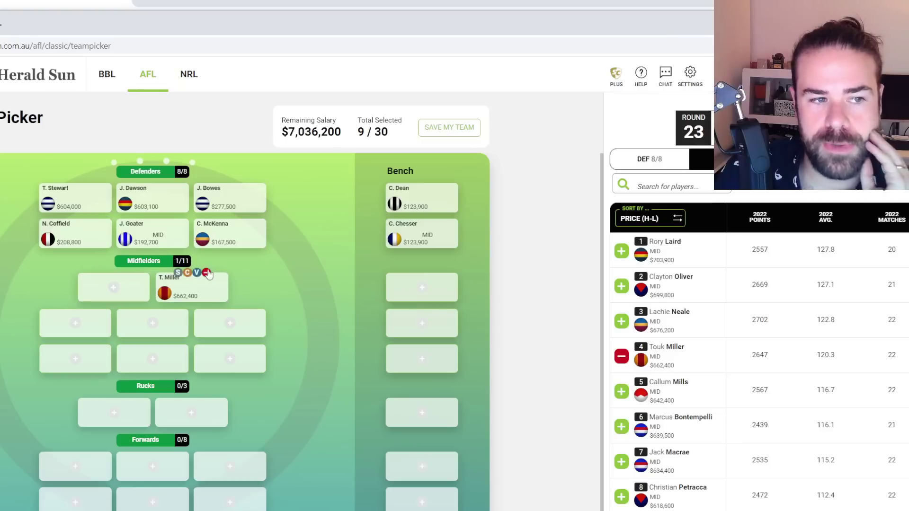
pyautogui.click(207, 273)
pyautogui.click(622, 356)
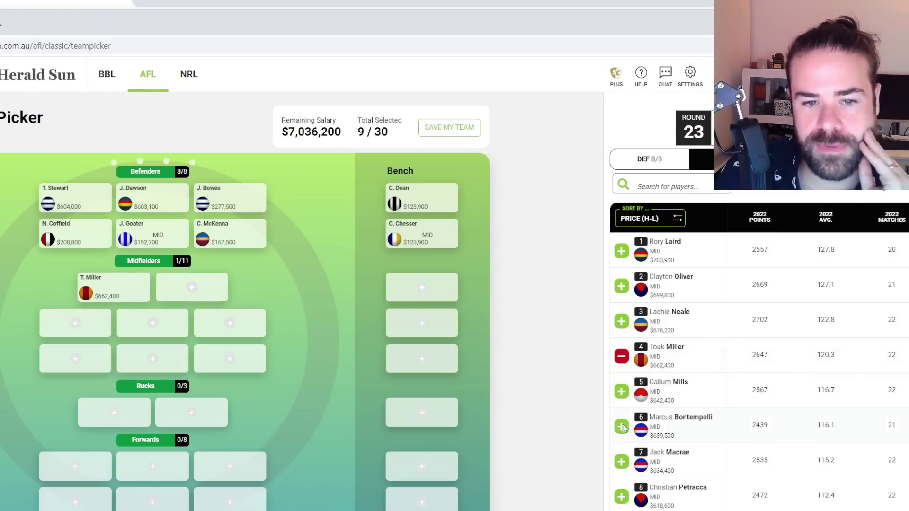
pyautogui.click(622, 427)
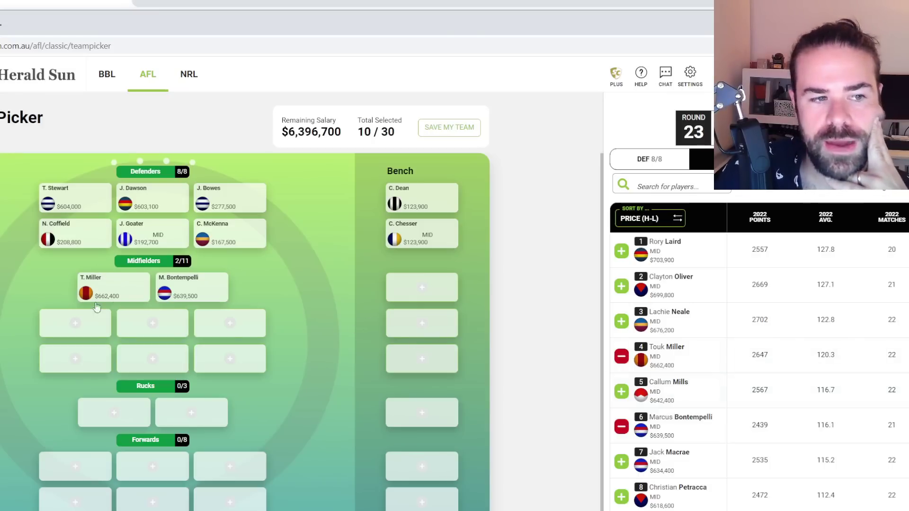
# Add Jack Steele ($604,400) from further down the midfielder list, bringing midfield to 3/11
pyautogui.scroll(-5, 700, 327)
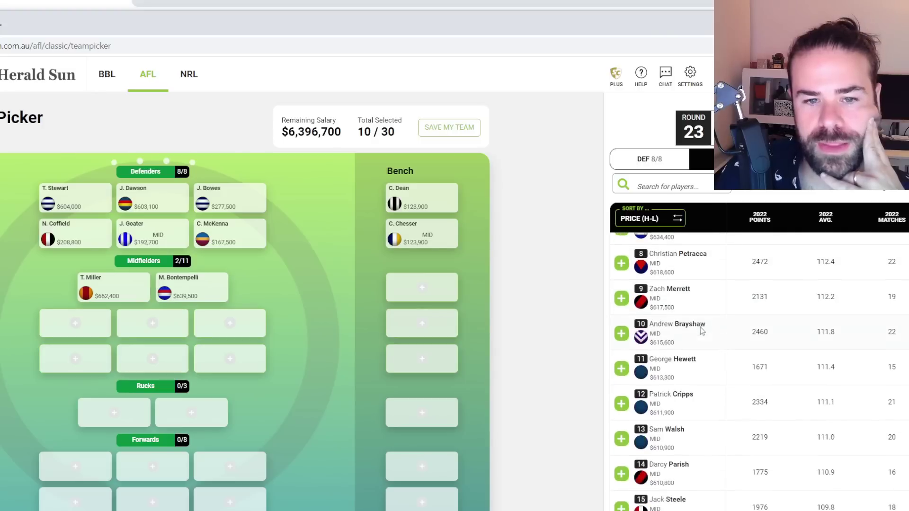
pyautogui.scroll(-2, 699, 325)
pyautogui.scroll(2, 697, 326)
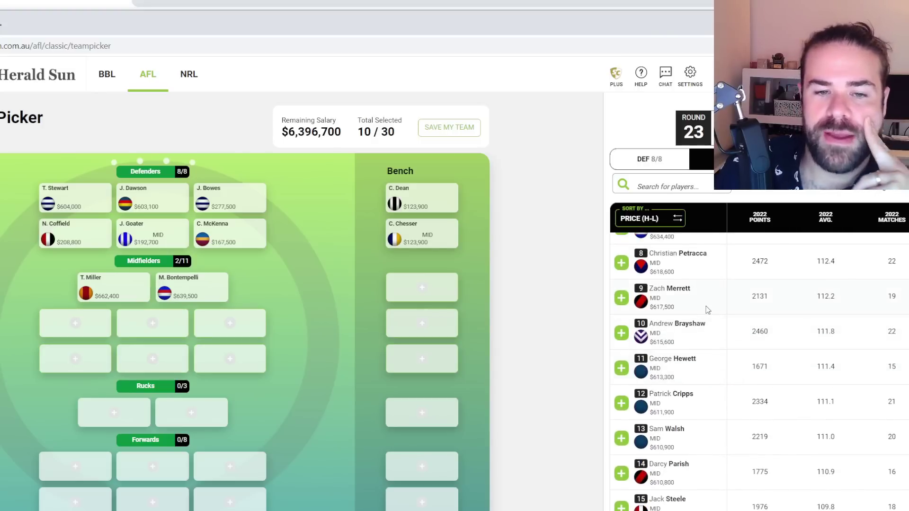
pyautogui.scroll(-2, 707, 310)
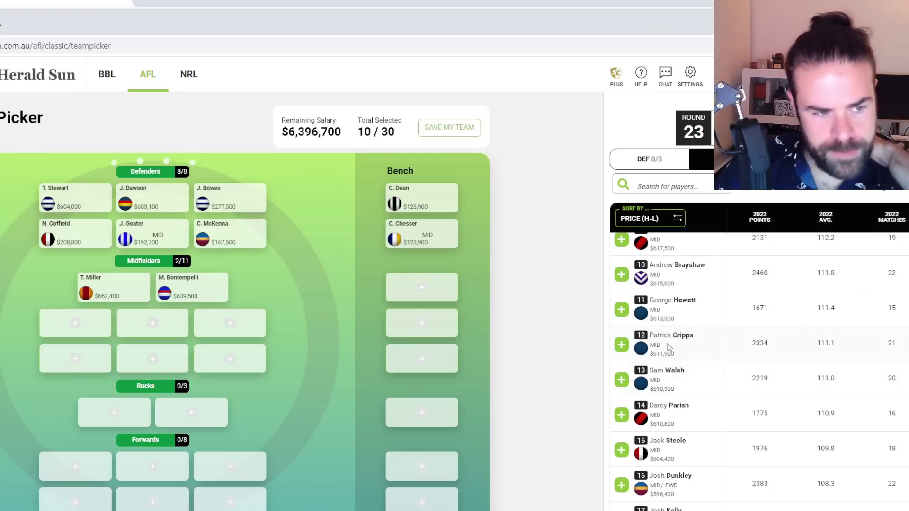
pyautogui.scroll(-2, 665, 356)
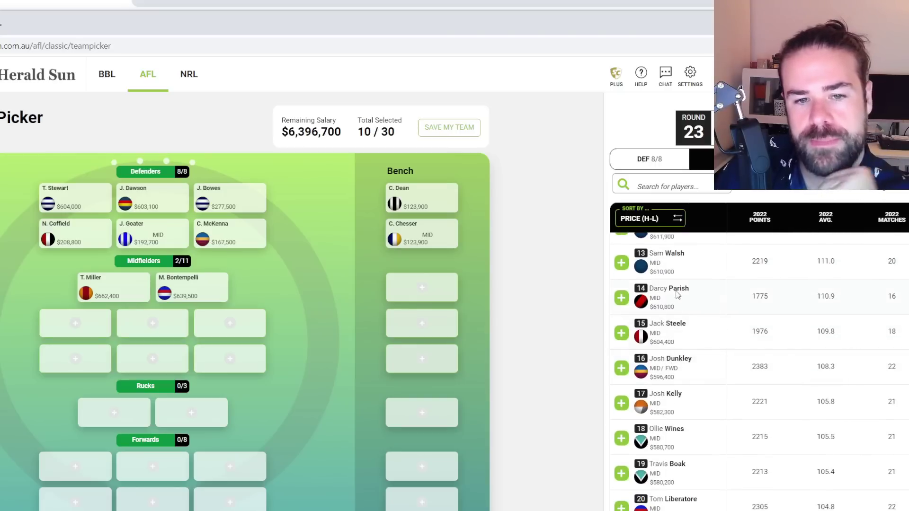
pyautogui.click(621, 333)
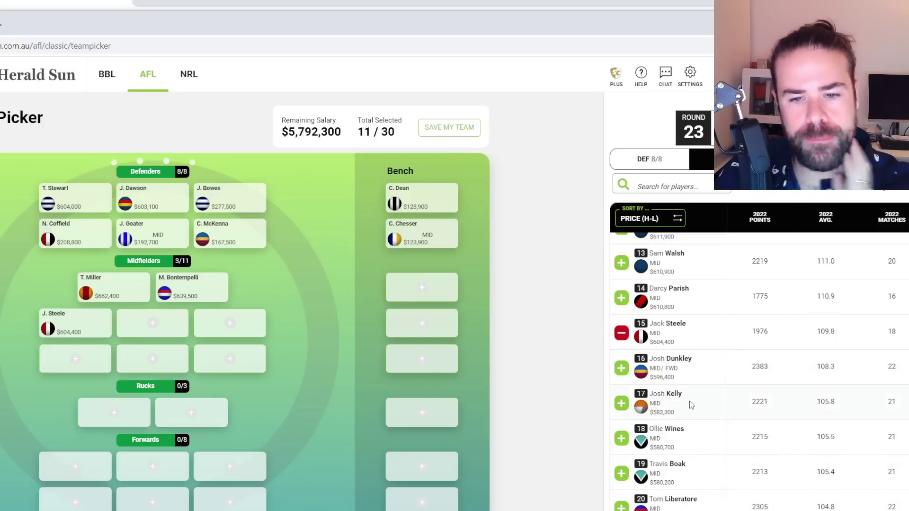
# Find Tom Green ($534,600) in the price-sorted midfielder list and add him to the midfield
pyautogui.scroll(-3, 772, 351)
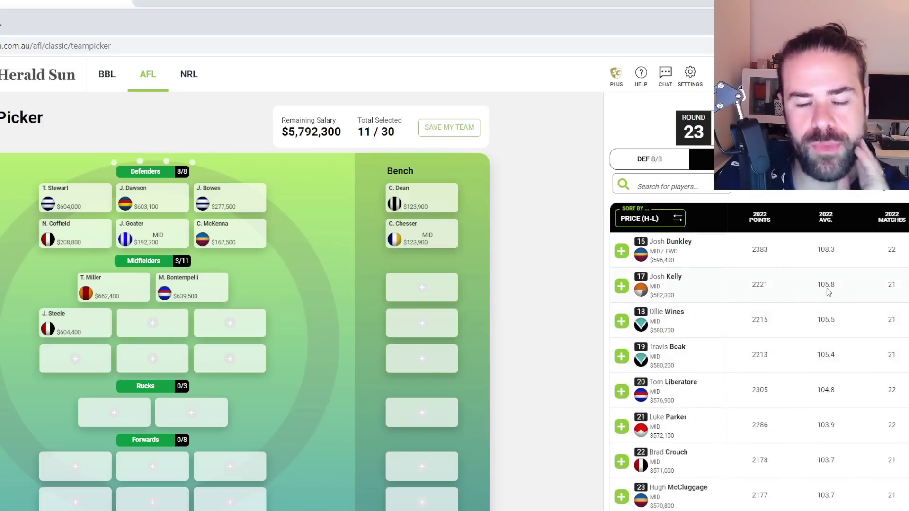
pyautogui.scroll(-5, 827, 300)
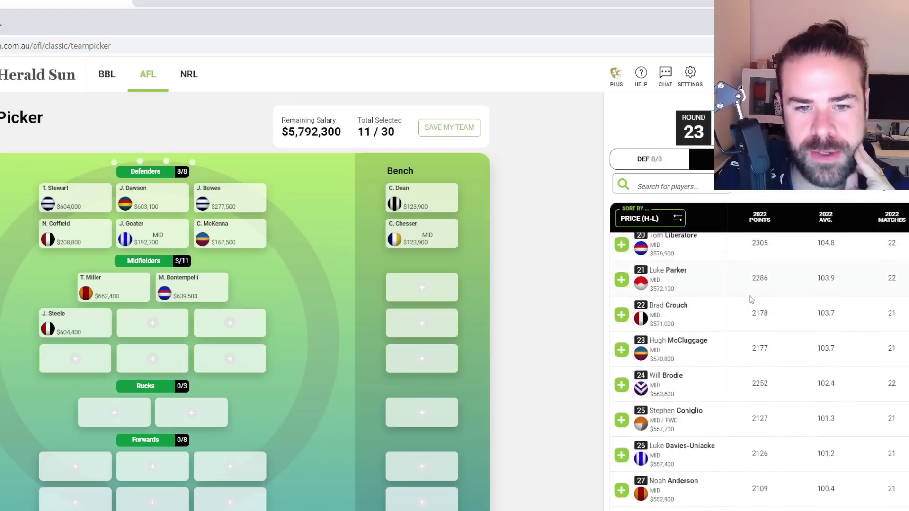
pyautogui.scroll(-3, 740, 276)
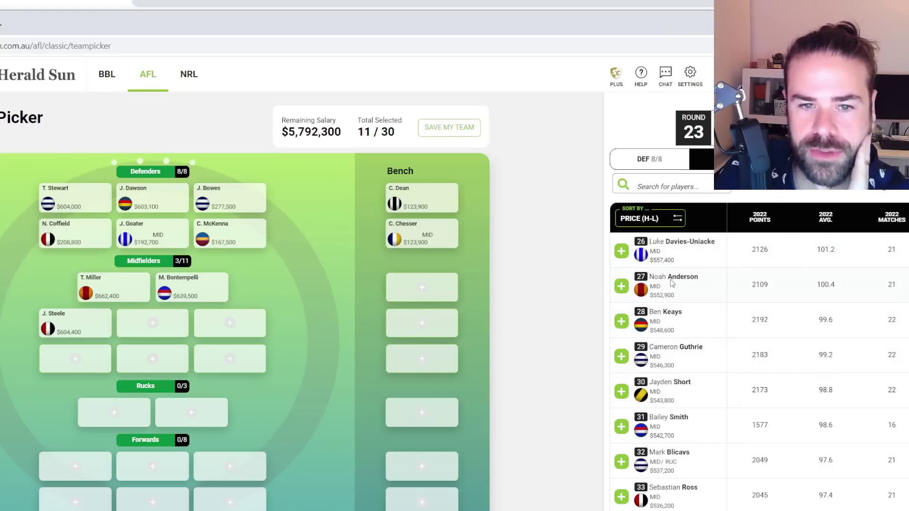
pyautogui.scroll(-3, 678, 412)
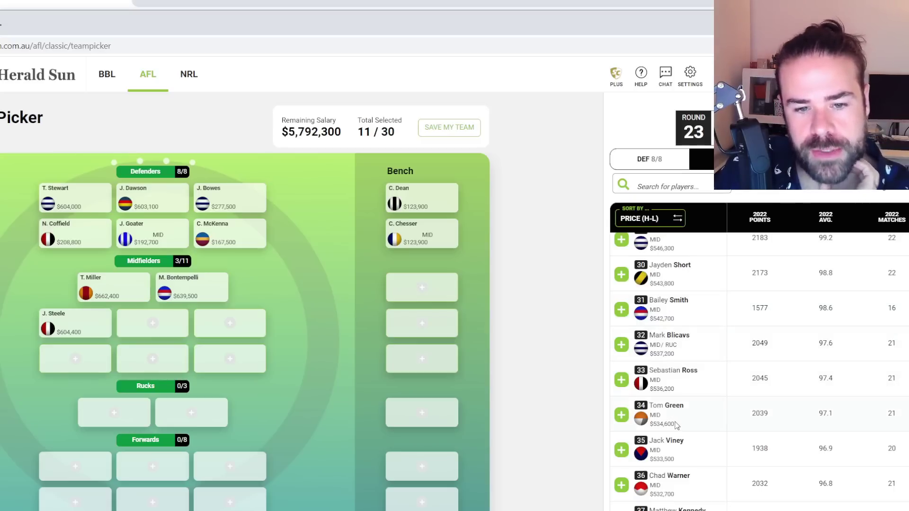
pyautogui.scroll(-1, 676, 481)
pyautogui.scroll(2, 676, 481)
pyautogui.scroll(3, 757, 370)
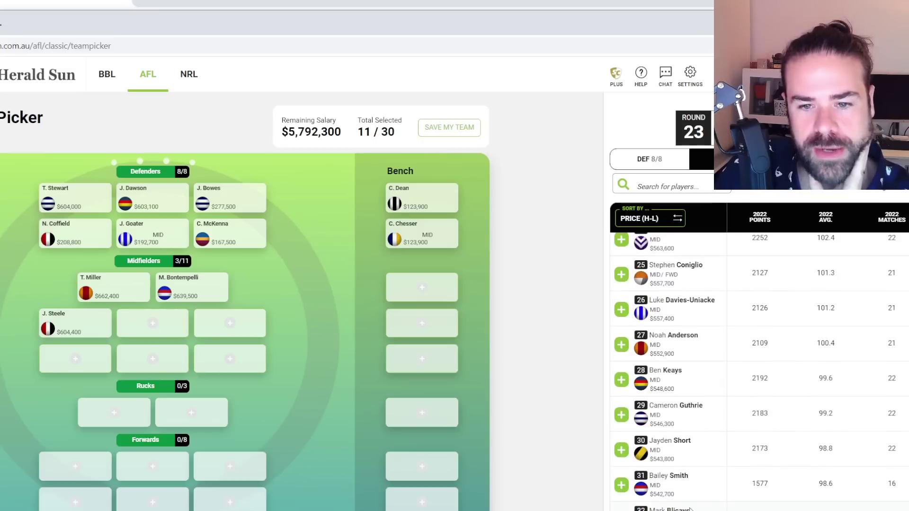
pyautogui.scroll(2, 690, 509)
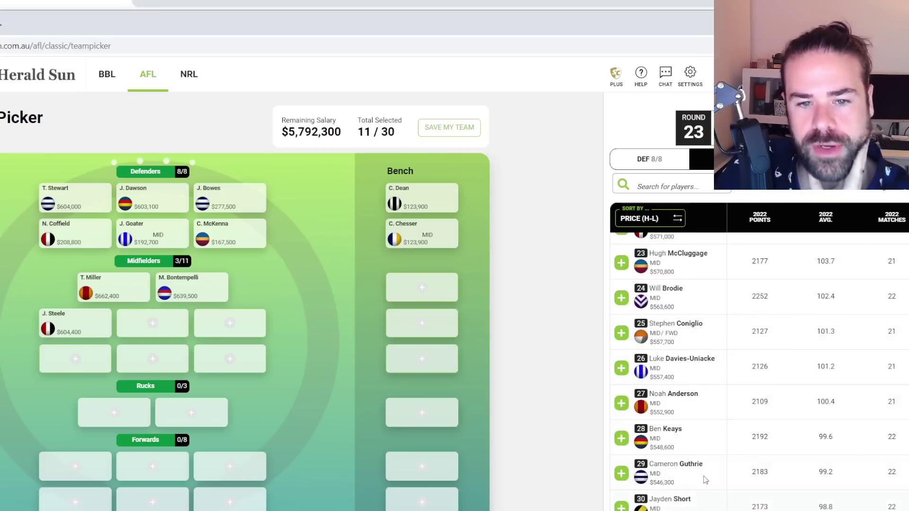
pyautogui.scroll(-3, 698, 388)
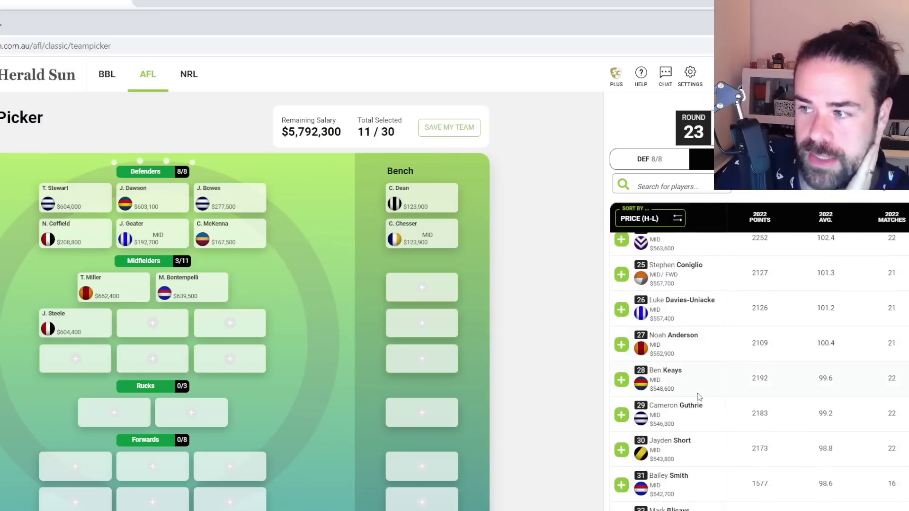
pyautogui.scroll(14, 707, 384)
pyautogui.scroll(-19, 710, 383)
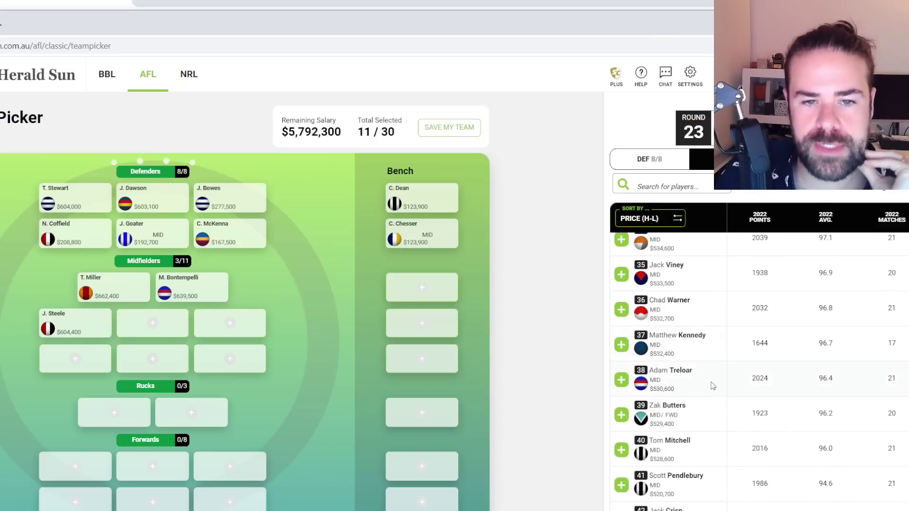
pyautogui.scroll(1, 713, 384)
pyautogui.scroll(5, 657, 368)
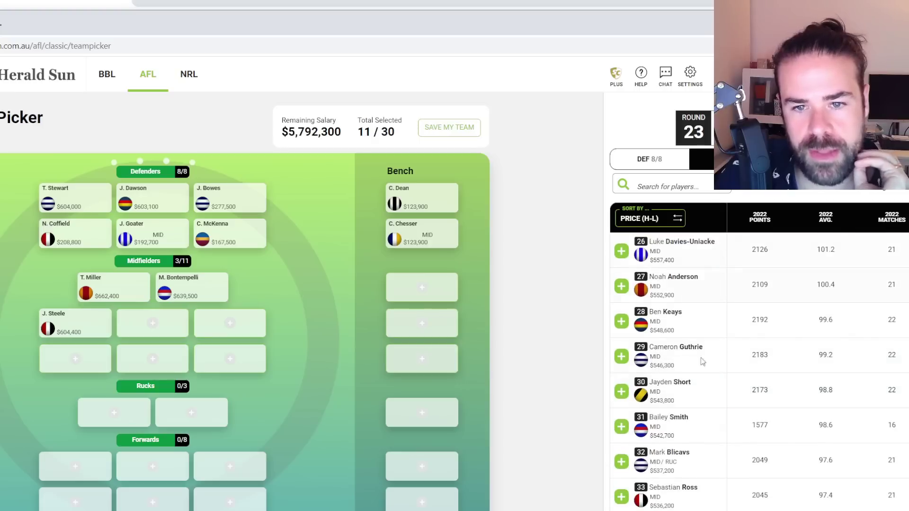
pyautogui.scroll(-4, 625, 379)
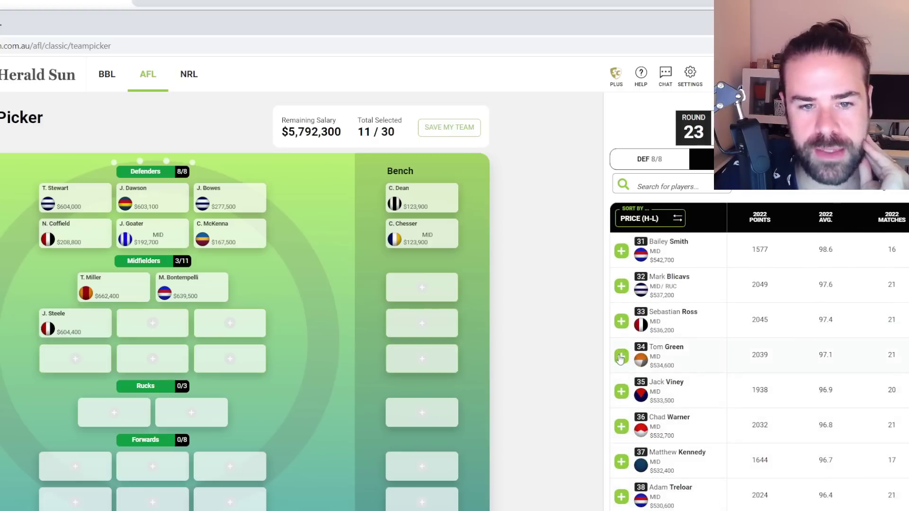
pyautogui.click(621, 356)
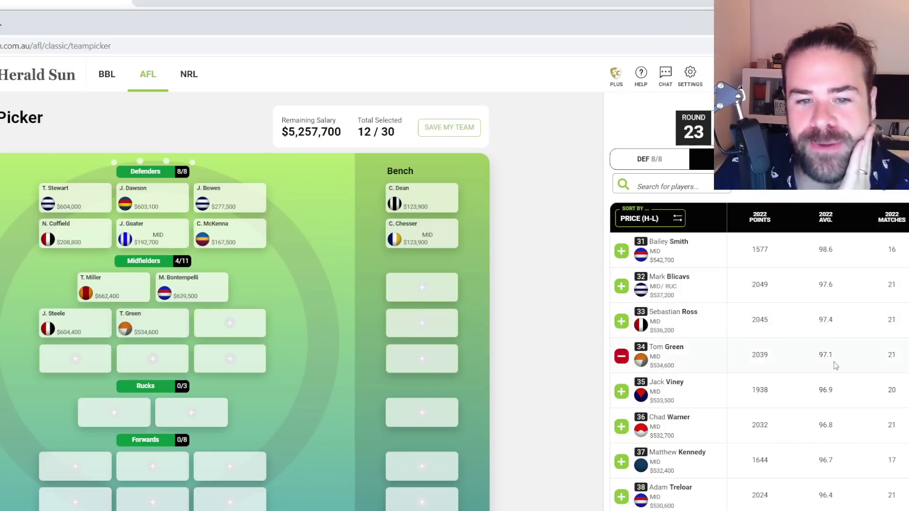
# Add Tom Mitchell ($528,600) to the midfield, making it 5/11
pyautogui.scroll(3, 845, 361)
pyautogui.scroll(15, 845, 360)
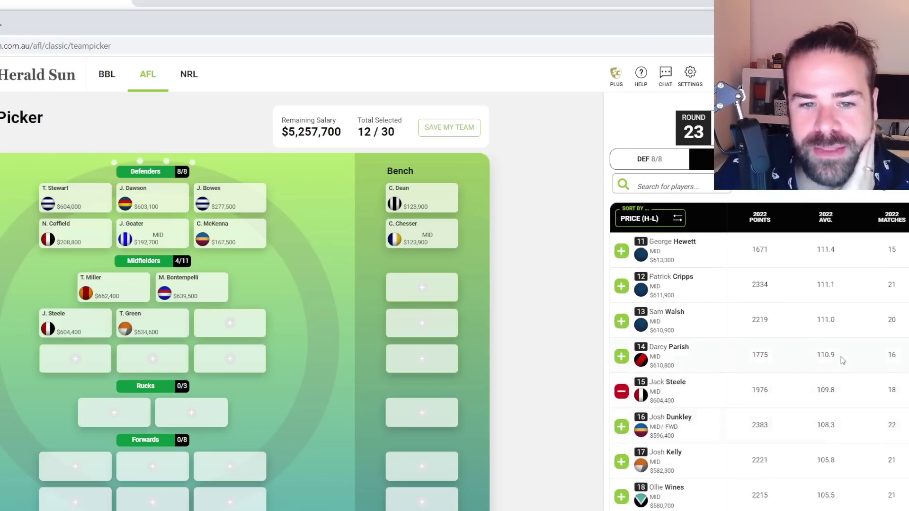
pyautogui.scroll(5, 843, 361)
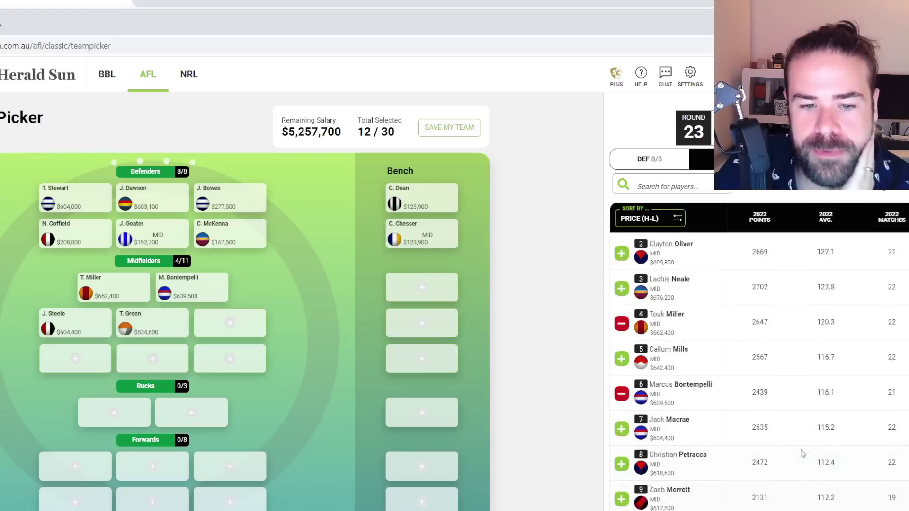
pyautogui.scroll(-5, 777, 505)
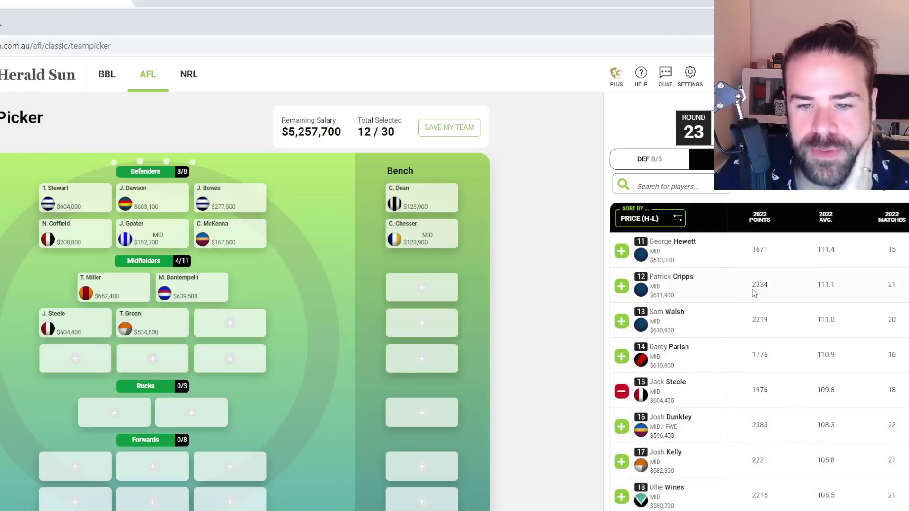
pyautogui.scroll(3, 790, 378)
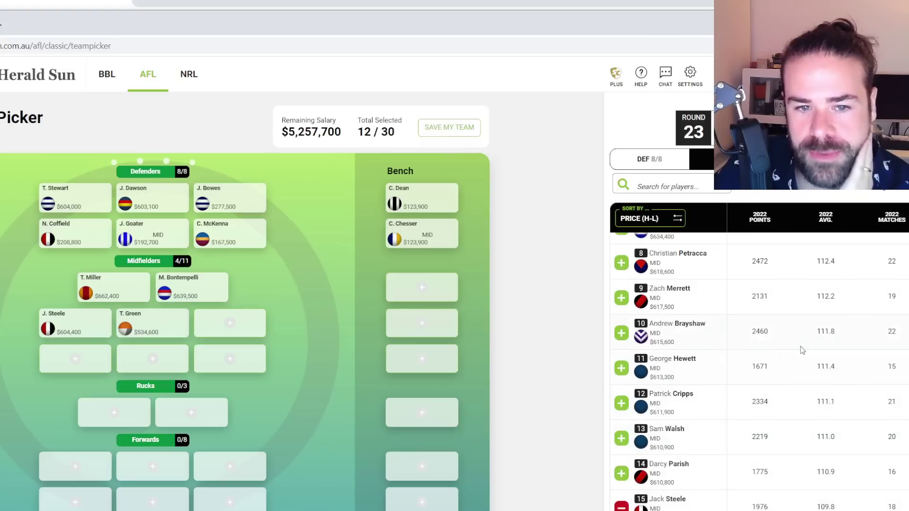
pyautogui.scroll(1, 810, 379)
pyautogui.scroll(3, 838, 403)
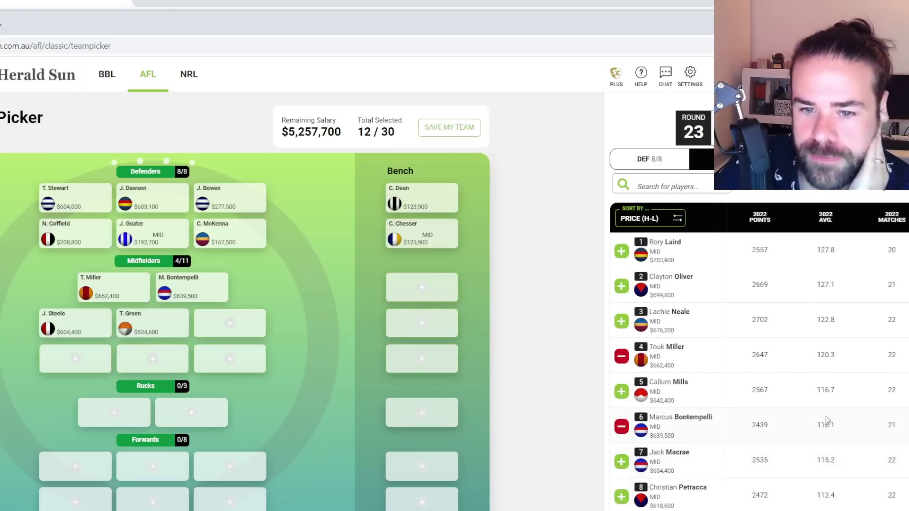
pyautogui.scroll(-12, 815, 383)
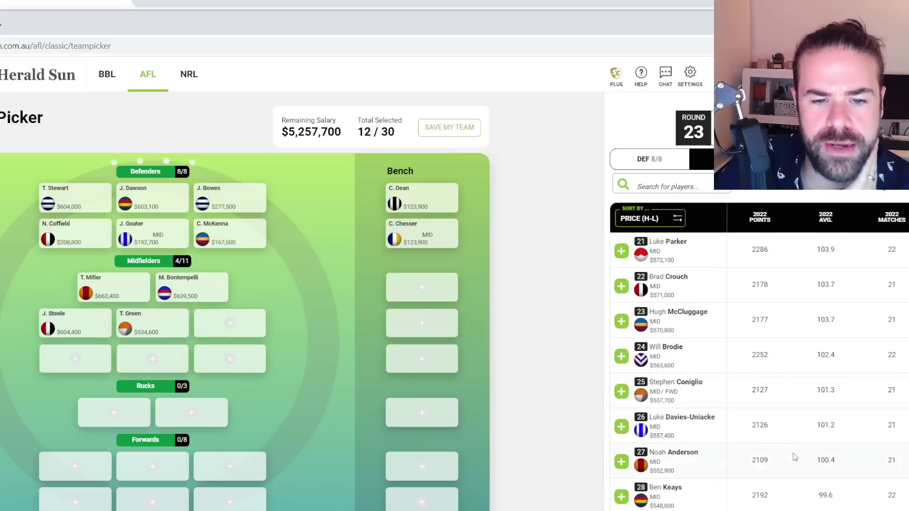
pyautogui.scroll(-6, 805, 431)
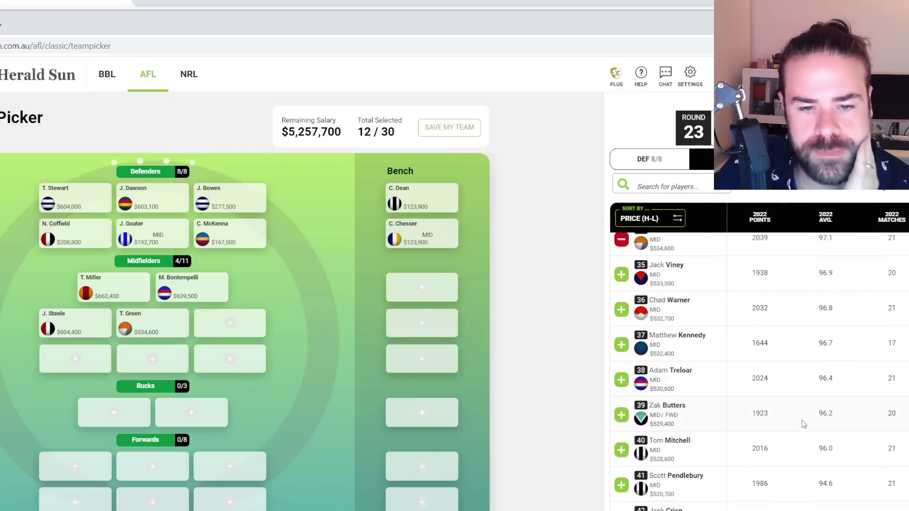
pyautogui.click(621, 391)
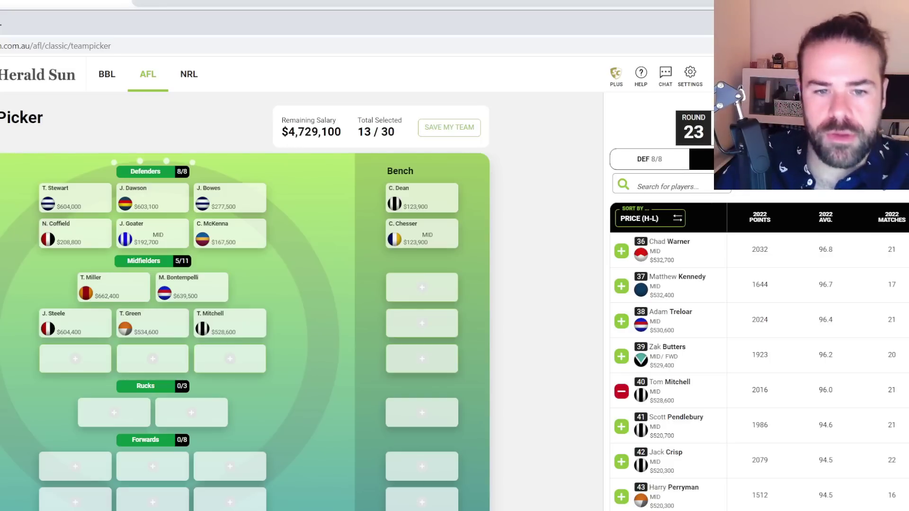
# Filter the player list to Collingwood and browse its defenders and midfielders
pyautogui.scroll(20, 749, 437)
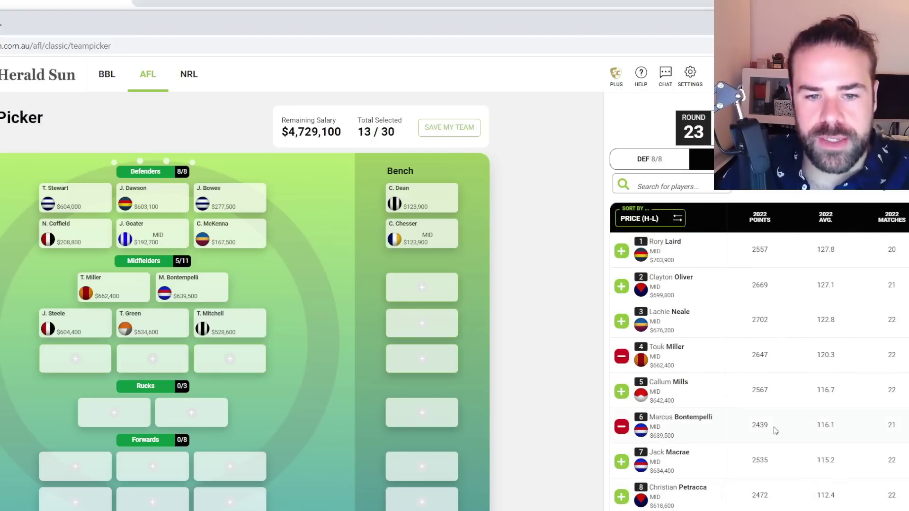
pyautogui.scroll(2, 785, 413)
pyautogui.click(829, 167)
pyautogui.click(855, 206)
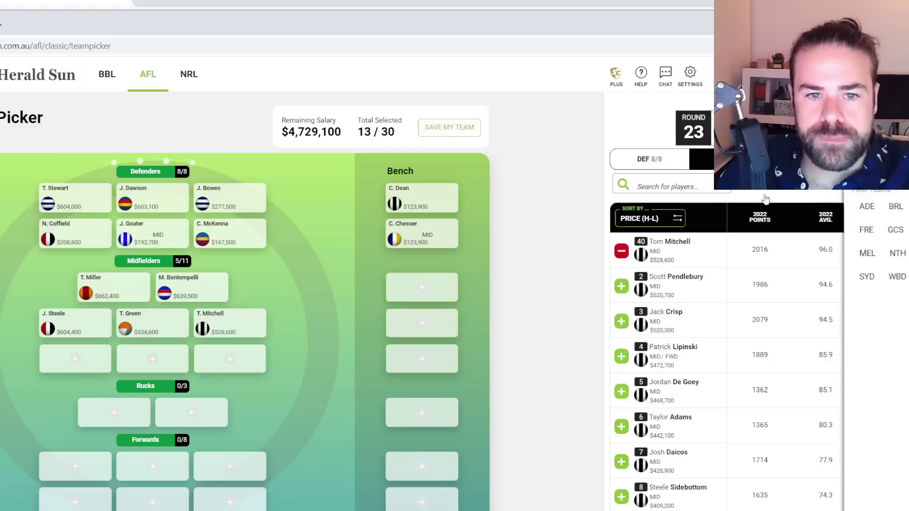
pyautogui.scroll(-2, 841, 326)
pyautogui.scroll(2, 843, 342)
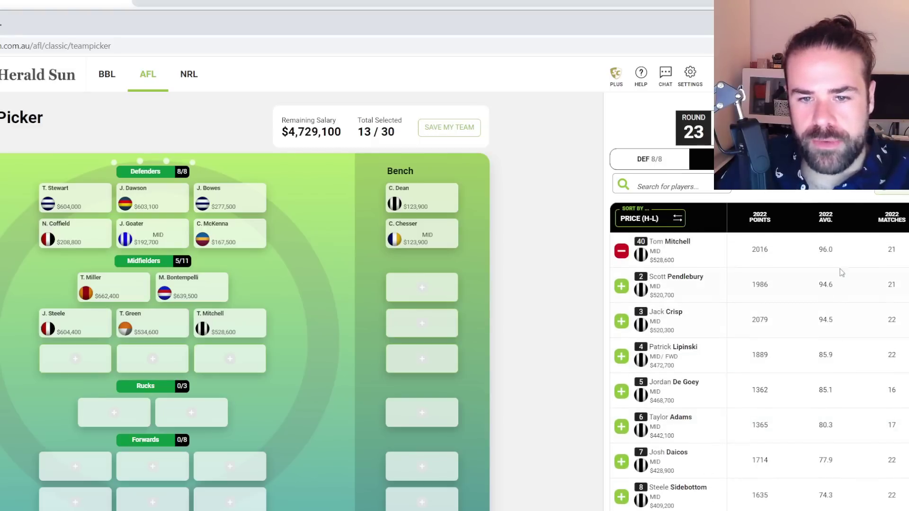
pyautogui.click(670, 160)
pyautogui.click(670, 160)
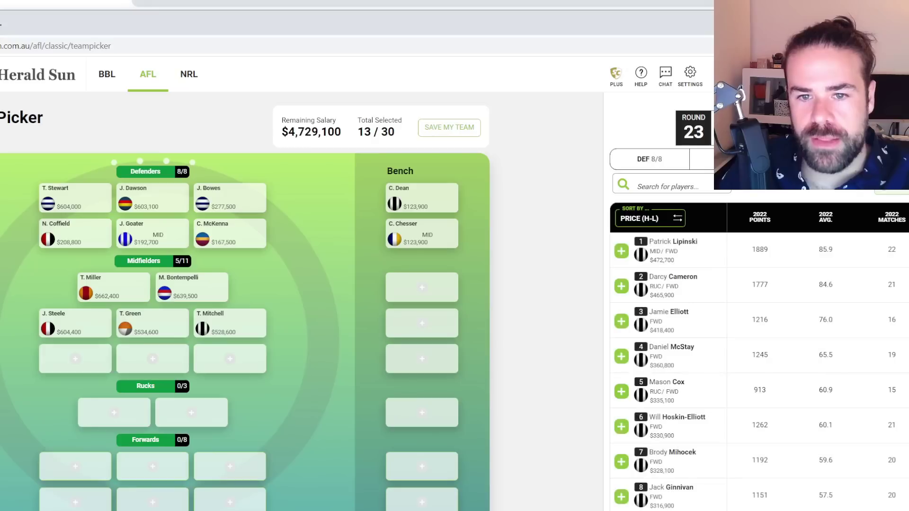
pyautogui.click(645, 164)
pyautogui.scroll(-2, 826, 277)
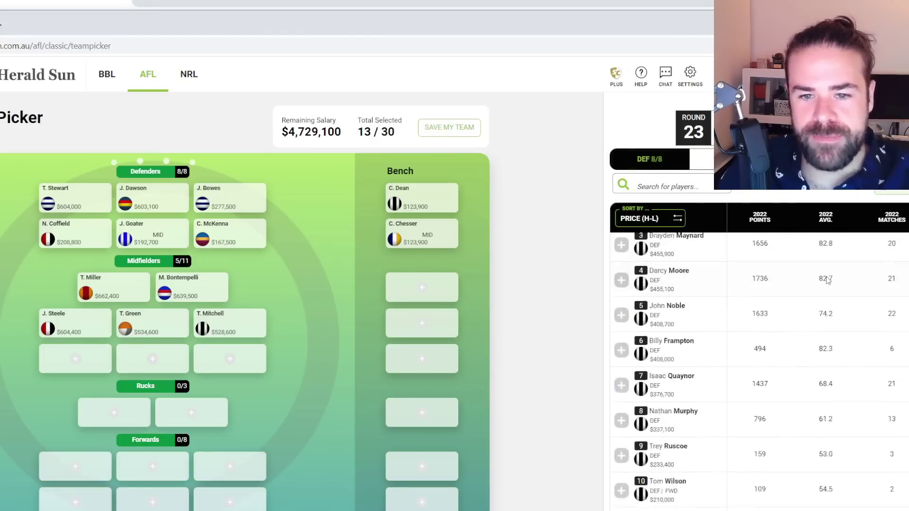
pyautogui.scroll(2, 825, 277)
# Sort the midfielder list by 2022 average and remove the Collingwood team filter
pyautogui.click(826, 217)
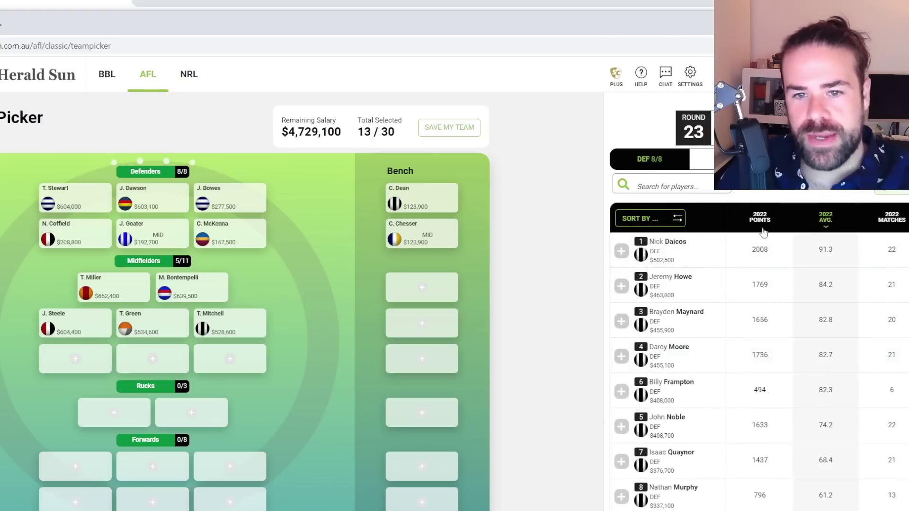
pyautogui.click(722, 160)
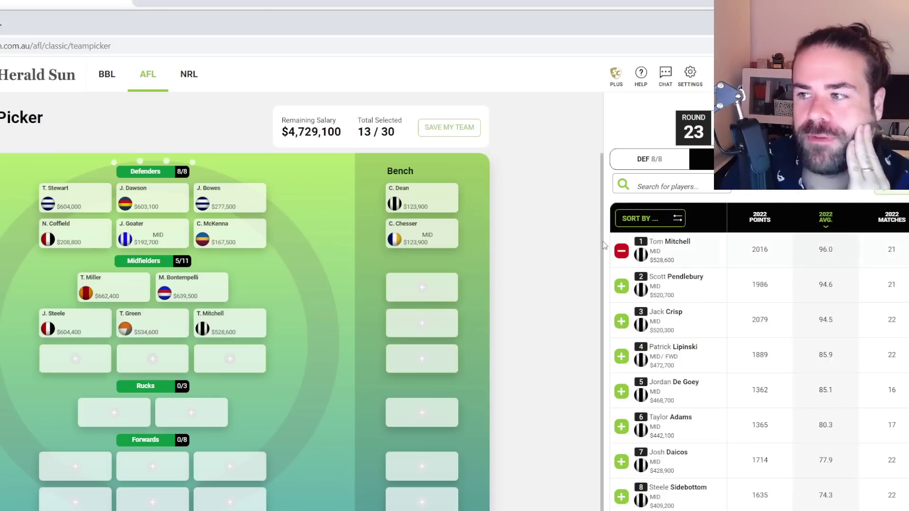
pyautogui.moveTo(421, 230)
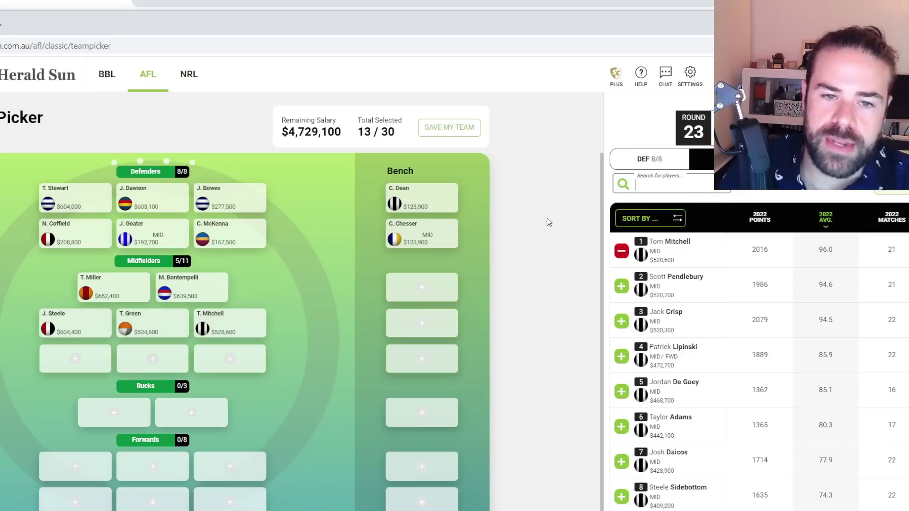
pyautogui.click(890, 191)
pyautogui.click(857, 207)
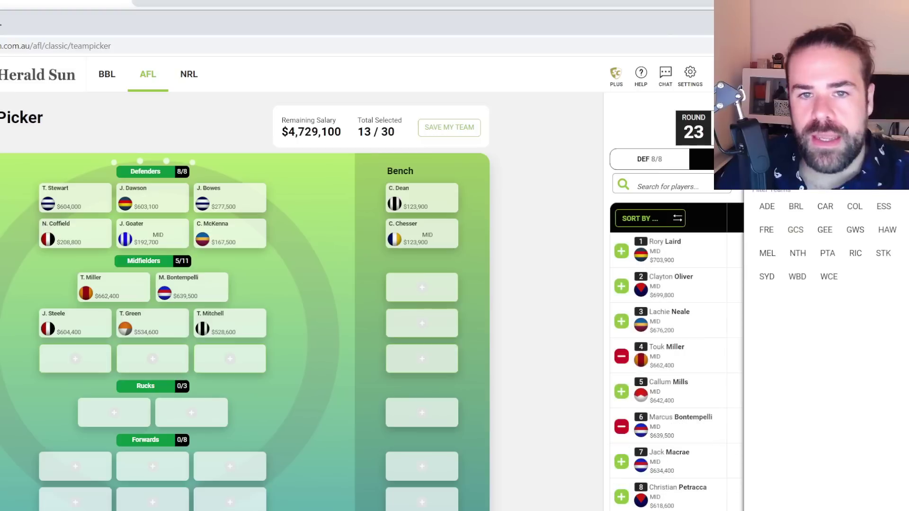
pyautogui.scroll(-15, 736, 354)
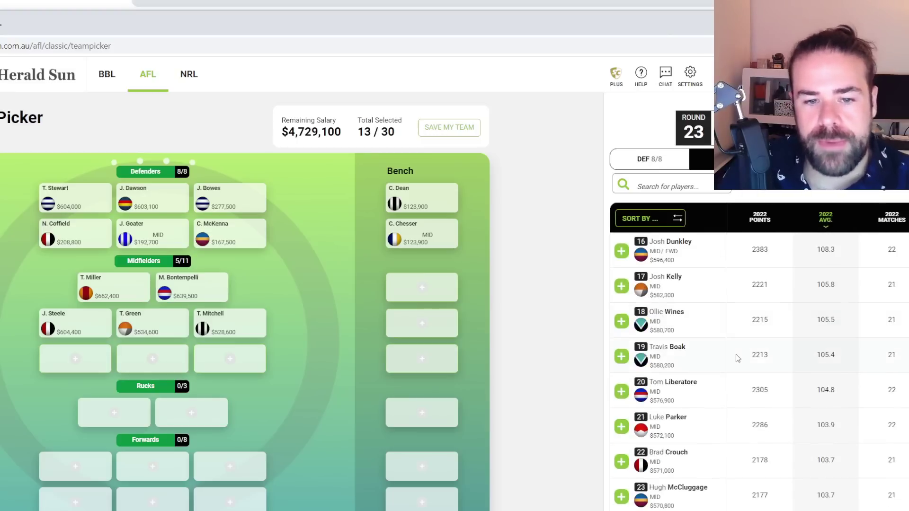
pyautogui.scroll(15, 742, 349)
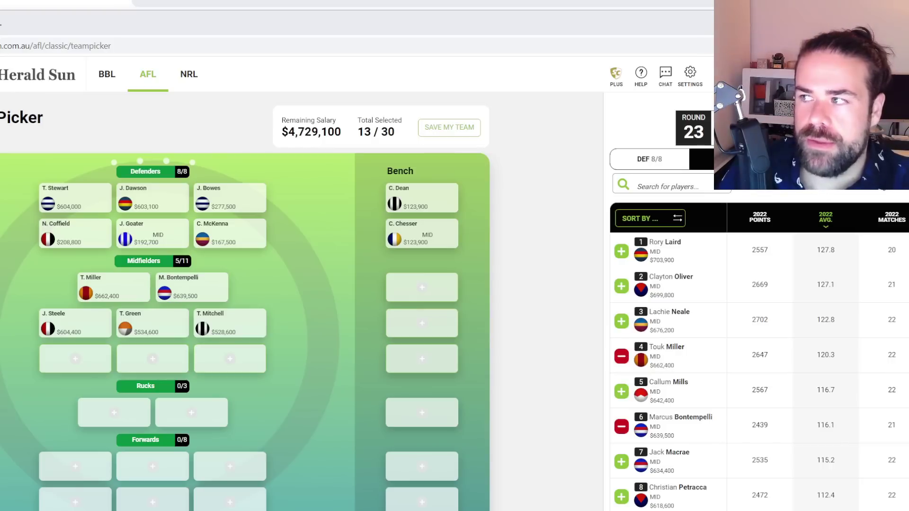
# Search 'hopper' and add J. Hopper ($332,000) to the midfield
pyautogui.click(713, 184)
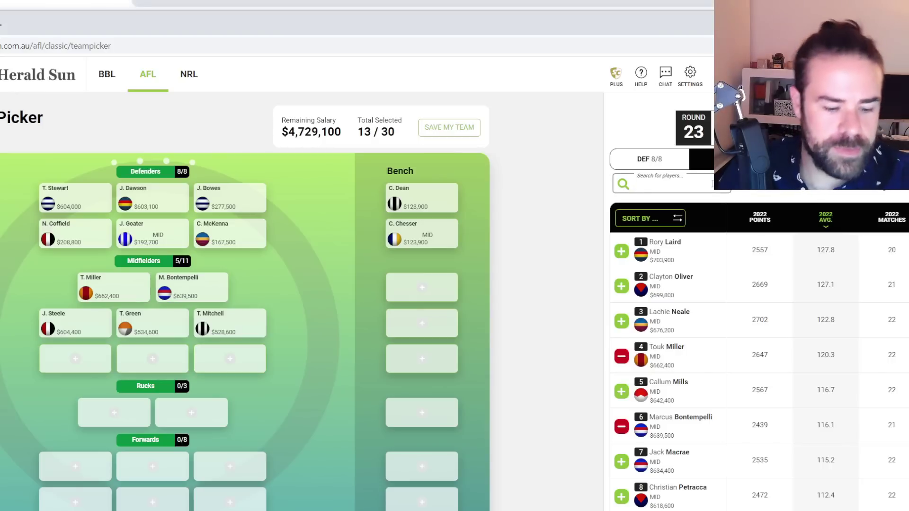
pyautogui.write('hopper')
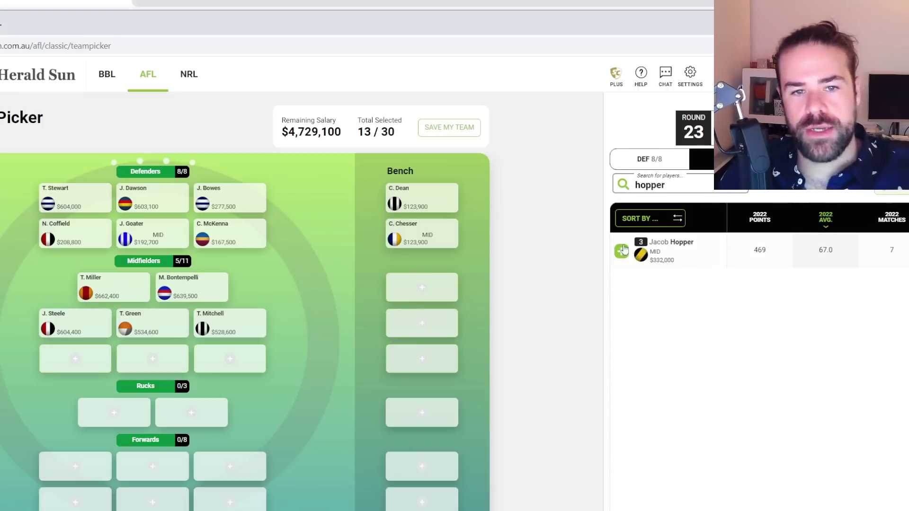
pyautogui.click(621, 252)
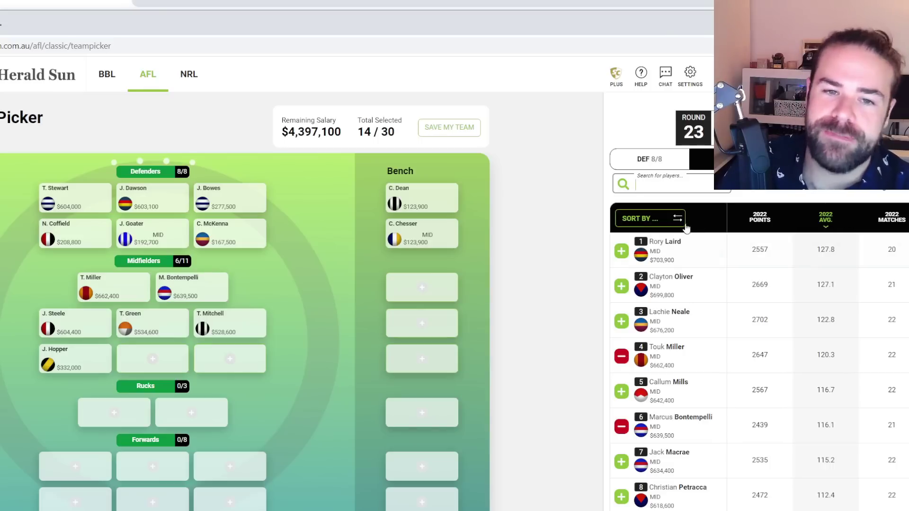
pyautogui.moveTo(105, 373)
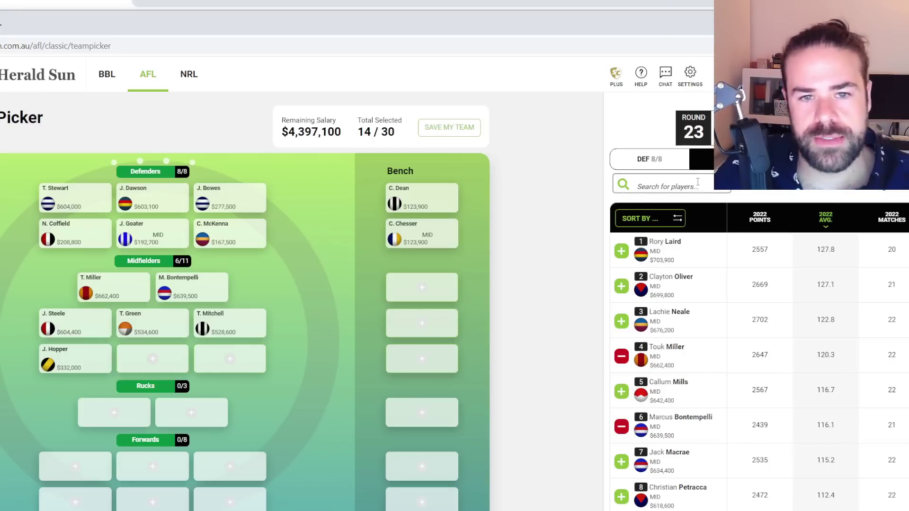
# Search 'ashcr', add W. Ashcroft ($202,800) to the midfield, and clear the search
pyautogui.click(658, 183)
pyautogui.moveTo(48, 368)
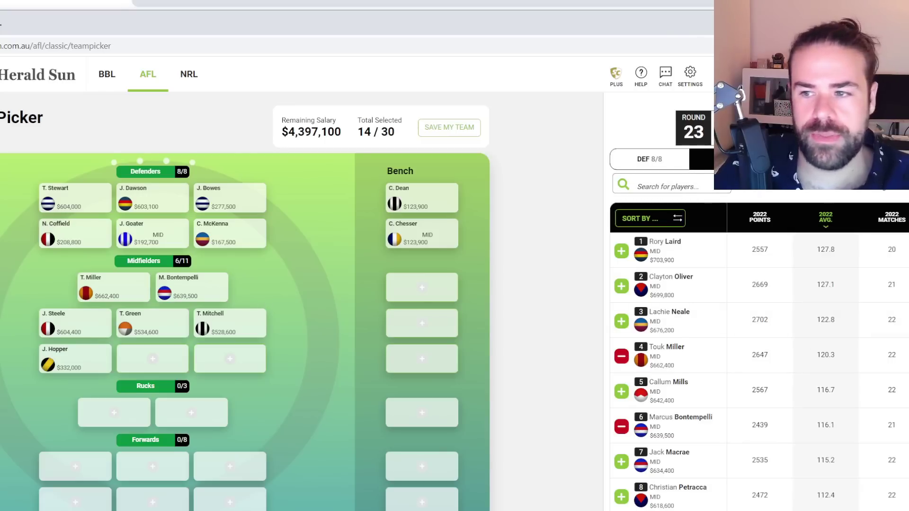
pyautogui.click(674, 182)
pyautogui.write('ashcr')
pyautogui.click(622, 250)
pyautogui.click(739, 186)
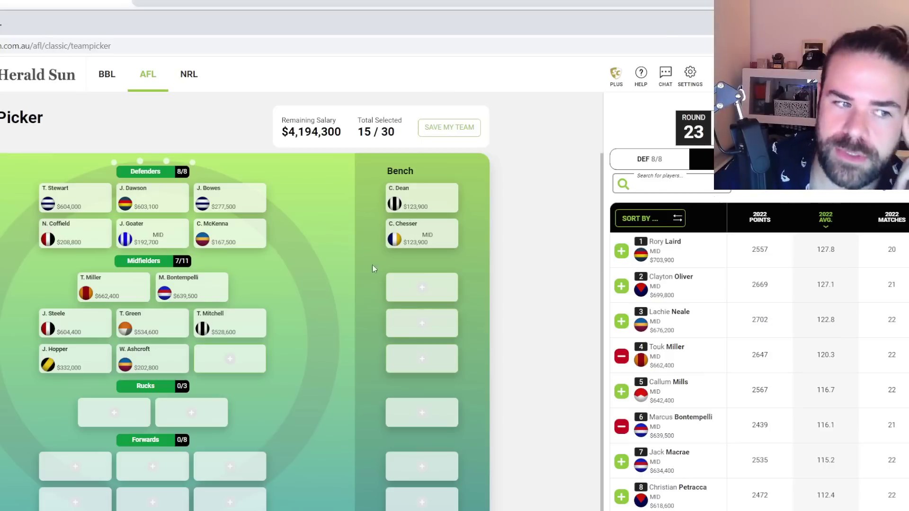
pyautogui.moveTo(168, 366)
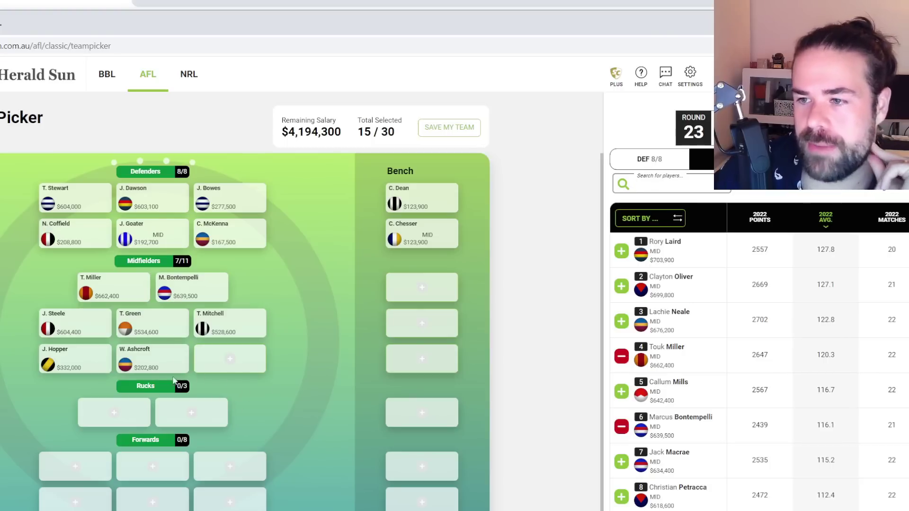
pyautogui.moveTo(82, 369)
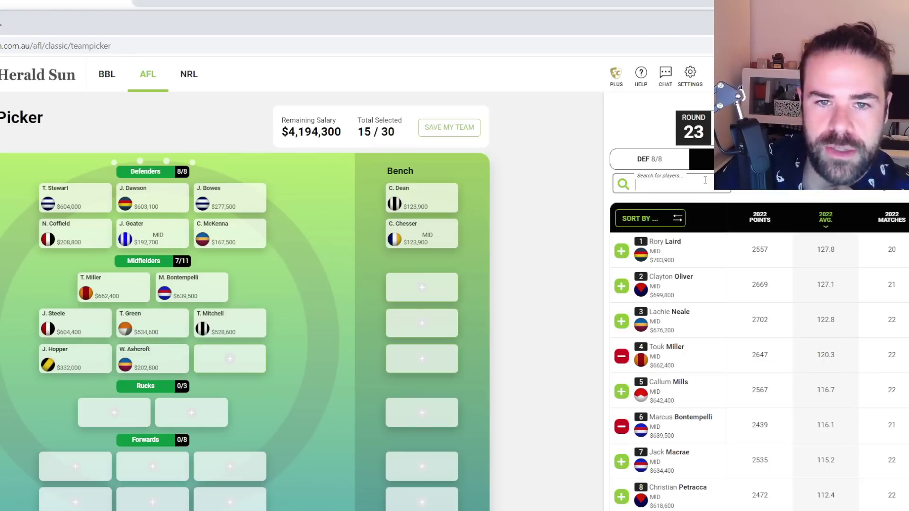
pyautogui.write('call')
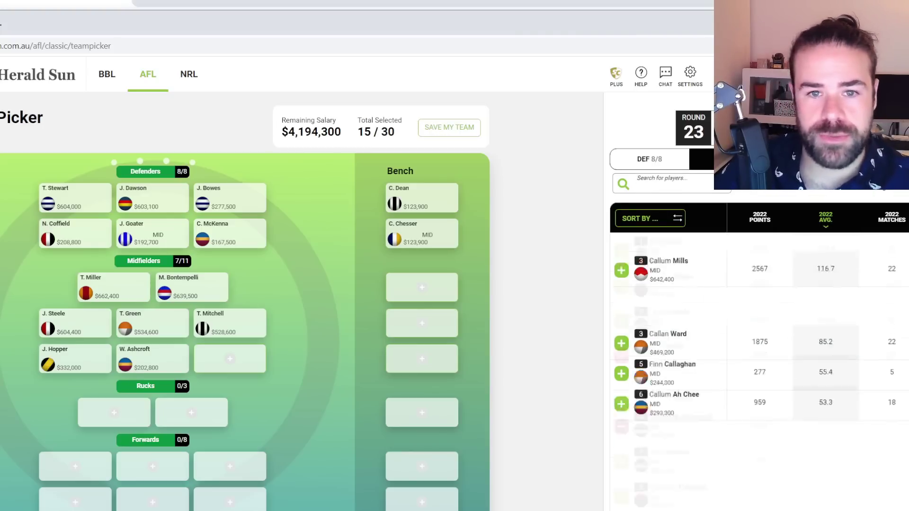
pyautogui.press('BackSpace')
pyautogui.press('BackSpace')
pyautogui.press('BackSpace')
pyautogui.press('BackSpace')
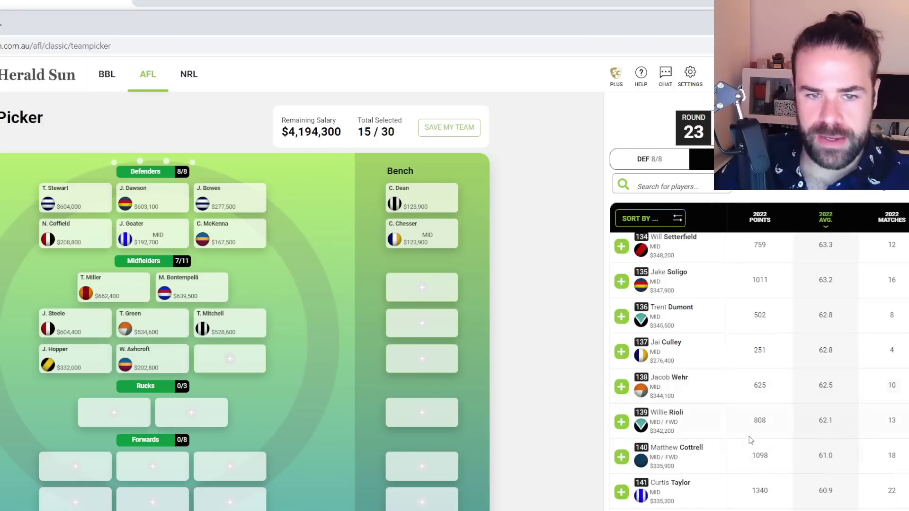
pyautogui.scroll(-10, 753, 436)
pyautogui.scroll(-8, 795, 492)
pyautogui.scroll(2, 804, 498)
pyautogui.scroll(-2, 800, 490)
pyautogui.scroll(2, 789, 479)
pyautogui.scroll(2, 717, 403)
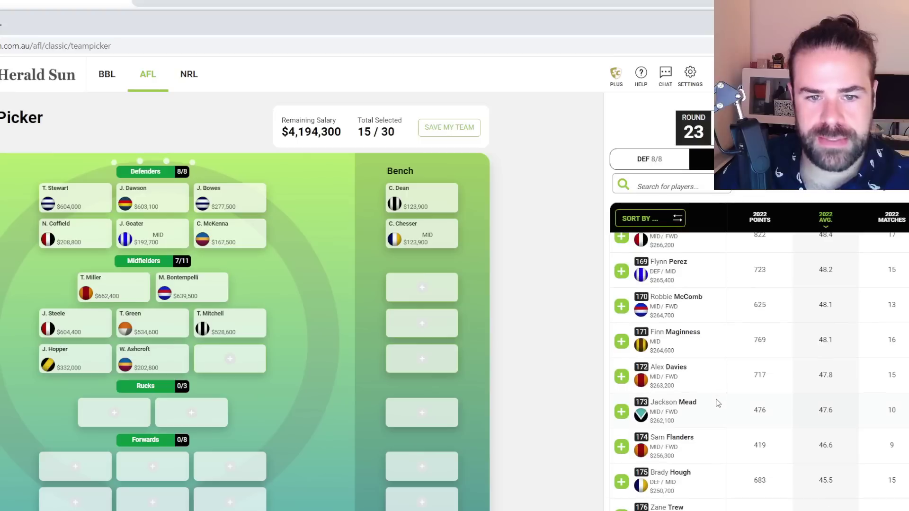
pyautogui.scroll(6, 715, 400)
pyautogui.scroll(-9, 724, 405)
pyautogui.scroll(-12, 723, 405)
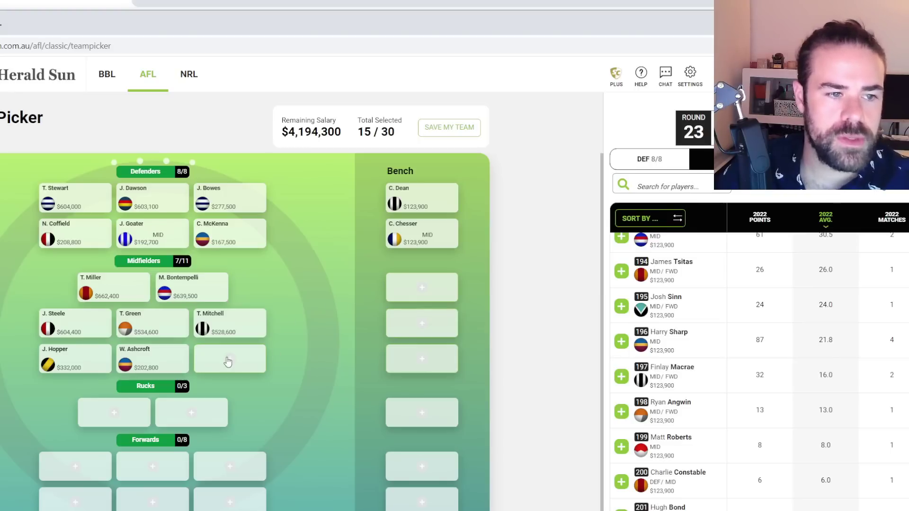
pyautogui.scroll(6, 735, 495)
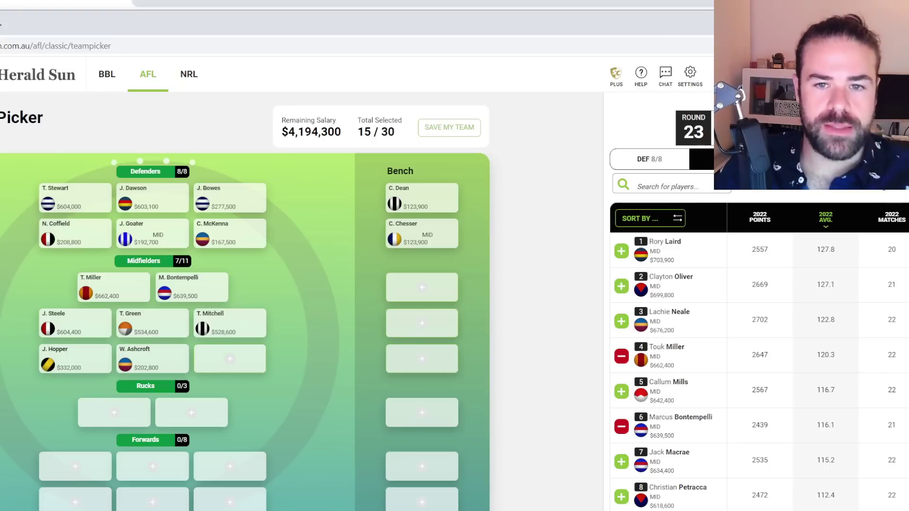
# Search 'phillips', add W. Phillips ($158,300) to the midfield, and clear the search
pyautogui.click(664, 184)
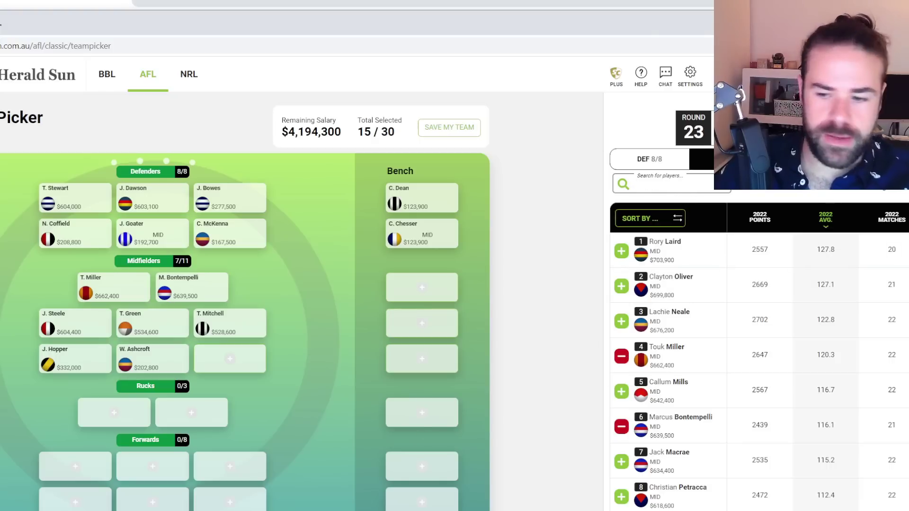
pyautogui.hotkey('alt', 'Tab')
pyautogui.hotkey('alt', 'Tab')
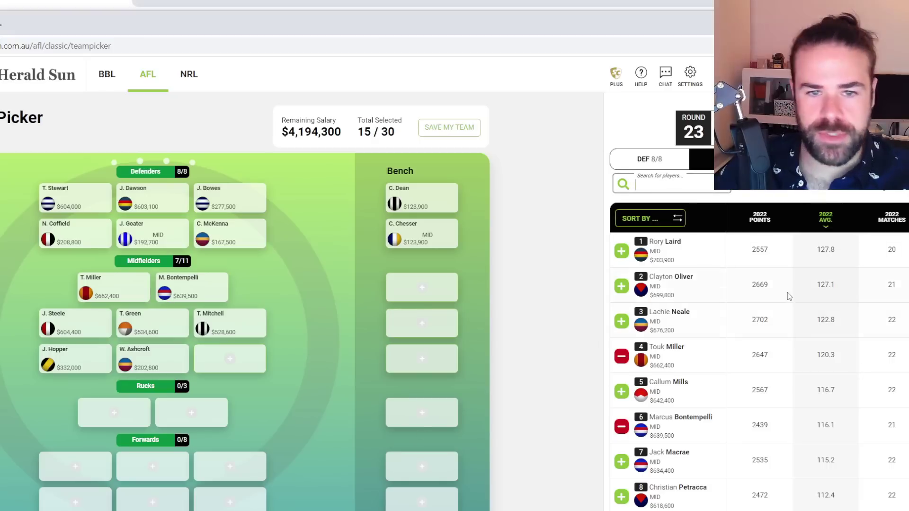
pyautogui.write('phillips')
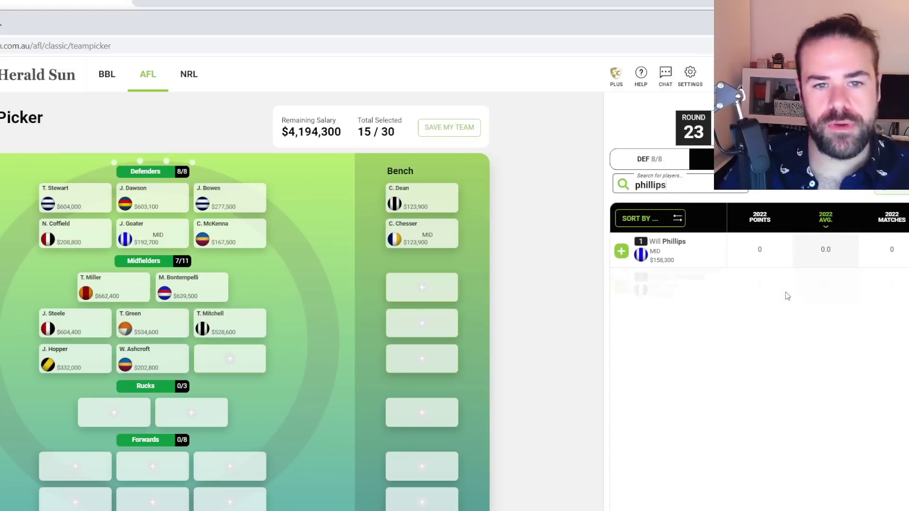
pyautogui.click(622, 251)
pyautogui.click(734, 192)
pyautogui.hotkey('alt', 'Tab')
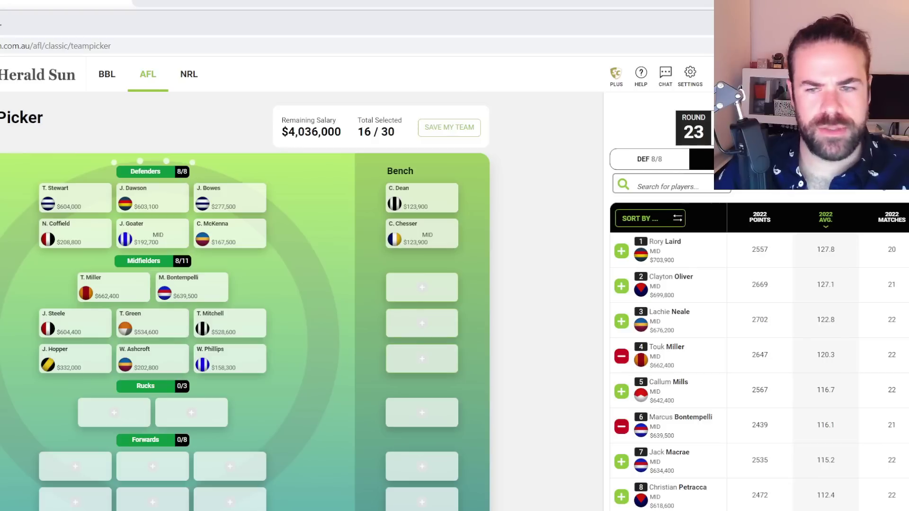
pyautogui.hotkey('alt', 'Tab')
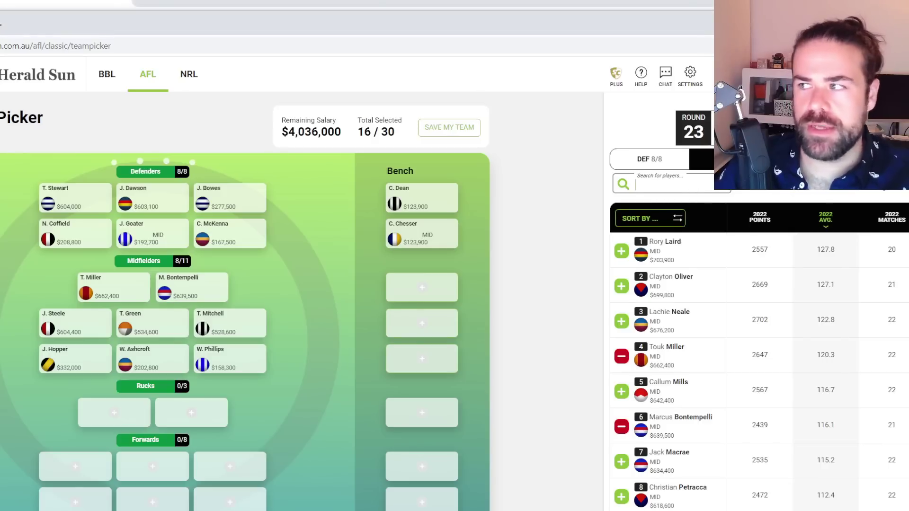
pyautogui.hotkey('alt', 'Tab')
# Search for and bench rookie midfielders M. Johnson and C. Warner, $123,900 each
pyautogui.click(694, 189)
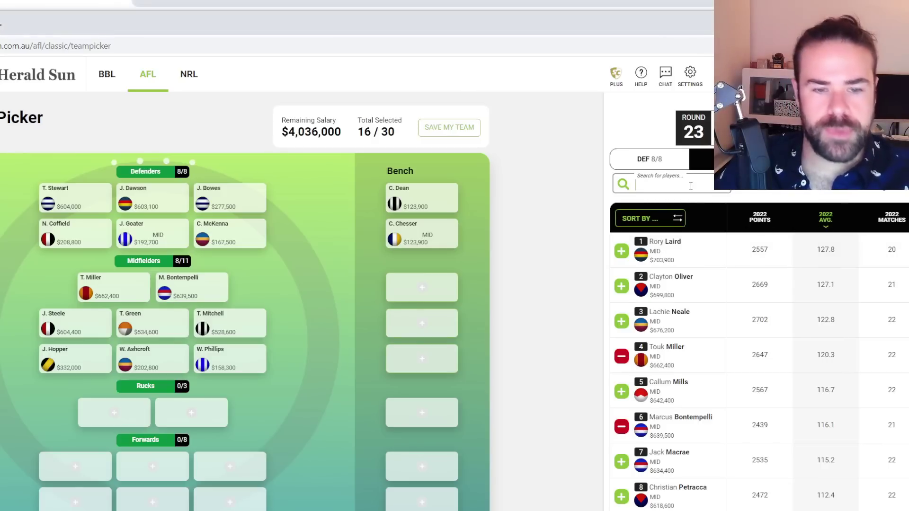
pyautogui.write('john')
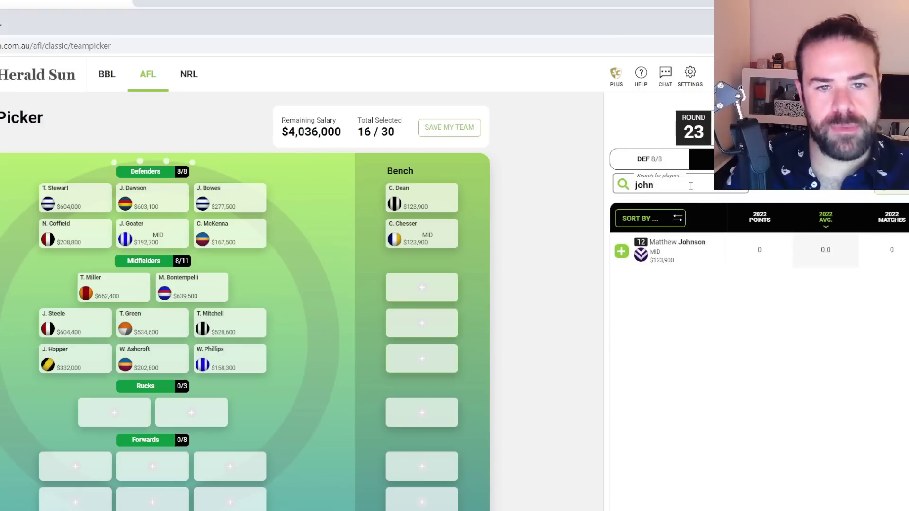
pyautogui.click(622, 251)
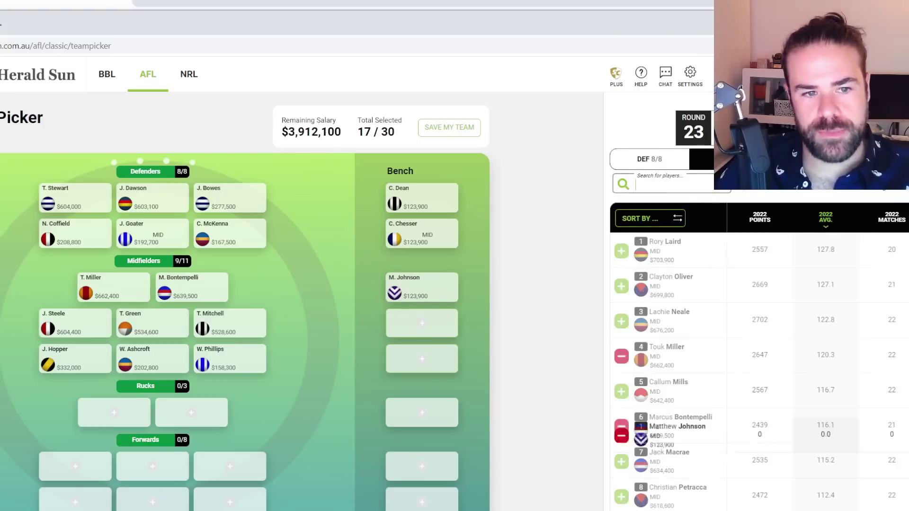
pyautogui.hotkey('alt', 'Tab')
pyautogui.click(646, 186)
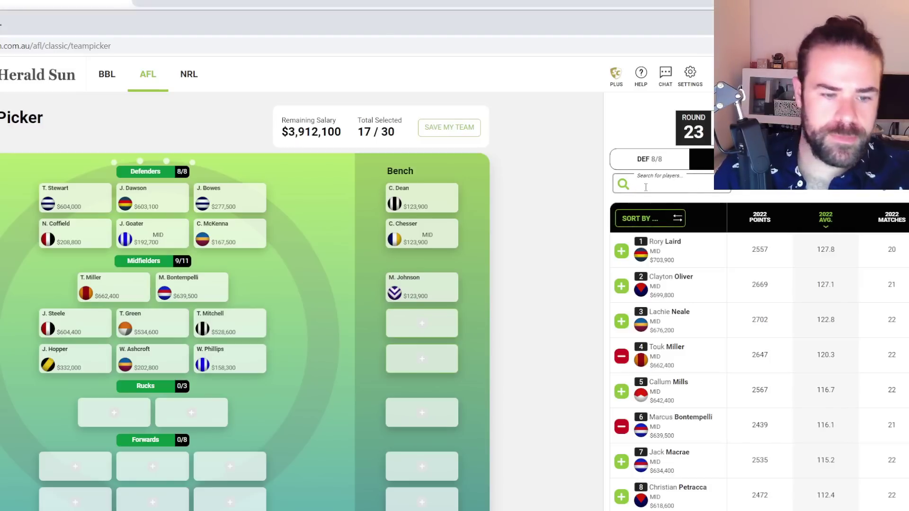
pyautogui.write('warner')
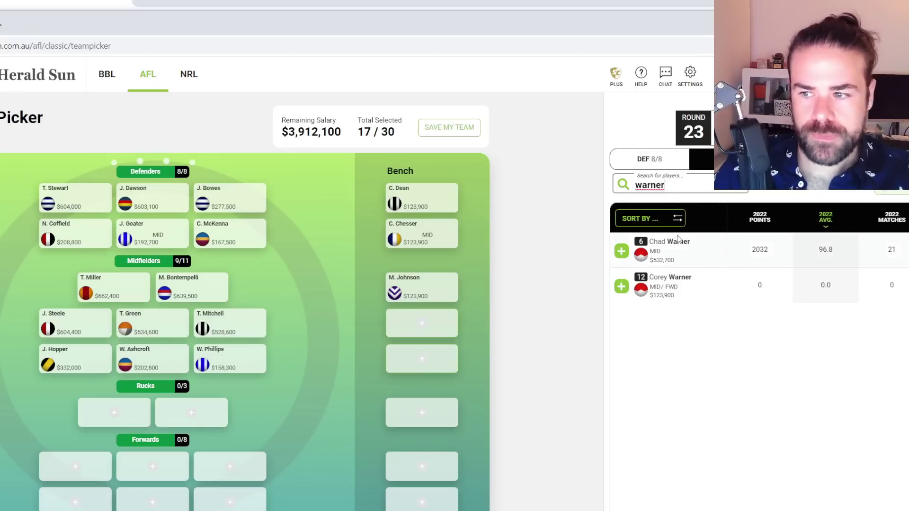
pyautogui.click(623, 288)
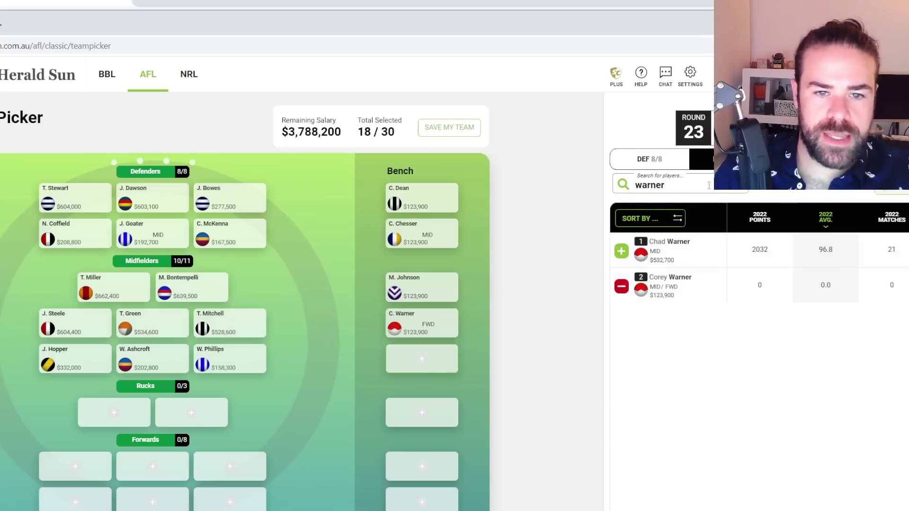
pyautogui.click(742, 191)
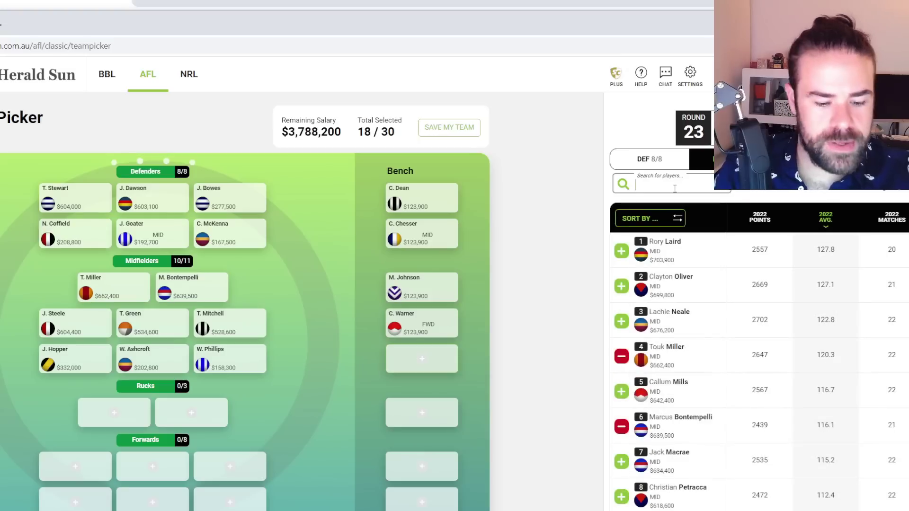
# Search 'jones' and bench D. Jones ($117,300), filling the midfield at 11/11
pyautogui.write('jones')
pyautogui.click(622, 287)
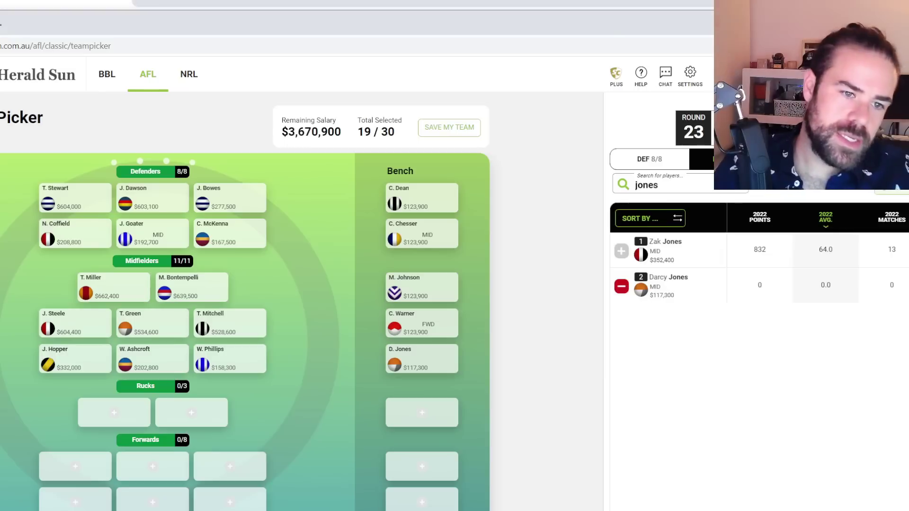
pyautogui.click(743, 190)
pyautogui.click(497, 287)
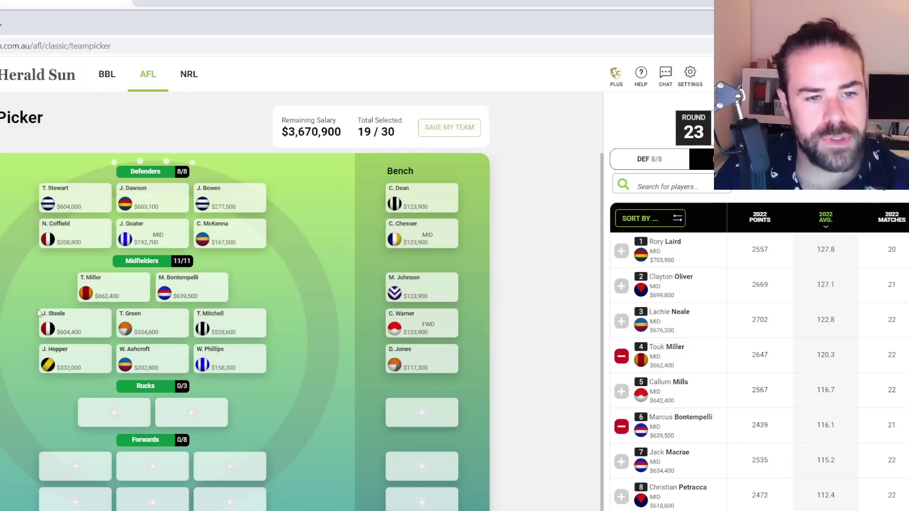
# Show the ruck players ranked by 2022 average for the three empty ruck spots
pyautogui.moveTo(60, 325)
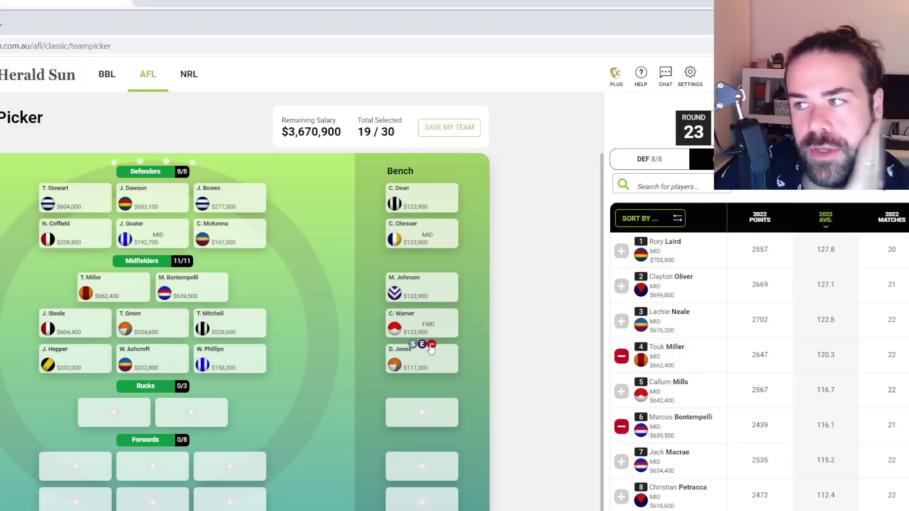
pyautogui.moveTo(232, 361)
pyautogui.click(112, 419)
pyautogui.scroll(-2, 762, 303)
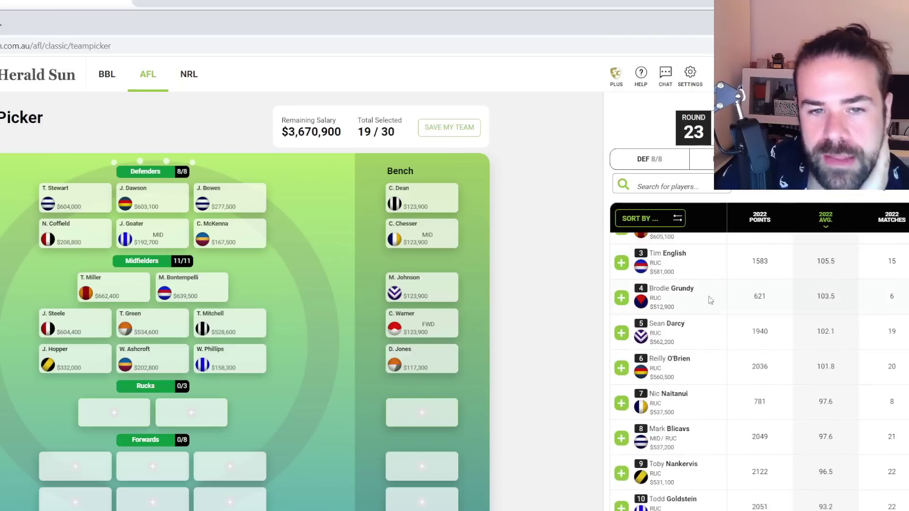
pyautogui.scroll(2, 762, 303)
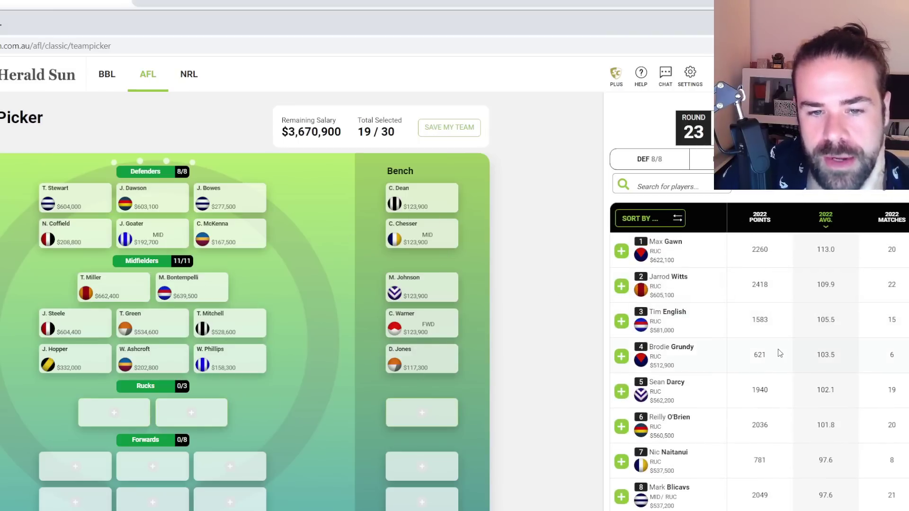
pyautogui.scroll(-2, 710, 367)
pyautogui.scroll(2, 710, 367)
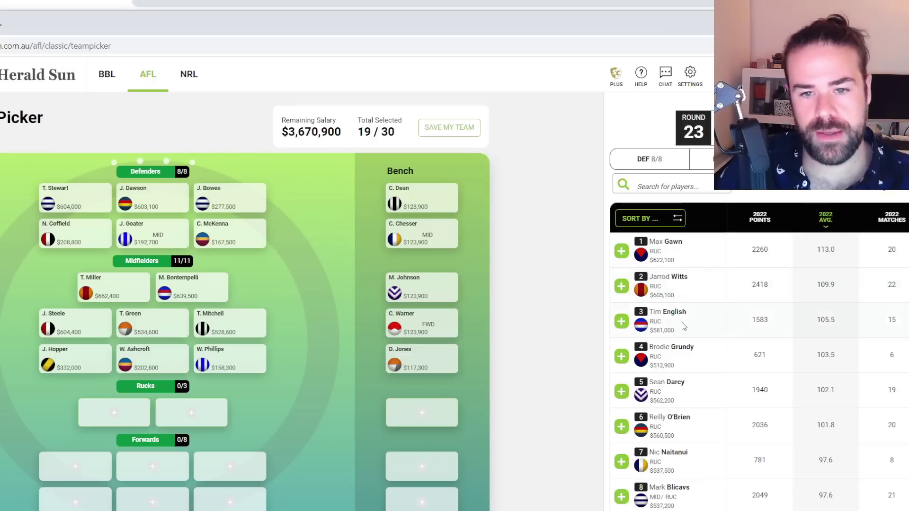
# Add ruckman Tim English ($581,000) and look through the remaining ruck options
pyautogui.click(621, 321)
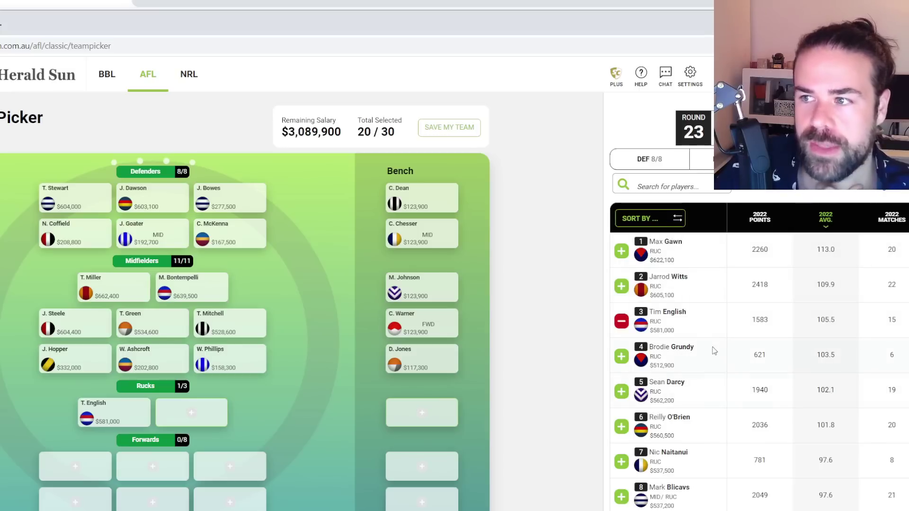
pyautogui.scroll(-2, 715, 349)
pyautogui.scroll(2, 832, 323)
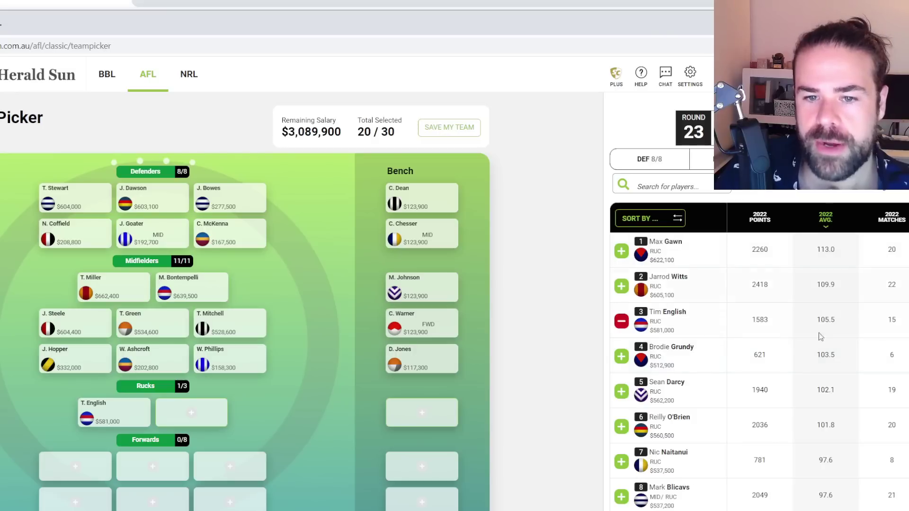
pyautogui.scroll(-1, 780, 422)
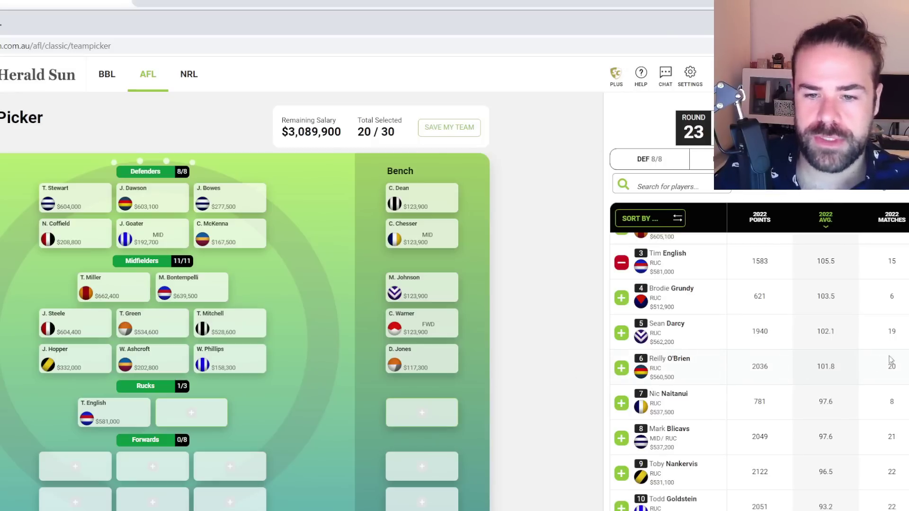
pyautogui.scroll(-1, 828, 369)
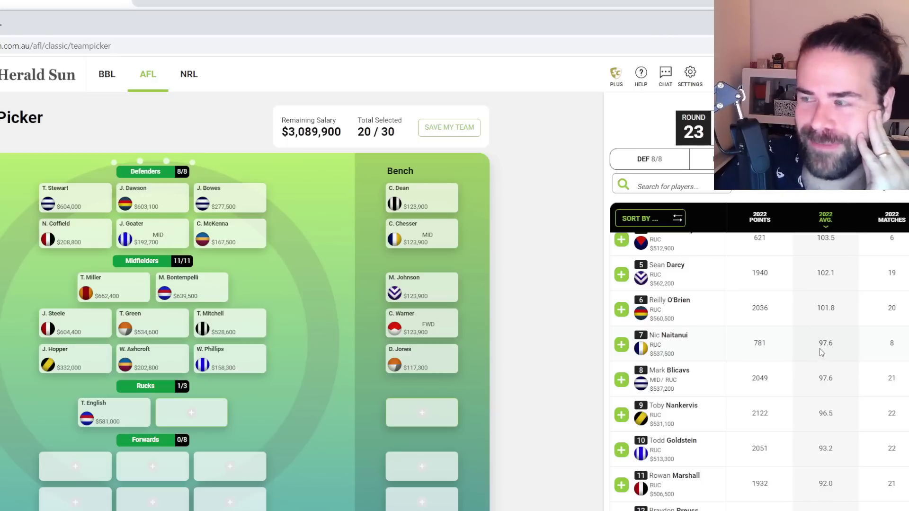
pyautogui.scroll(-3, 789, 330)
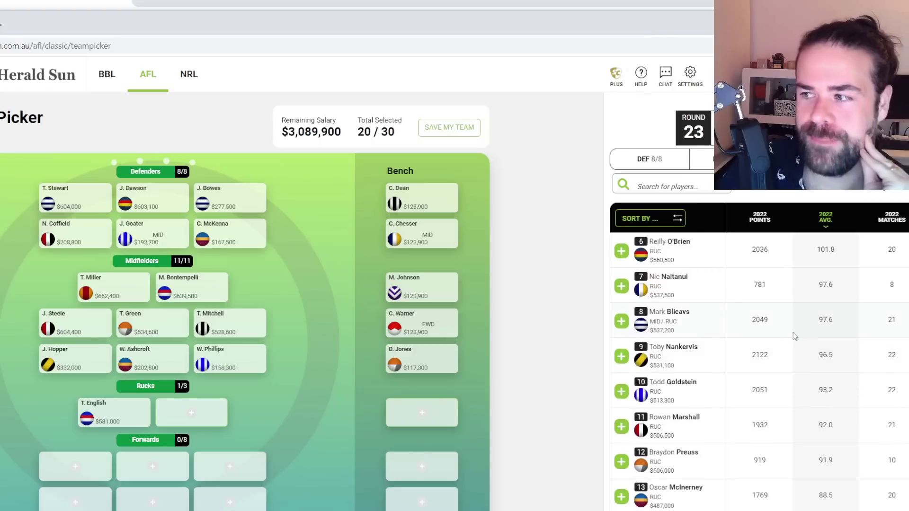
pyautogui.scroll(2, 789, 319)
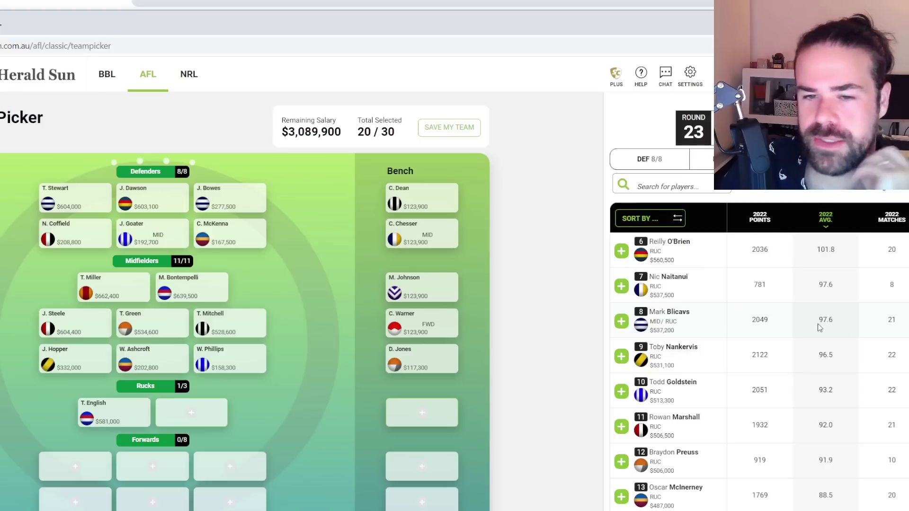
pyautogui.scroll(-3, 837, 350)
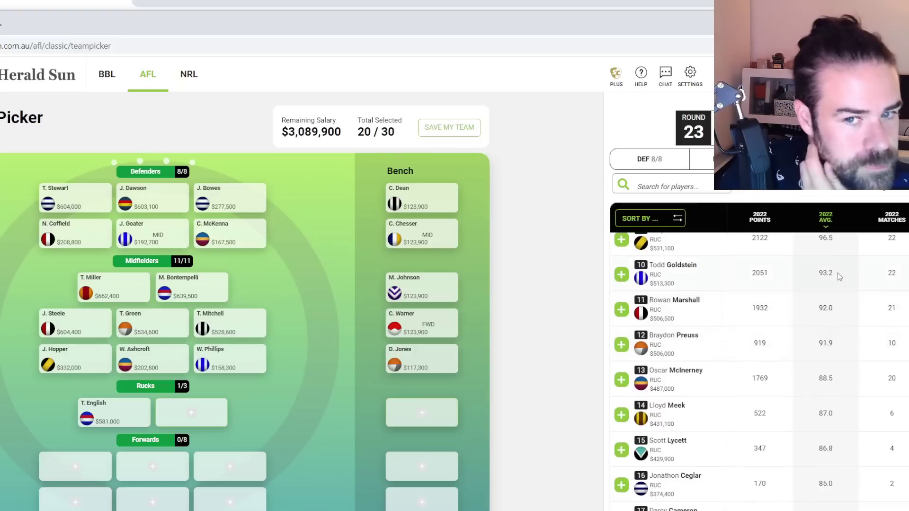
pyautogui.scroll(1, 837, 272)
pyautogui.scroll(3, 834, 310)
pyautogui.scroll(-7, 829, 312)
pyautogui.scroll(-2, 818, 298)
pyautogui.scroll(2, 758, 327)
pyautogui.scroll(10, 730, 339)
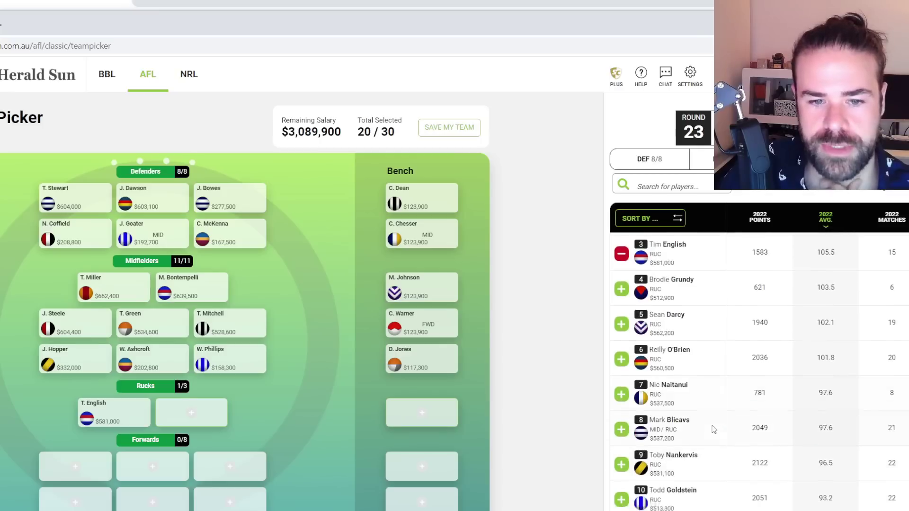
pyautogui.scroll(-3, 714, 429)
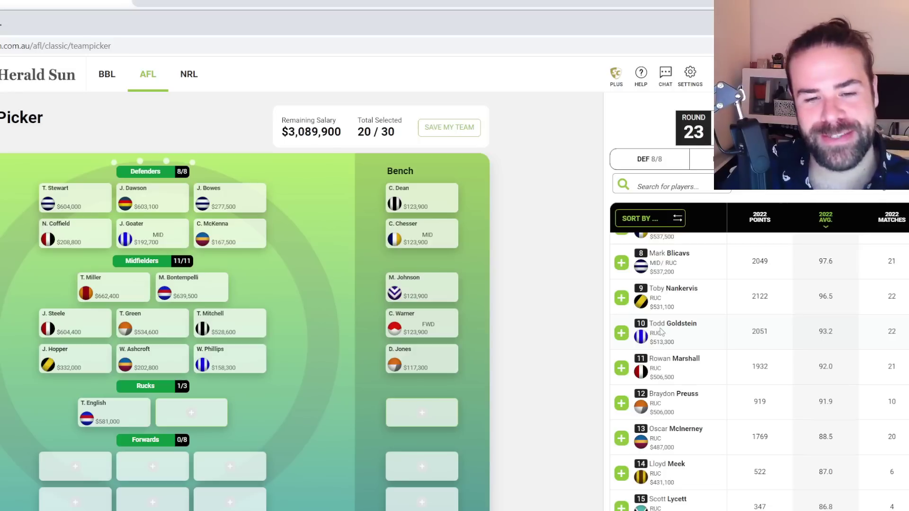
pyautogui.click(622, 368)
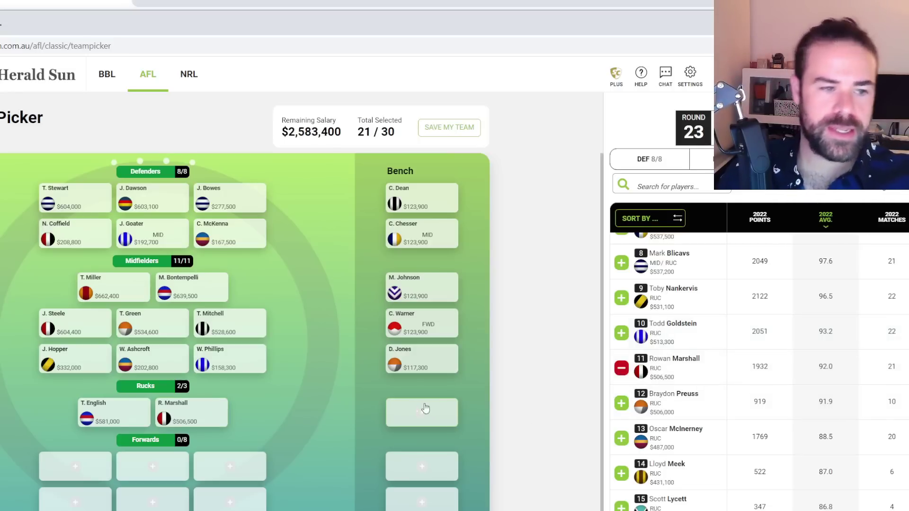
pyautogui.moveTo(211, 404)
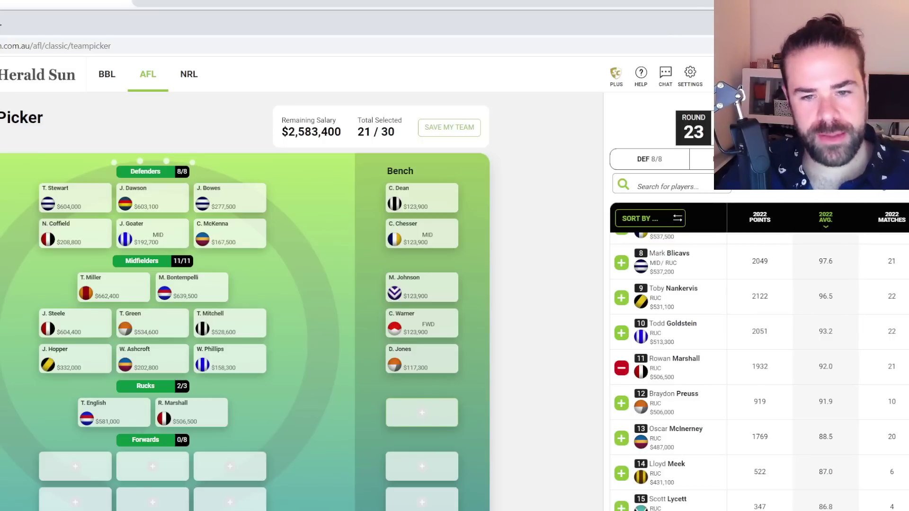
pyautogui.click(621, 367)
pyautogui.scroll(-3, 710, 369)
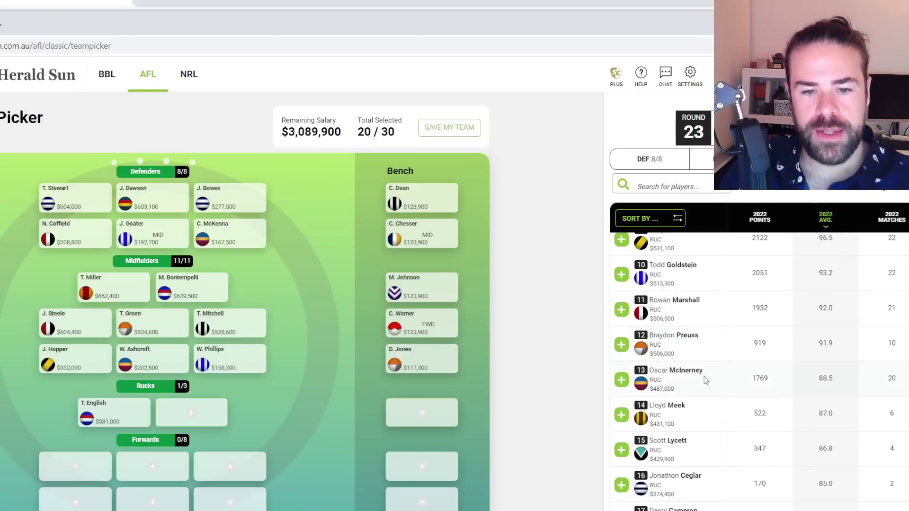
pyautogui.scroll(3, 704, 368)
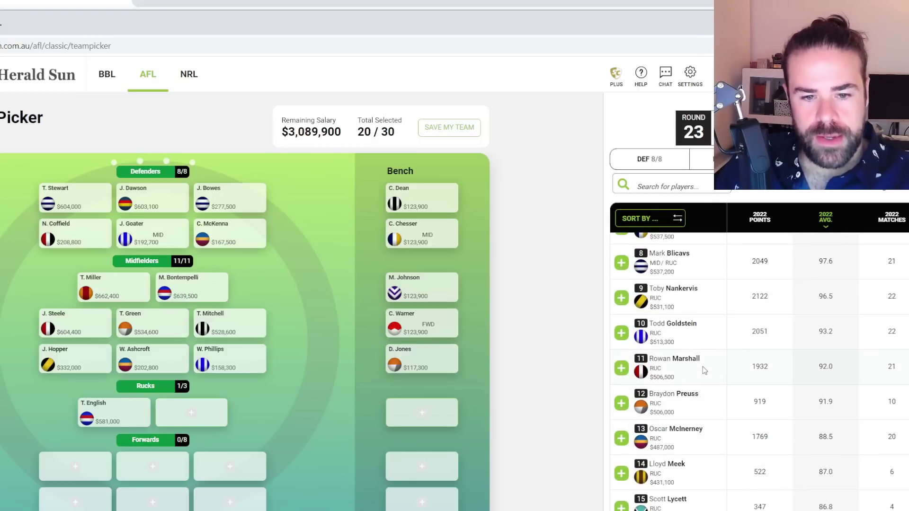
pyautogui.scroll(-2, 703, 368)
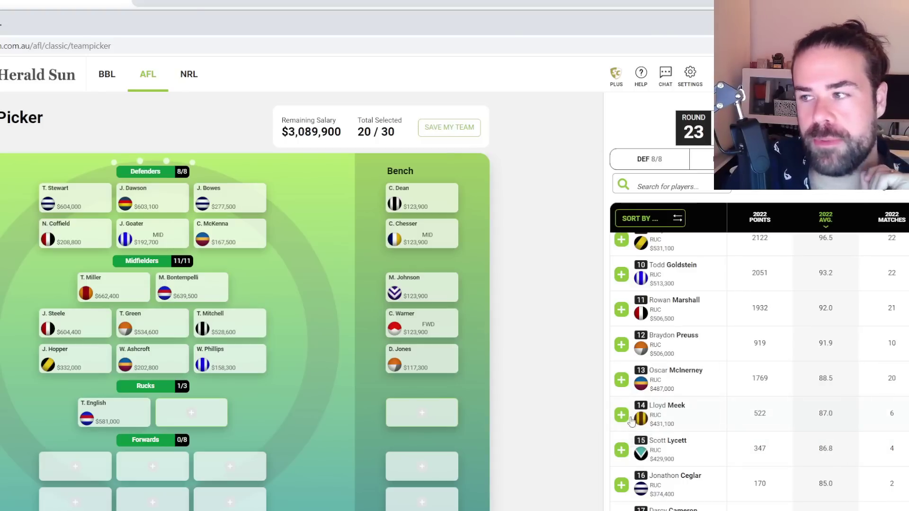
pyautogui.scroll(-2, 619, 428)
# Add Darcy Cameron from the ruck list as the second ruck
pyautogui.click(622, 462)
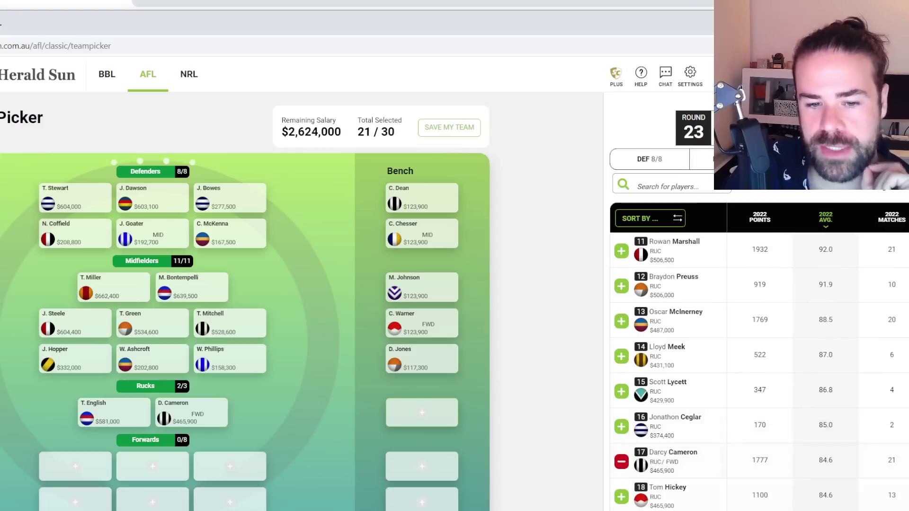
pyautogui.click(673, 188)
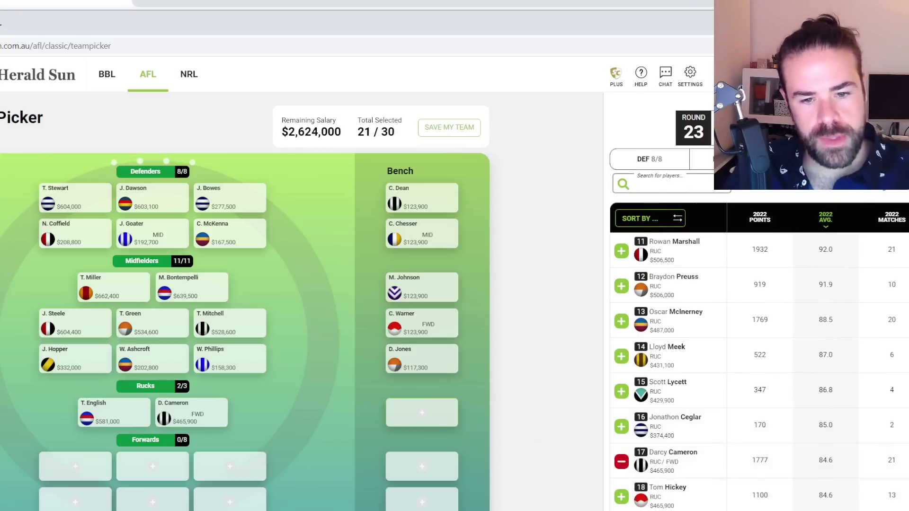
pyautogui.click(827, 464)
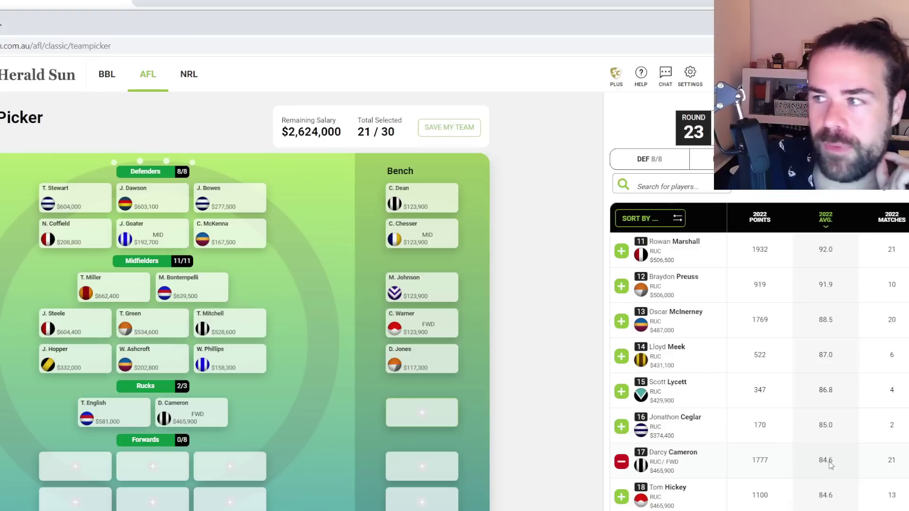
# Show the forwards ranked by 2022 average, led by Josh Dunkley at 108.3
pyautogui.scroll(3, 833, 467)
pyautogui.scroll(3, 835, 450)
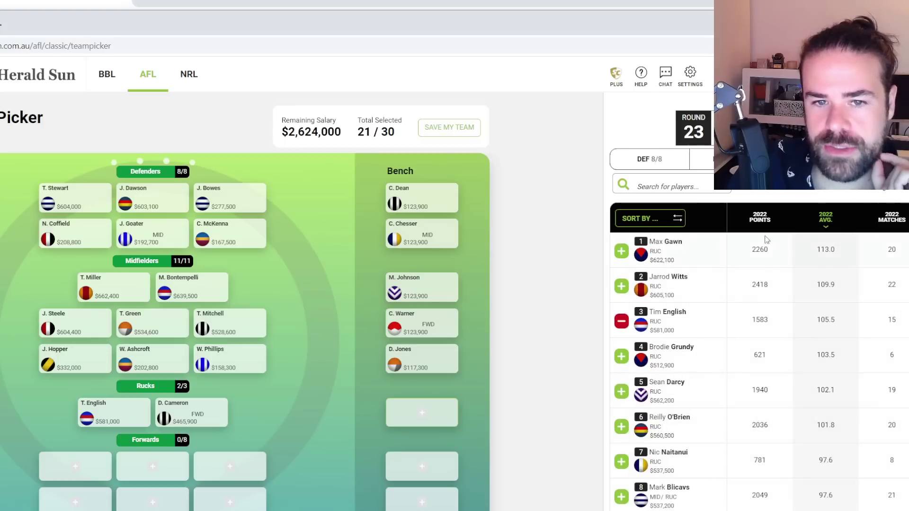
pyautogui.click(876, 159)
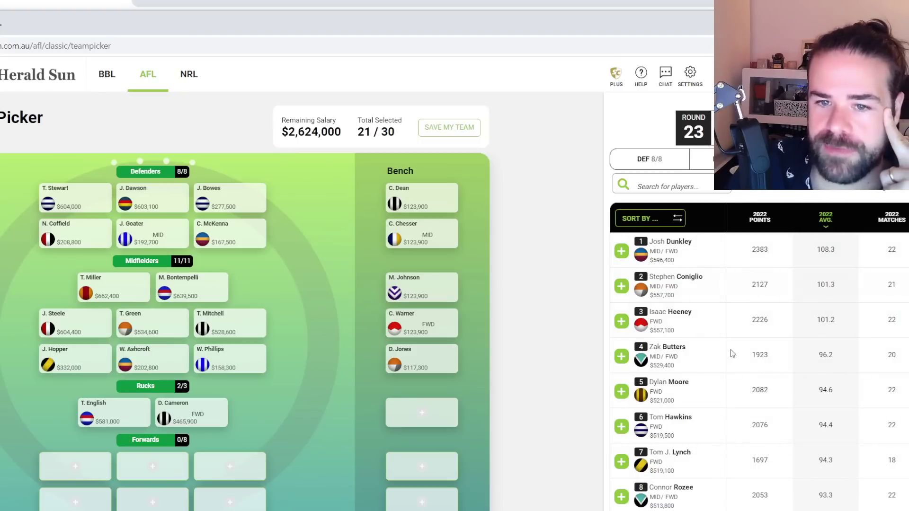
# Add N. Madden ($102,400, RUC/FWD) to the ruck bench, completing rucks at 3/3
pyautogui.click(805, 159)
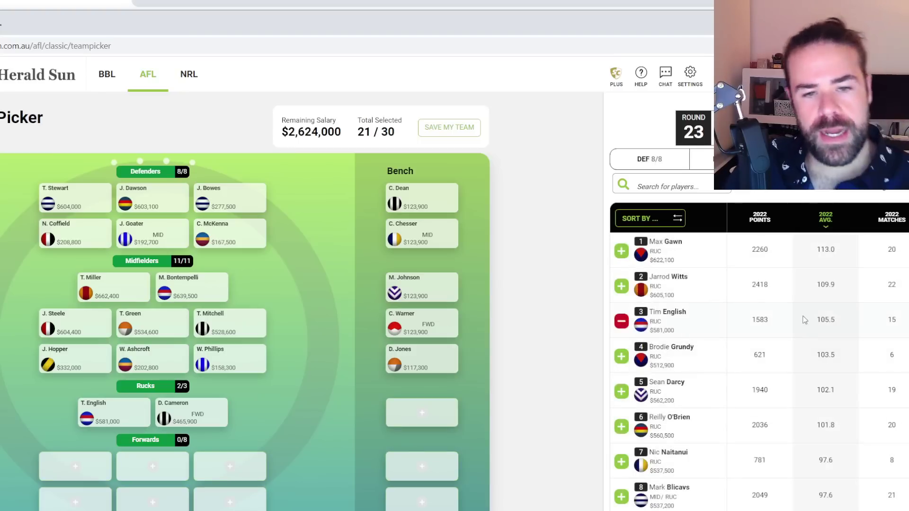
pyautogui.scroll(-5, 791, 360)
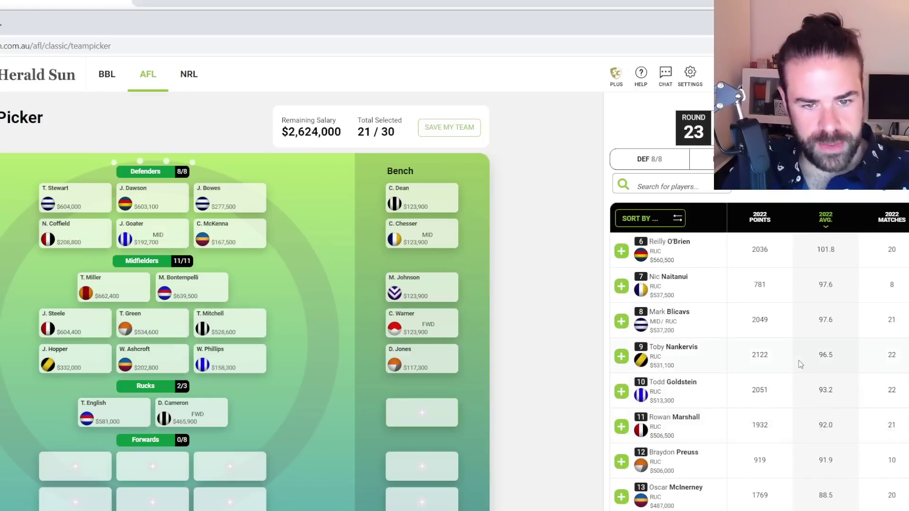
pyautogui.scroll(-2, 800, 365)
pyautogui.scroll(7, 797, 332)
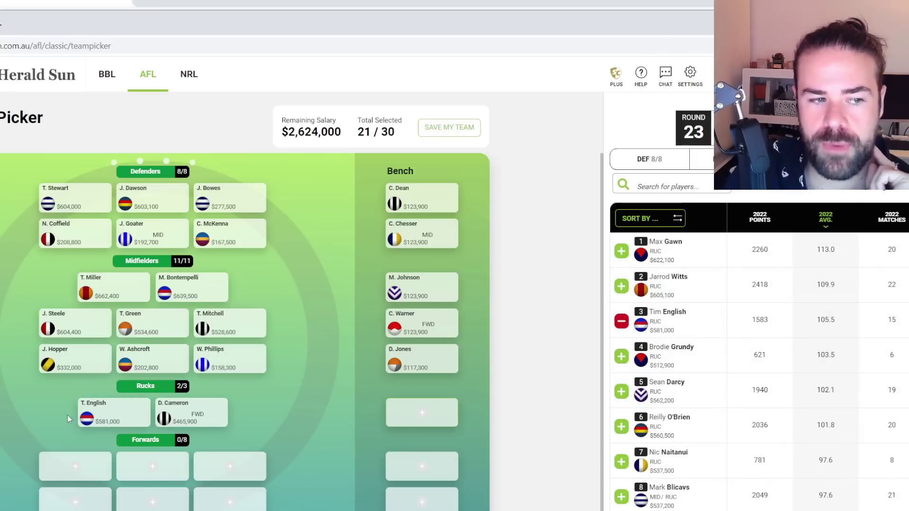
pyautogui.moveTo(89, 422)
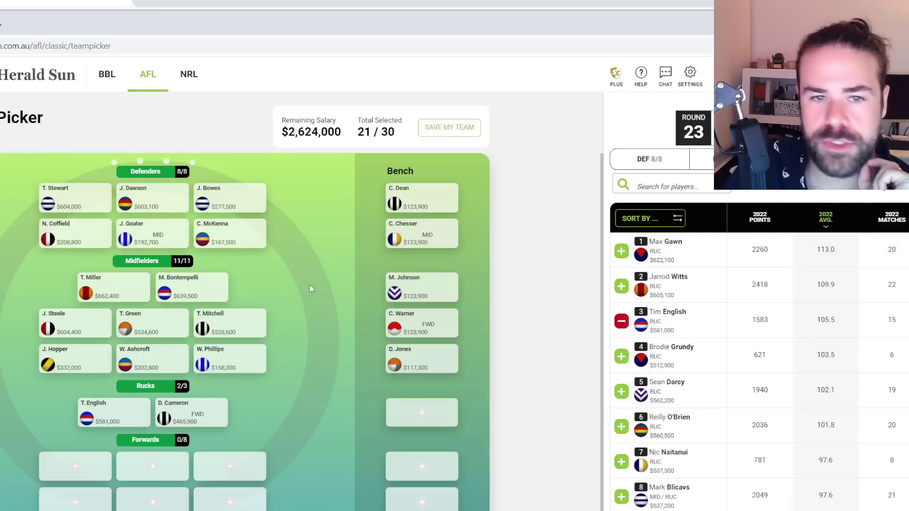
pyautogui.scroll(-15, 824, 353)
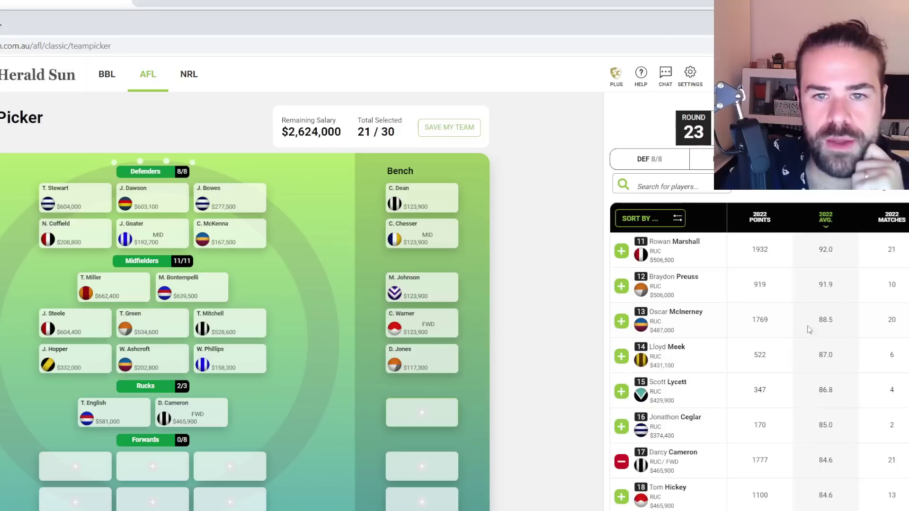
pyautogui.scroll(-2, 758, 370)
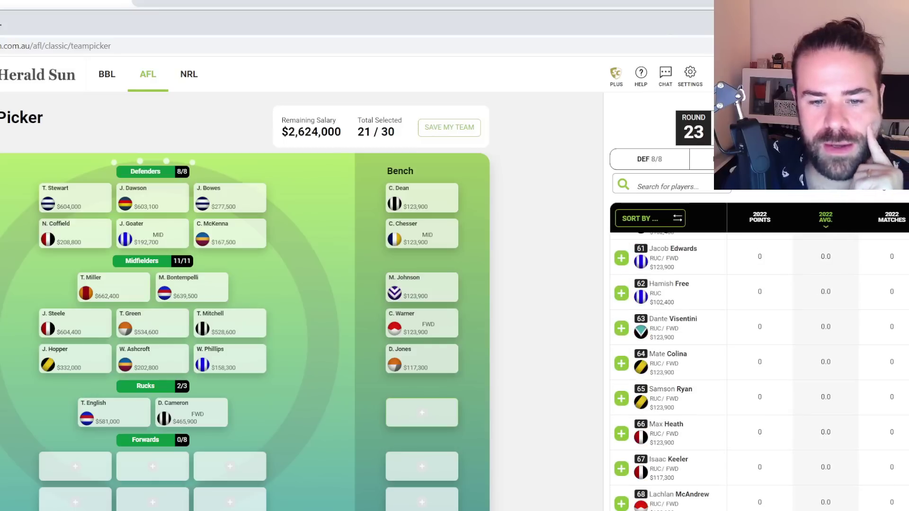
pyautogui.scroll(3, 652, 476)
pyautogui.click(622, 353)
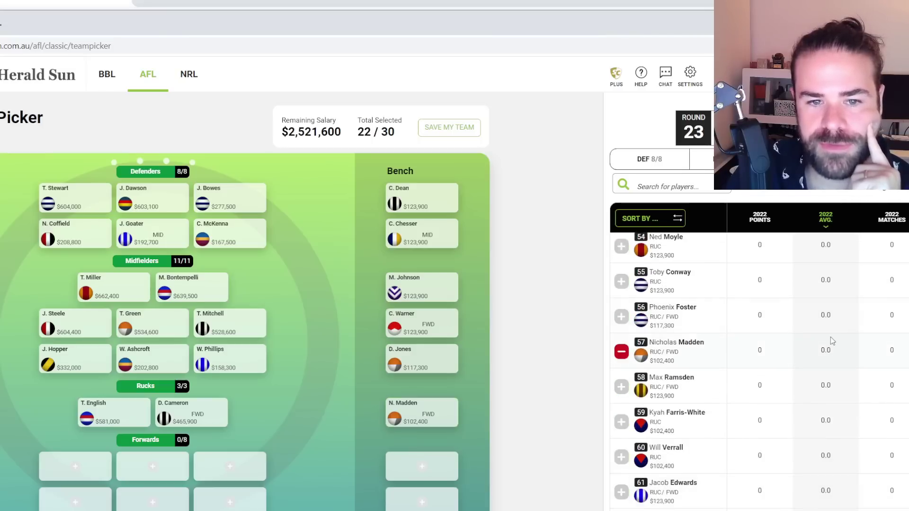
# Filter the player list to forwards for the empty forward line
pyautogui.scroll(1, 832, 342)
pyautogui.scroll(4, 832, 342)
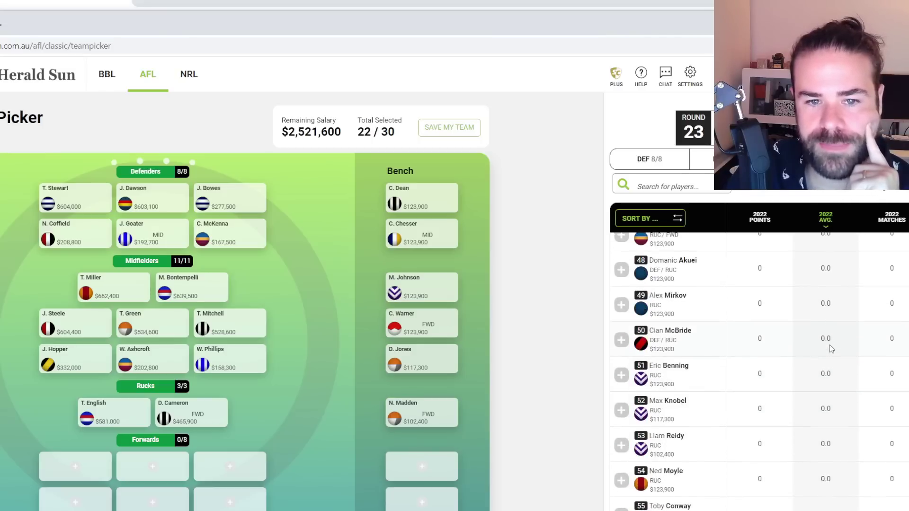
pyautogui.scroll(-7, 830, 350)
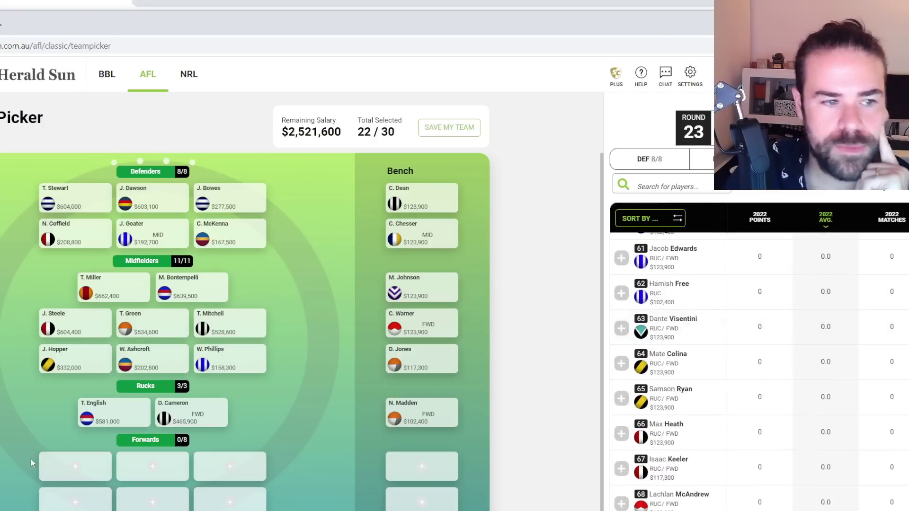
pyautogui.click(71, 464)
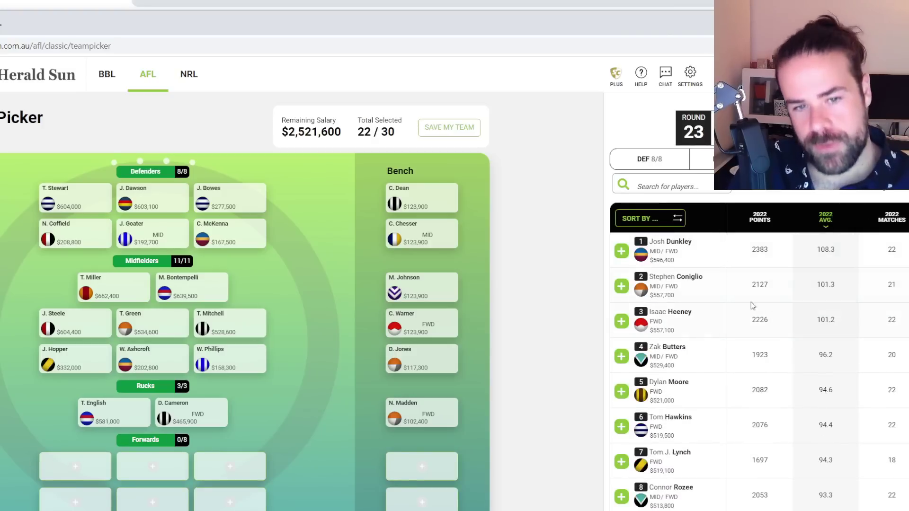
# Add the top- and eighth-ranked forwards, trialling then removing the fourth- and twelfth-ranked ones
pyautogui.click(622, 251)
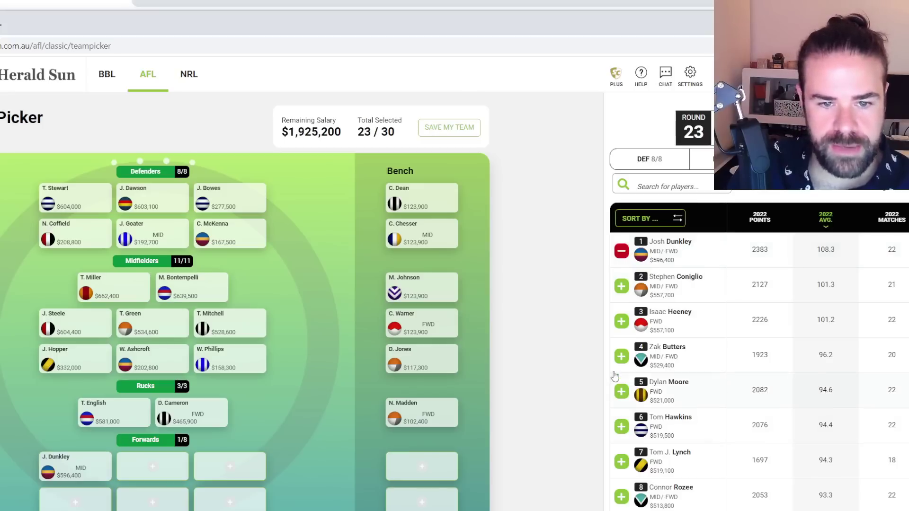
pyautogui.click(621, 498)
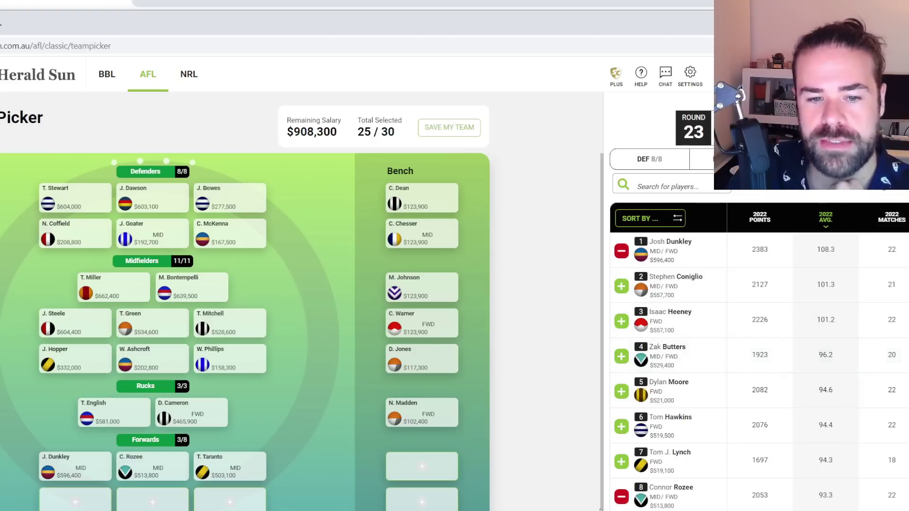
pyautogui.click(621, 356)
pyautogui.click(621, 356)
pyautogui.click(622, 356)
pyautogui.click(621, 356)
pyautogui.scroll(-4, 773, 348)
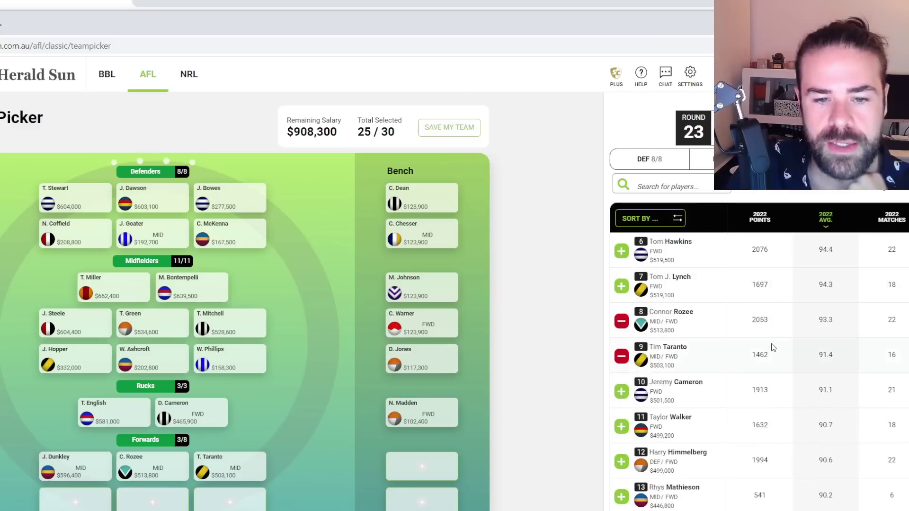
pyautogui.scroll(-3, 770, 347)
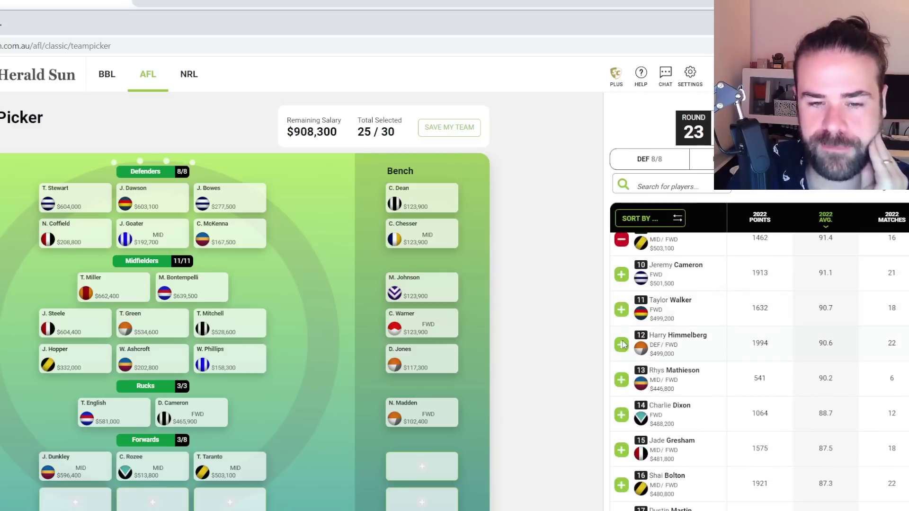
pyautogui.click(623, 344)
pyautogui.click(622, 345)
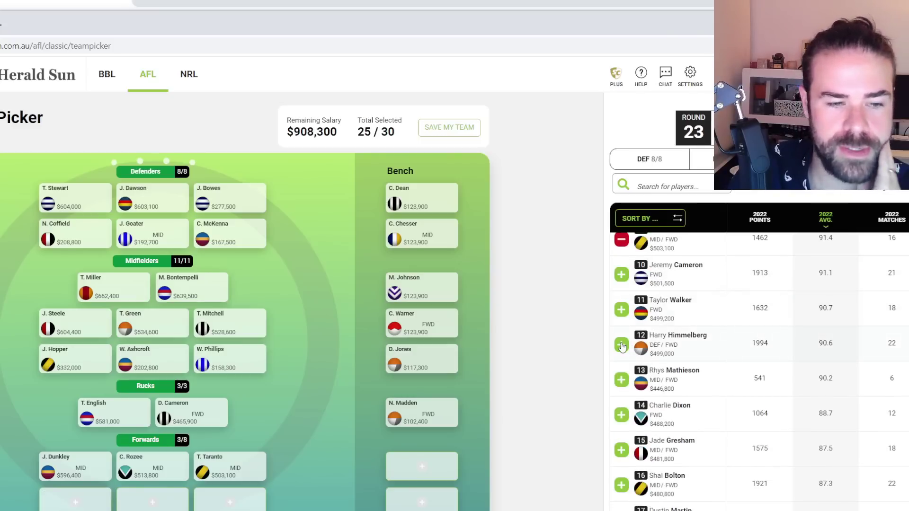
# Trial the second-ranked ruck, then restore the ruck-forward to the third ruck spot
pyautogui.scroll(-7, 630, 332)
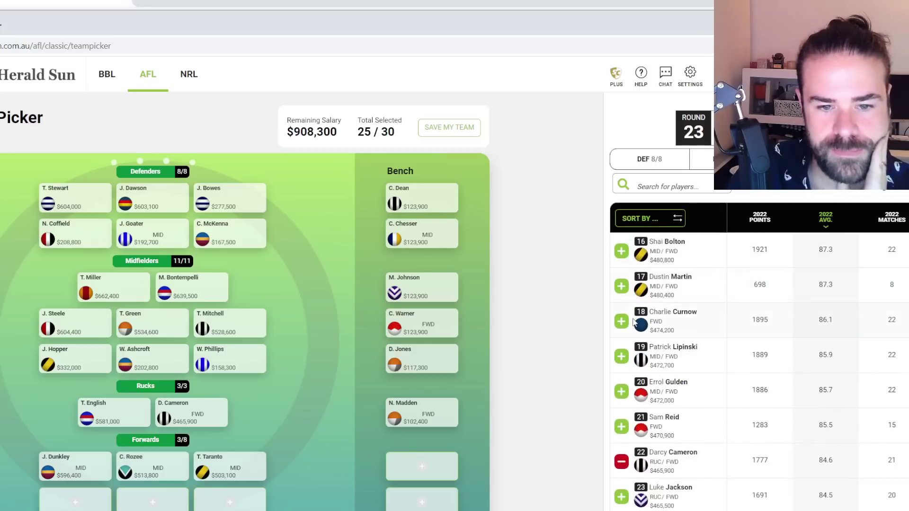
pyautogui.scroll(-5, 633, 326)
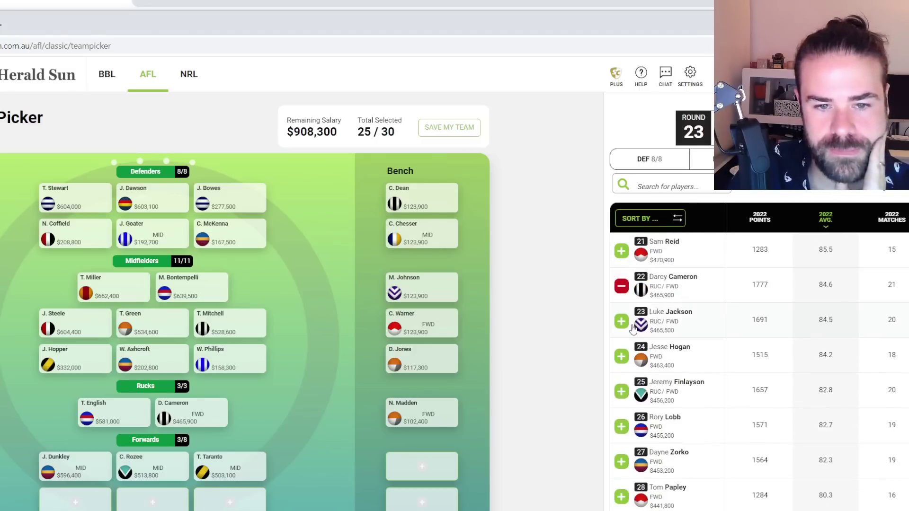
pyautogui.click(621, 286)
pyautogui.click(621, 286)
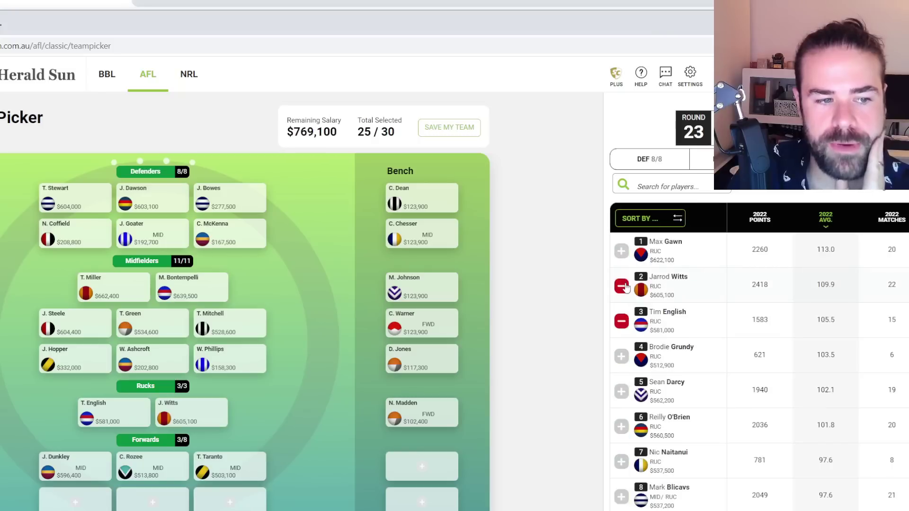
pyautogui.click(621, 286)
pyautogui.scroll(-4, 662, 450)
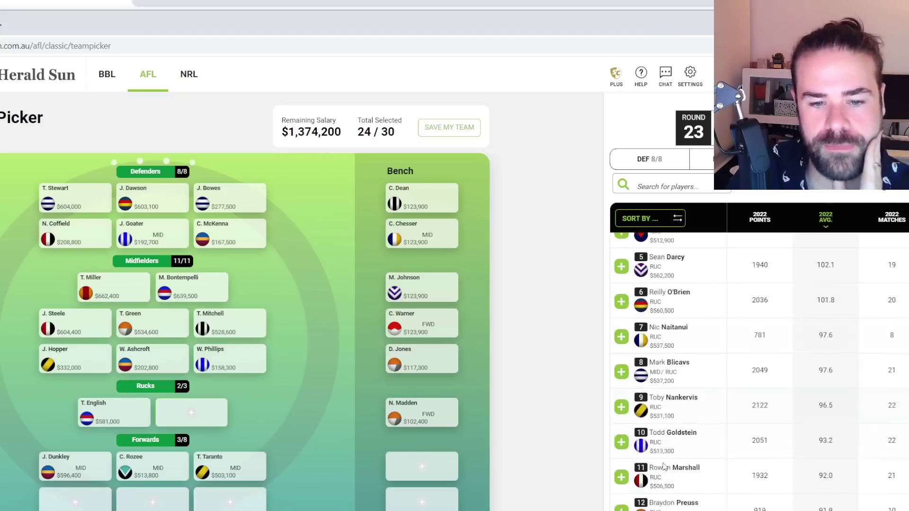
pyautogui.scroll(4, 644, 483)
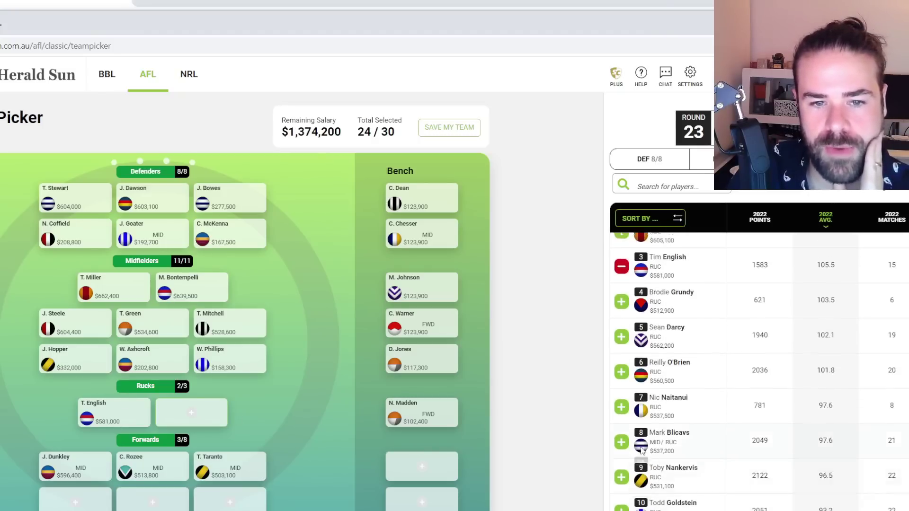
pyautogui.scroll(-7, 642, 450)
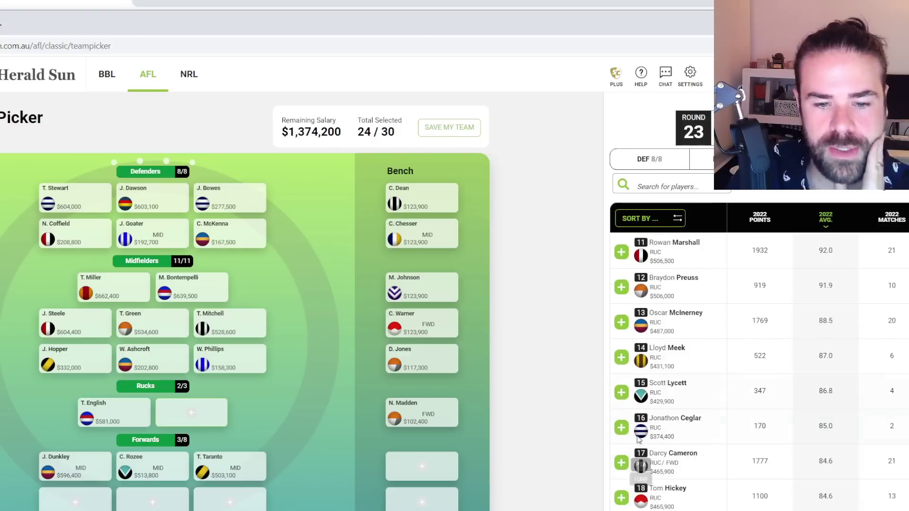
pyautogui.click(621, 462)
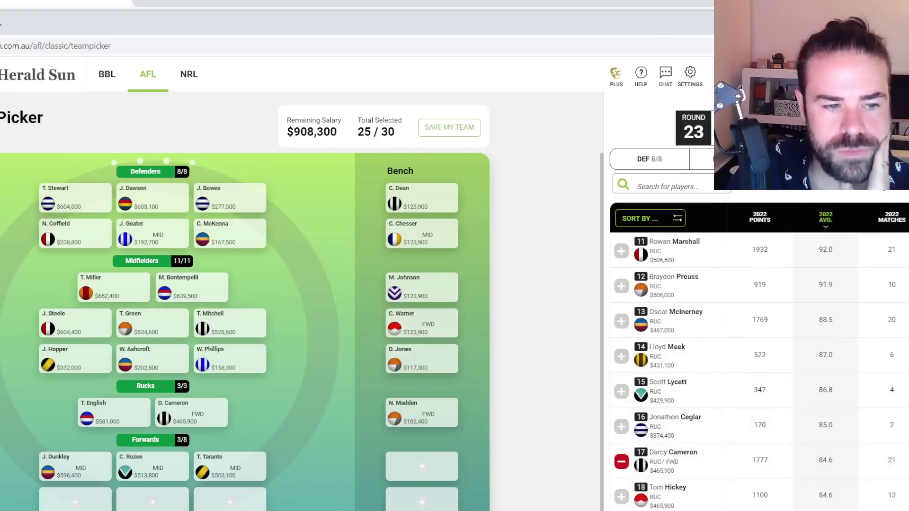
# Search for 'fyfe' and add Fyfe to the forward line, bringing the squad to 26/30
pyautogui.click(75, 500)
pyautogui.click(709, 189)
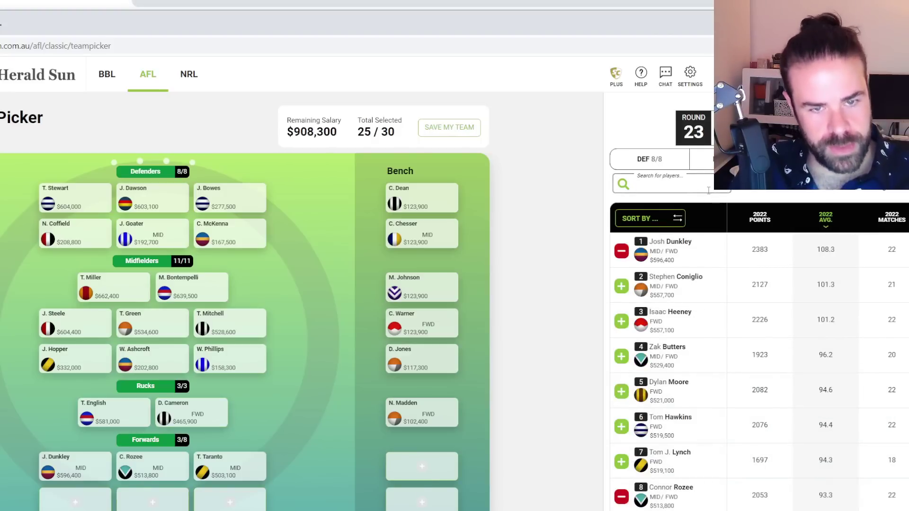
pyautogui.write('fyfe')
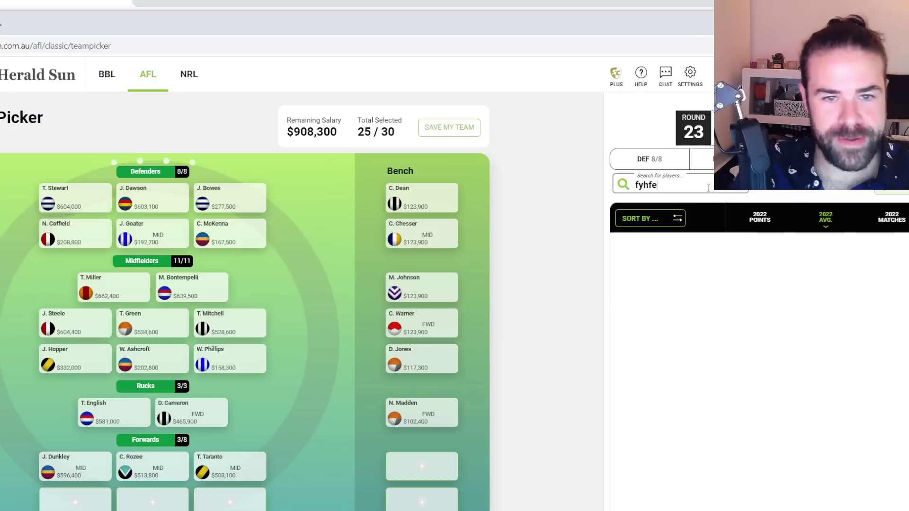
pyautogui.hotkey('ctrl', 'a')
pyautogui.write('fyfe')
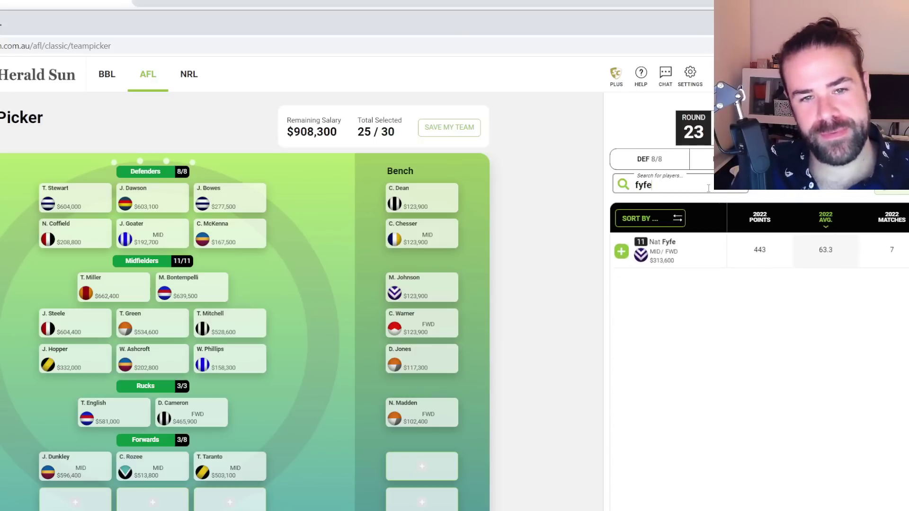
pyautogui.click(622, 249)
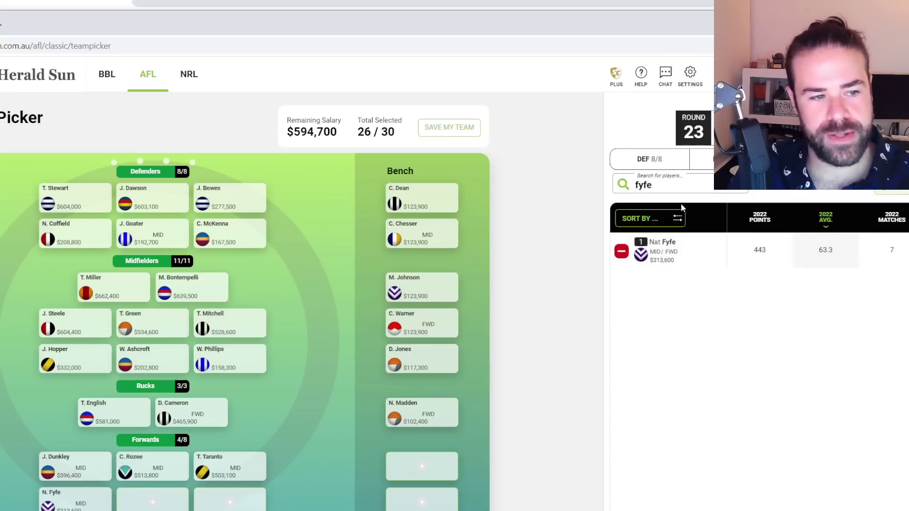
pyautogui.click(735, 190)
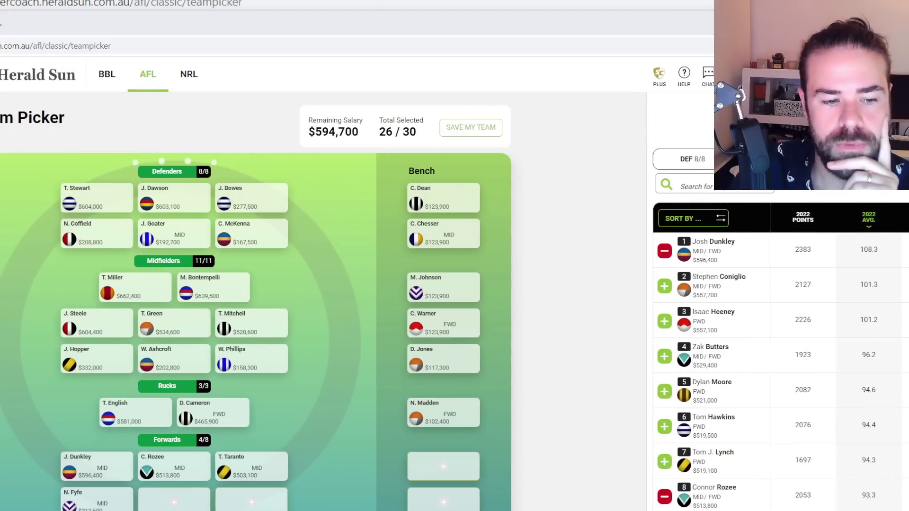
pyautogui.hotkey('ctrl', 'a')
pyautogui.scroll(-2, 619, 179)
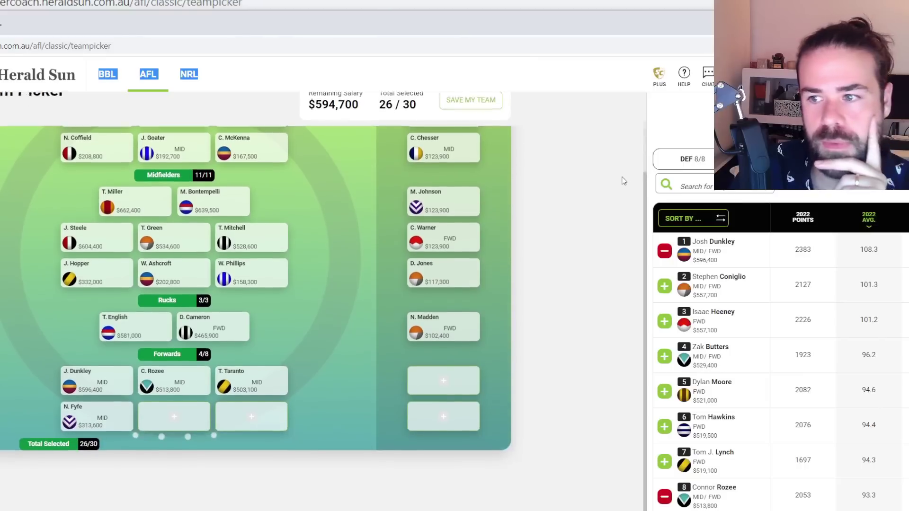
pyautogui.scroll(2, 597, 215)
pyautogui.middleClick(577, 265)
pyautogui.scroll(-1, 577, 266)
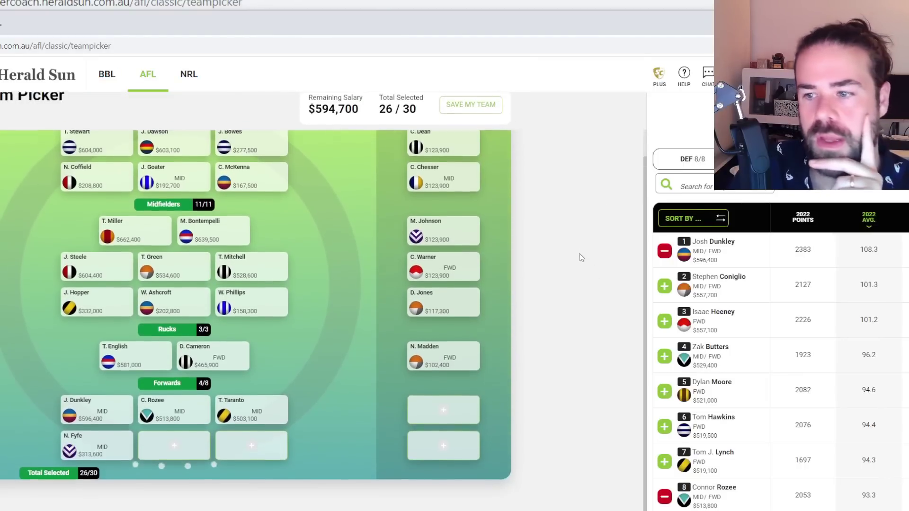
pyautogui.scroll(1, 578, 252)
pyautogui.scroll(-2, 579, 255)
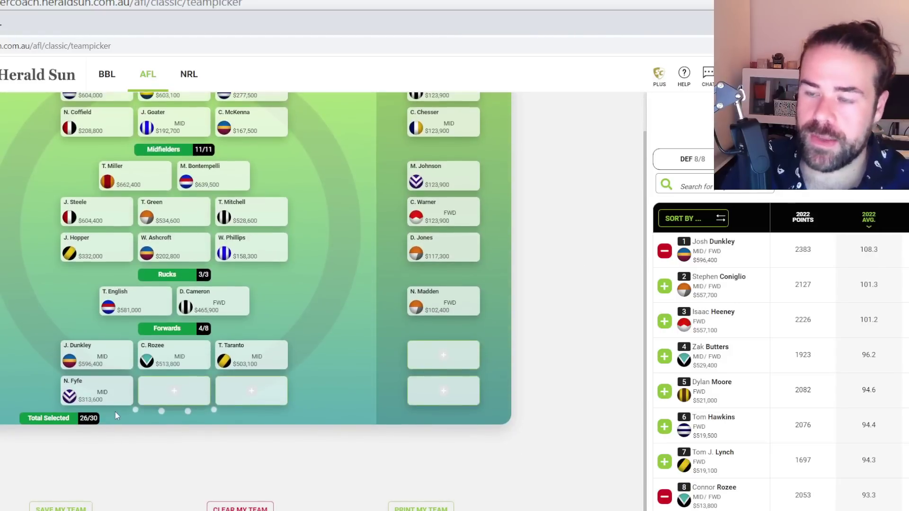
pyautogui.moveTo(91, 396)
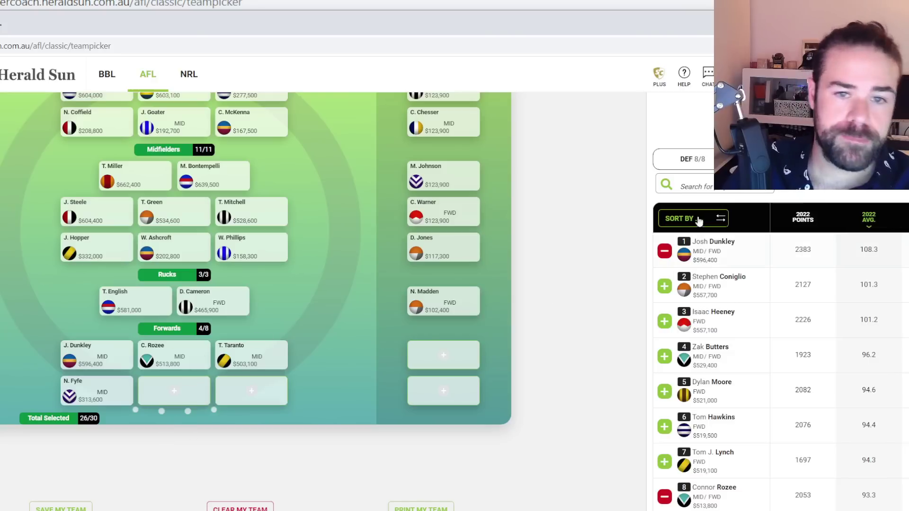
# Search for and add forwards T. McLean and J. Bruce to the squad
pyautogui.click(696, 185)
pyautogui.scroll(-20, 791, 364)
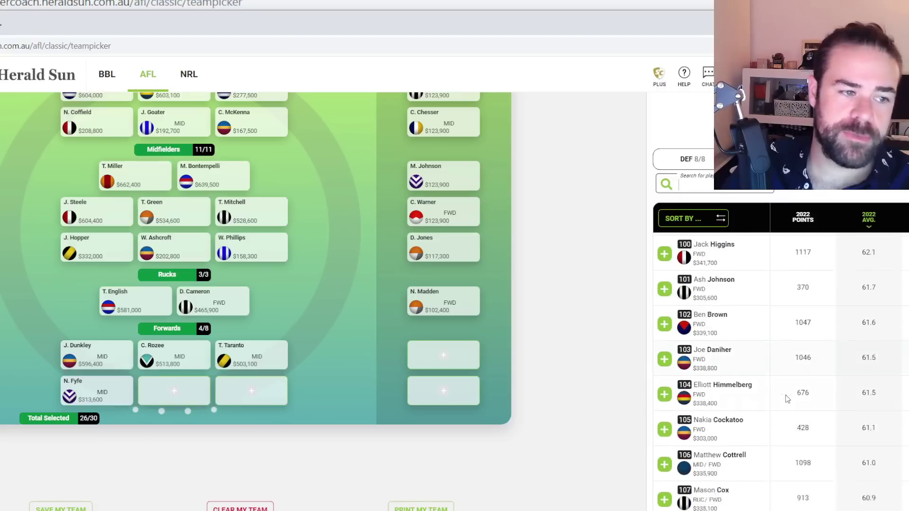
pyautogui.scroll(-20, 790, 377)
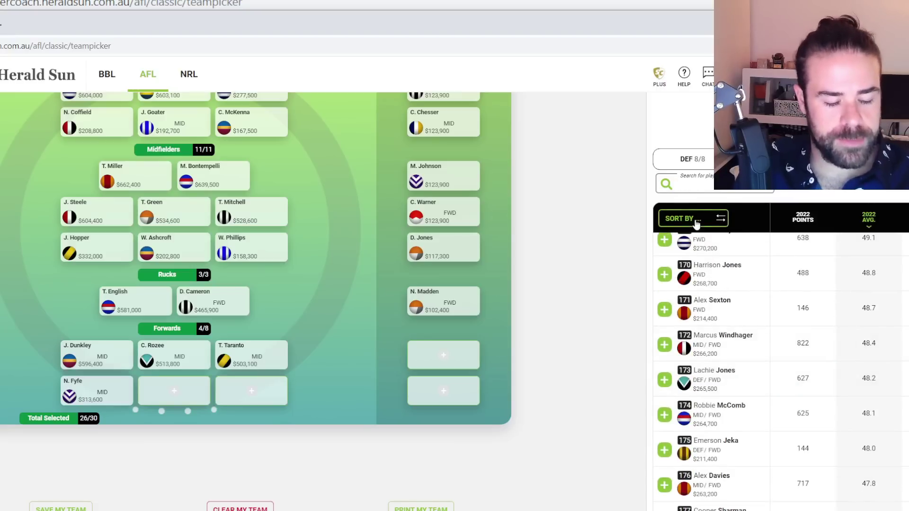
pyautogui.write('mclean')
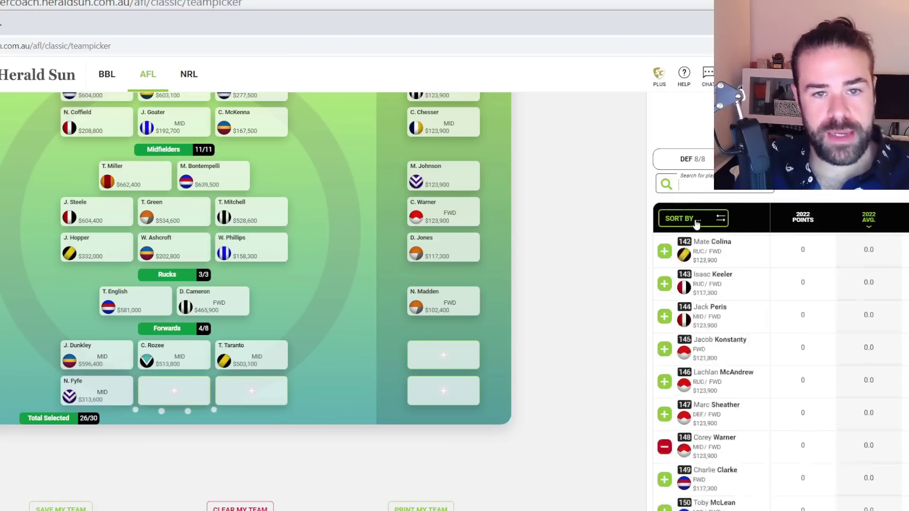
pyautogui.click(664, 286)
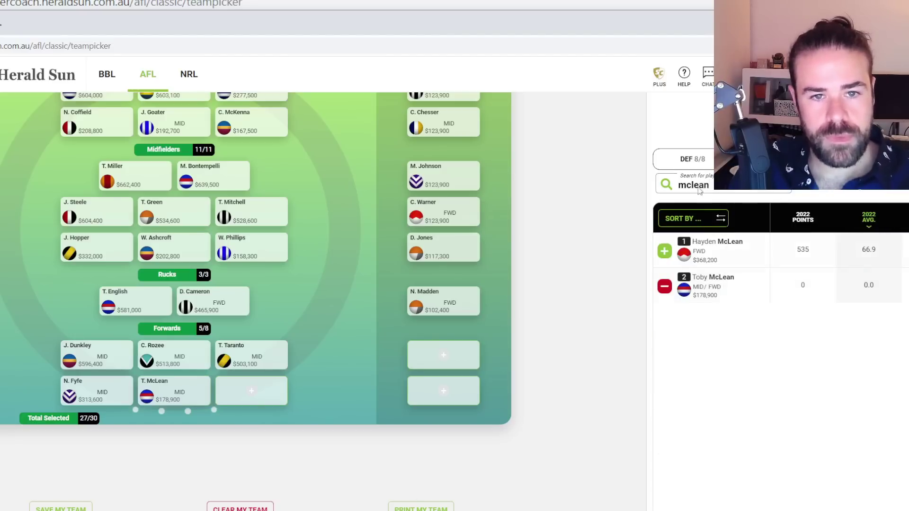
pyautogui.doubleClick(701, 185)
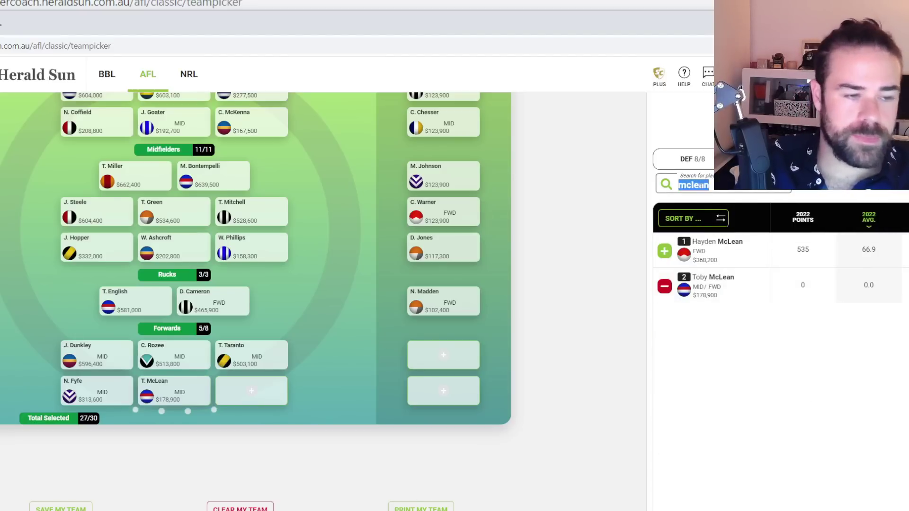
pyautogui.write('bruce')
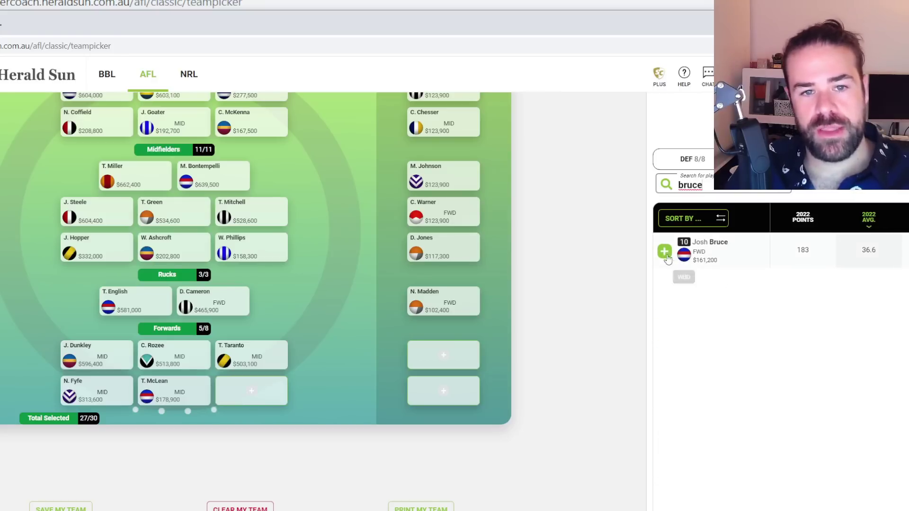
pyautogui.click(664, 252)
pyautogui.click(779, 189)
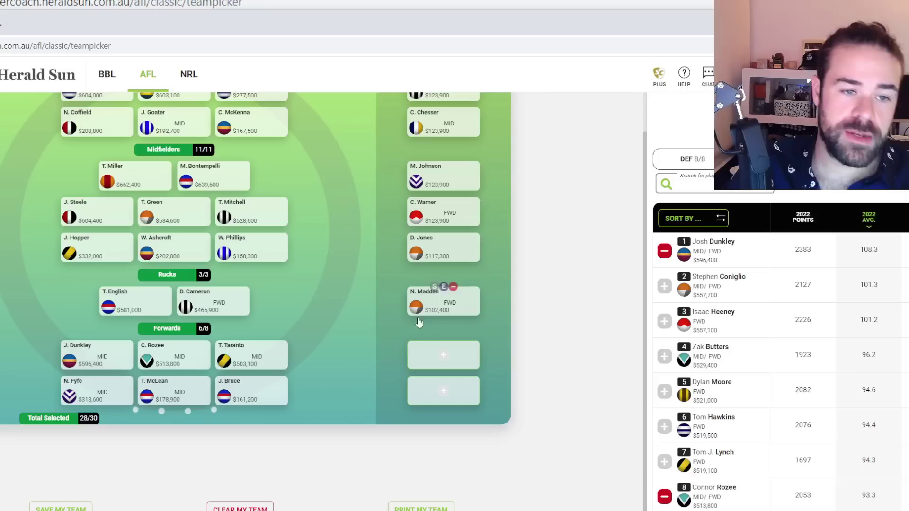
# Search for and add C. Stone and J. Richards, reaching 30/30 with $13,400 left
pyautogui.click(443, 356)
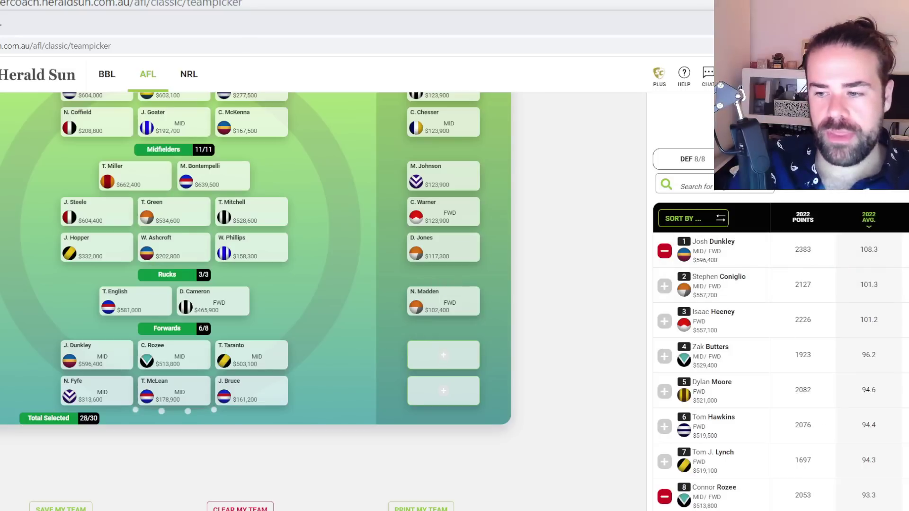
pyautogui.click(691, 186)
pyautogui.write('stone')
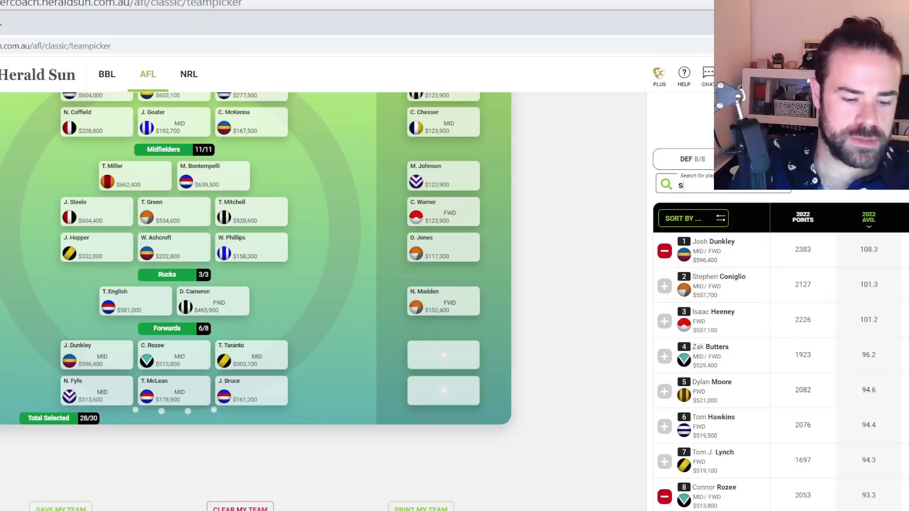
pyautogui.click(664, 251)
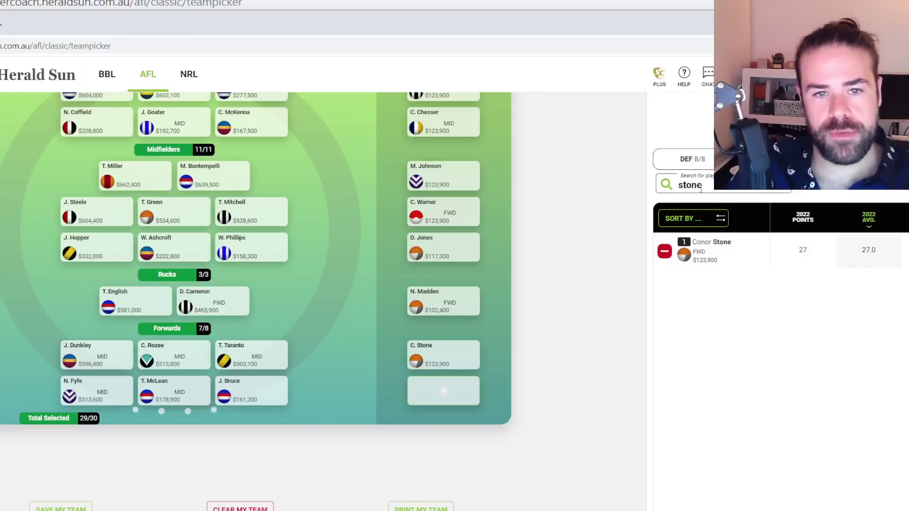
pyautogui.doubleClick(699, 186)
pyautogui.write('joe richa')
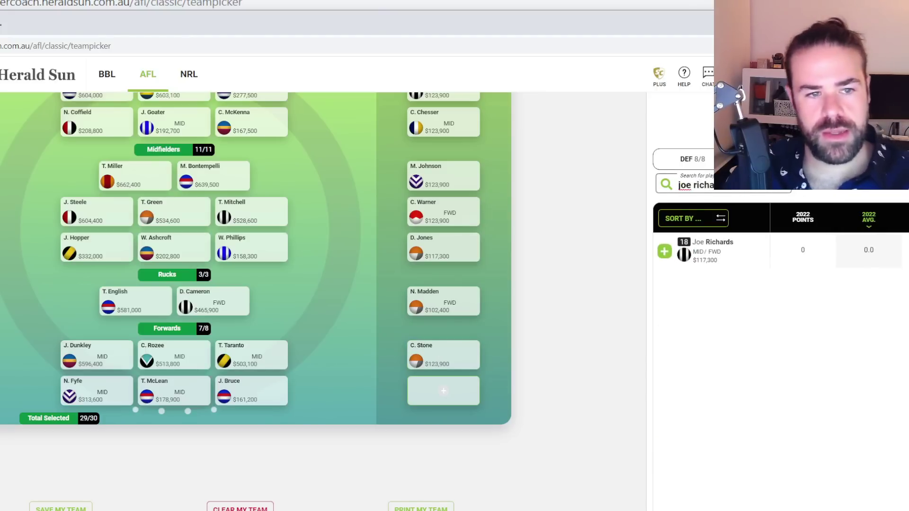
pyautogui.click(664, 251)
pyautogui.click(785, 188)
pyautogui.scroll(3, 554, 293)
pyautogui.click(530, 245)
pyautogui.middleClick(536, 248)
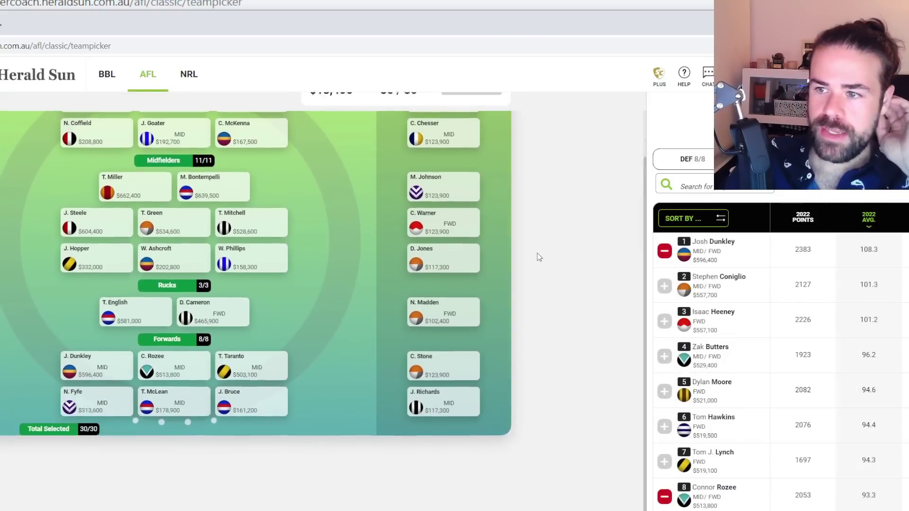
pyautogui.middleClick(538, 251)
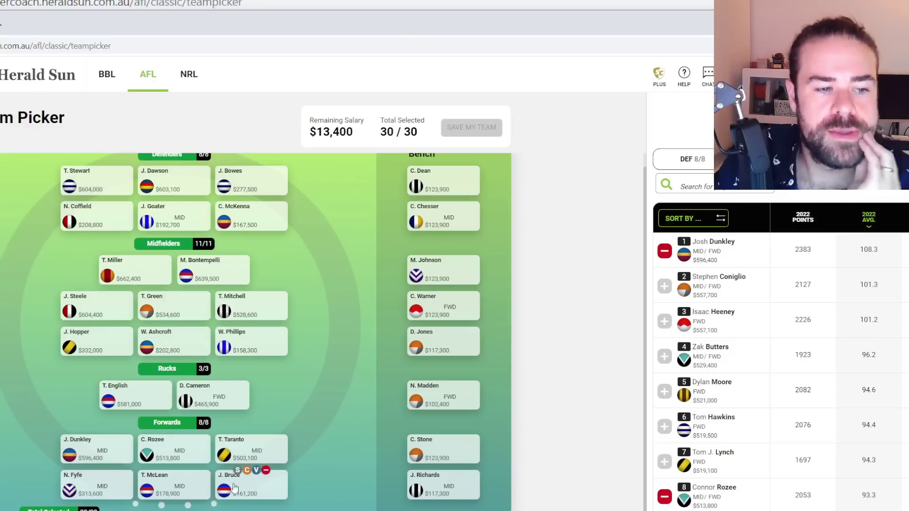
pyautogui.moveTo(105, 490)
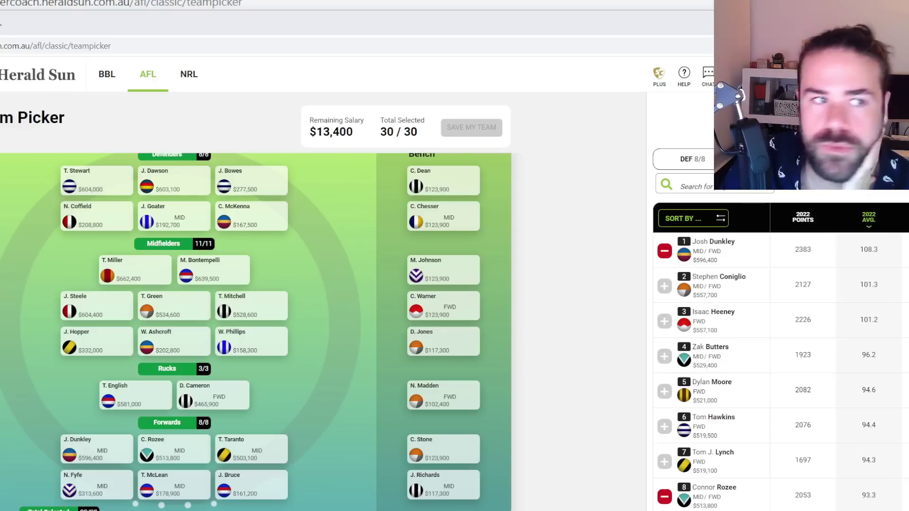
# On the Twitter thread, highlight tweet 2's popular-trio remark and tweet 3's cheap forward picks
pyautogui.click(100, 6)
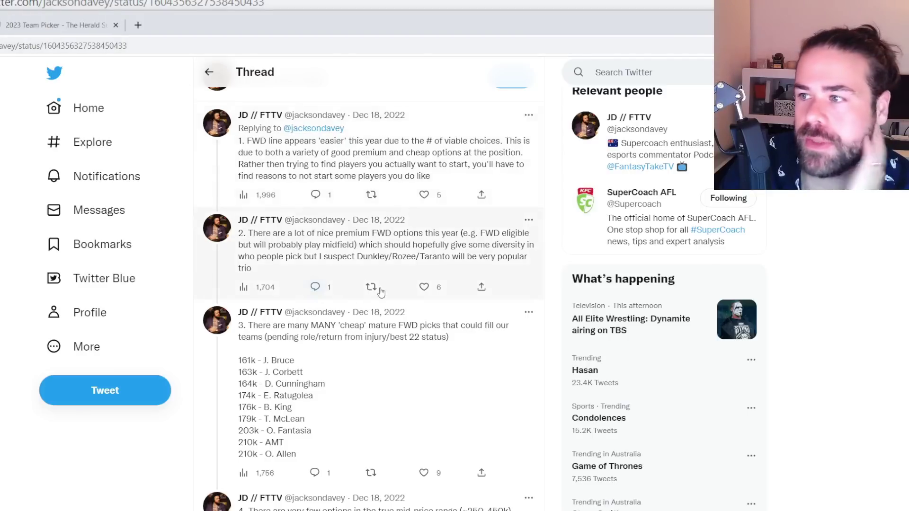
pyautogui.scroll(6, 408, 282)
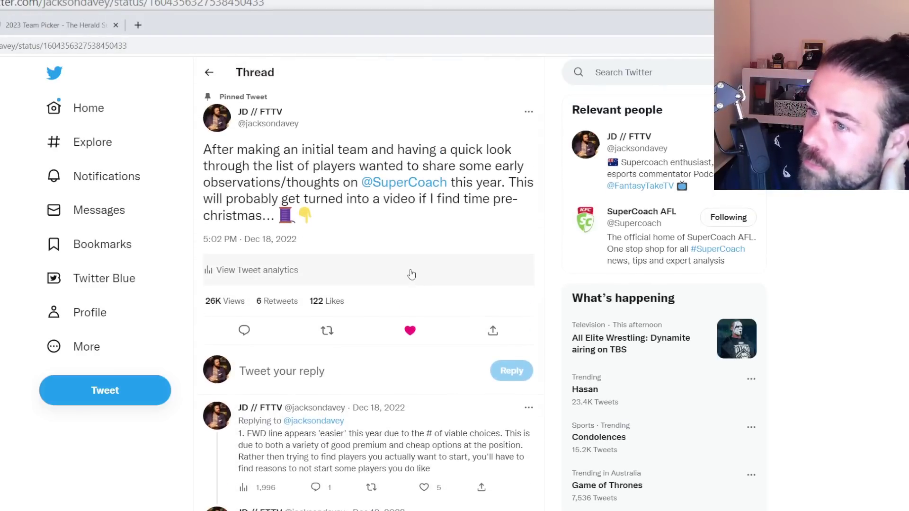
pyautogui.scroll(-6, 411, 274)
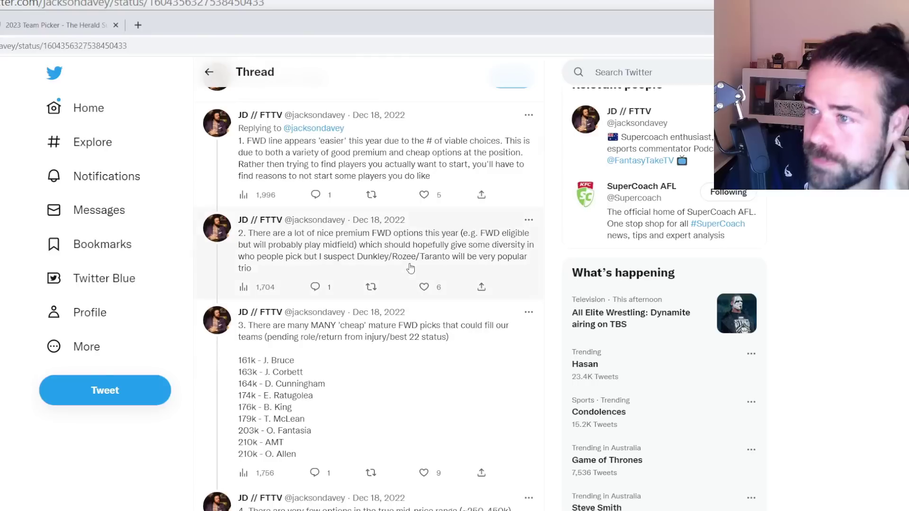
pyautogui.scroll(6, 407, 258)
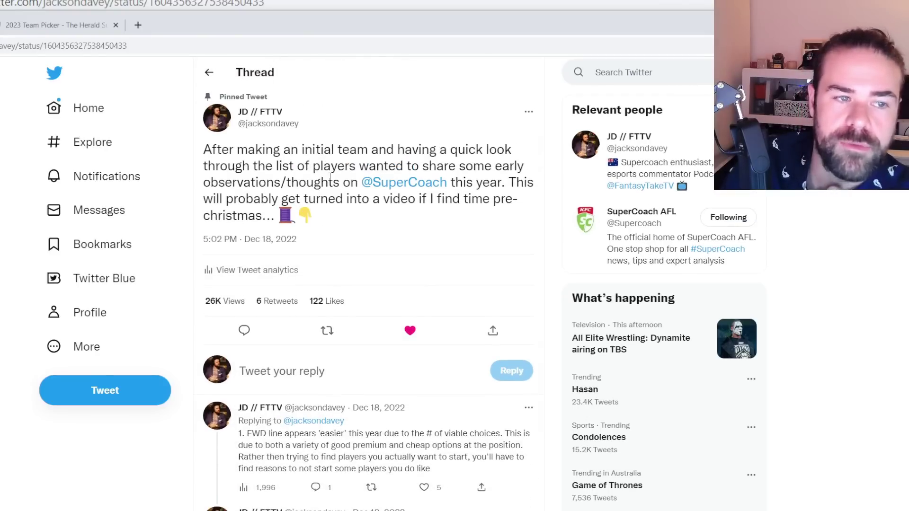
pyautogui.scroll(-6, 337, 178)
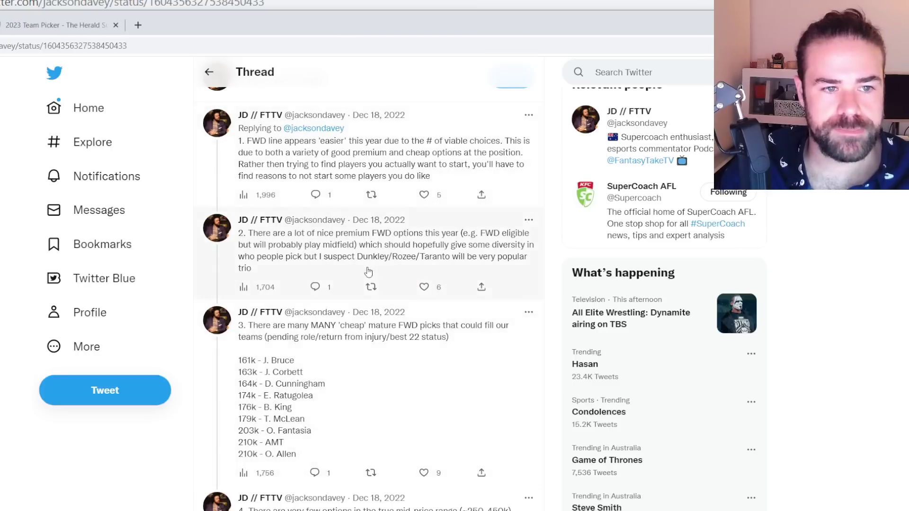
pyautogui.moveTo(365, 271); pyautogui.dragTo(323, 235)
pyautogui.scroll(-1, 397, 234)
pyautogui.moveTo(277, 280); pyautogui.dragTo(305, 396)
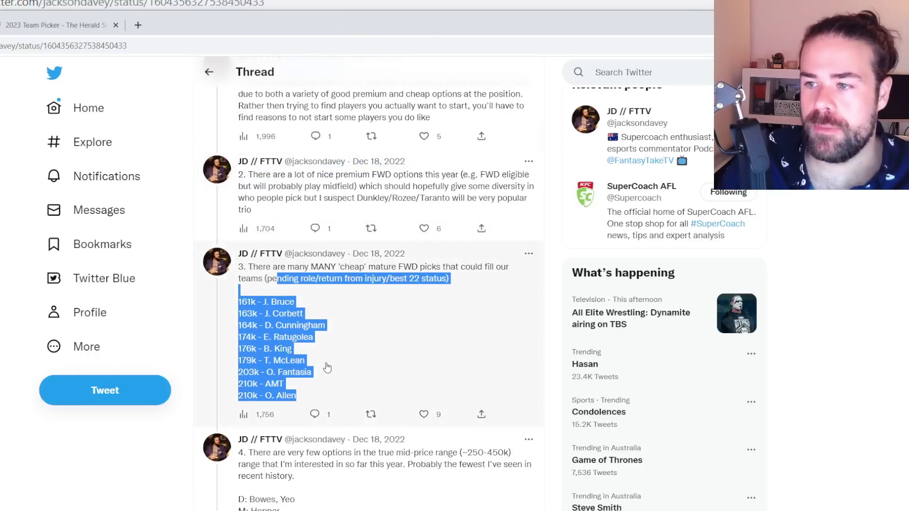
pyautogui.moveTo(296, 379); pyautogui.dragTo(309, 284)
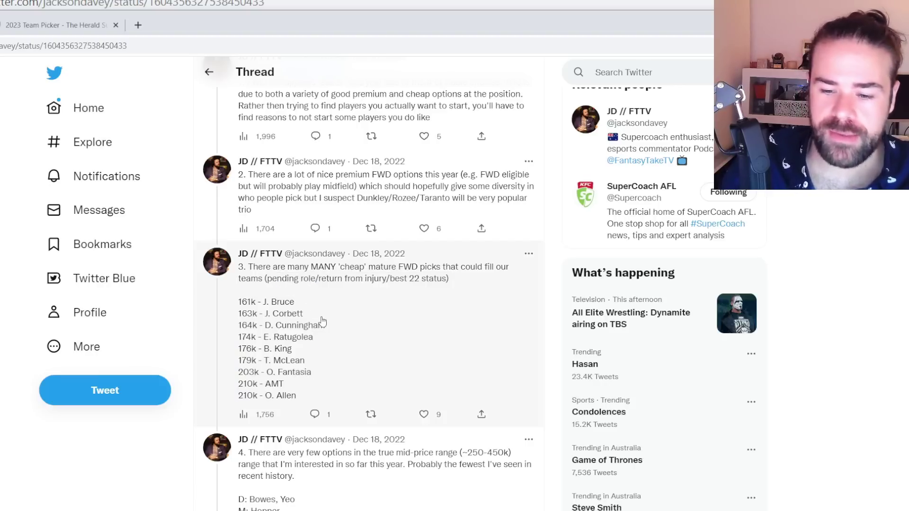
pyautogui.scroll(-3, 369, 315)
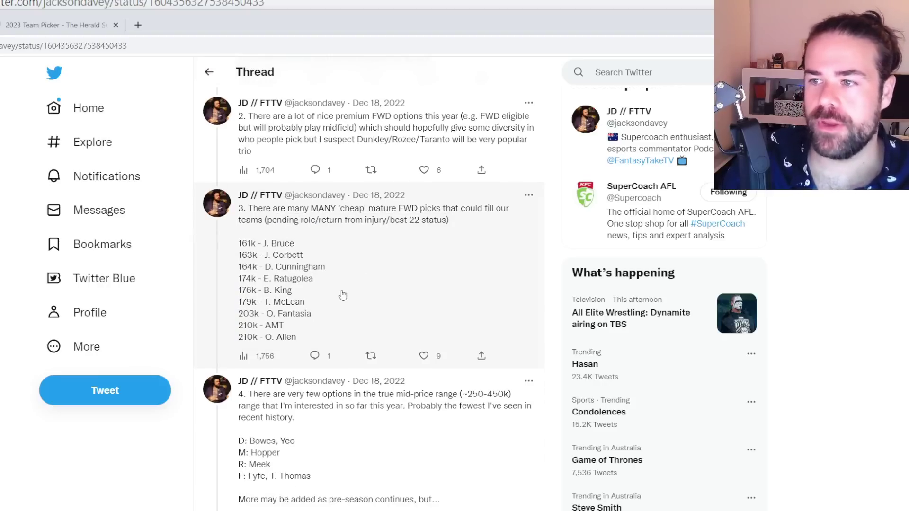
pyautogui.moveTo(277, 188); pyautogui.dragTo(310, 284)
# Open tweet 4 and read its 250–450k mid-price options like Bowes and Hopper
pyautogui.click(296, 384)
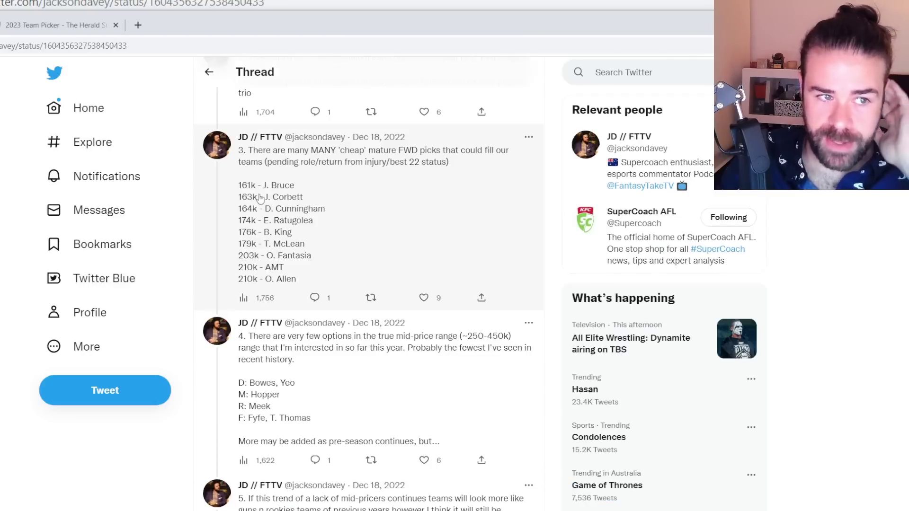
pyautogui.scroll(5, 340, 247)
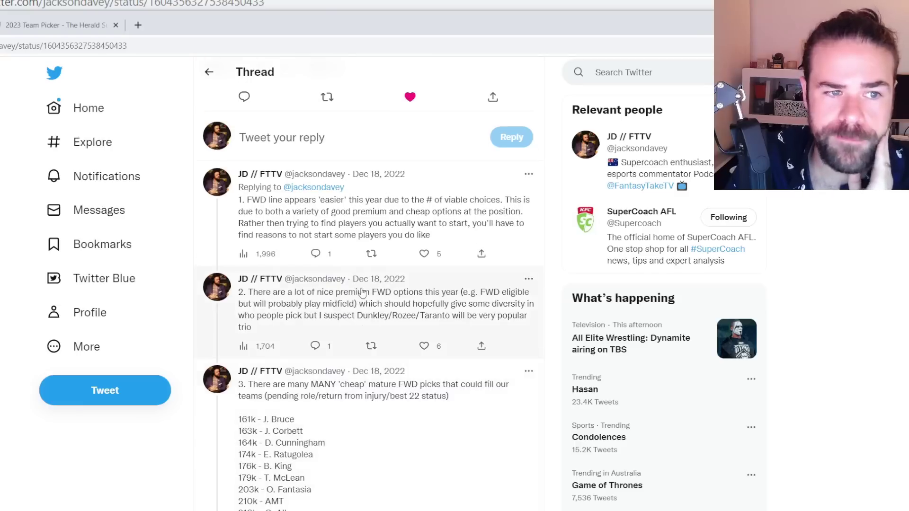
pyautogui.scroll(-6, 360, 265)
pyautogui.scroll(-2, 364, 258)
pyautogui.scroll(-1, 371, 248)
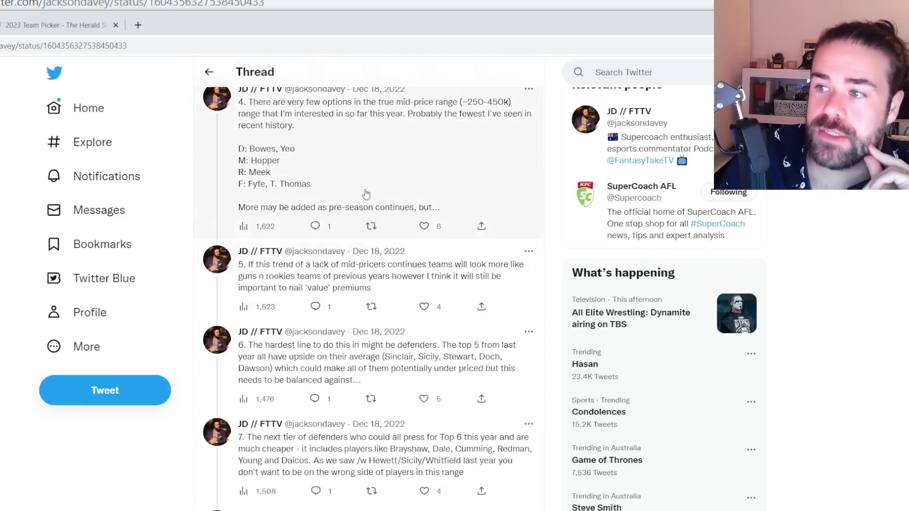
pyautogui.scroll(1, 366, 194)
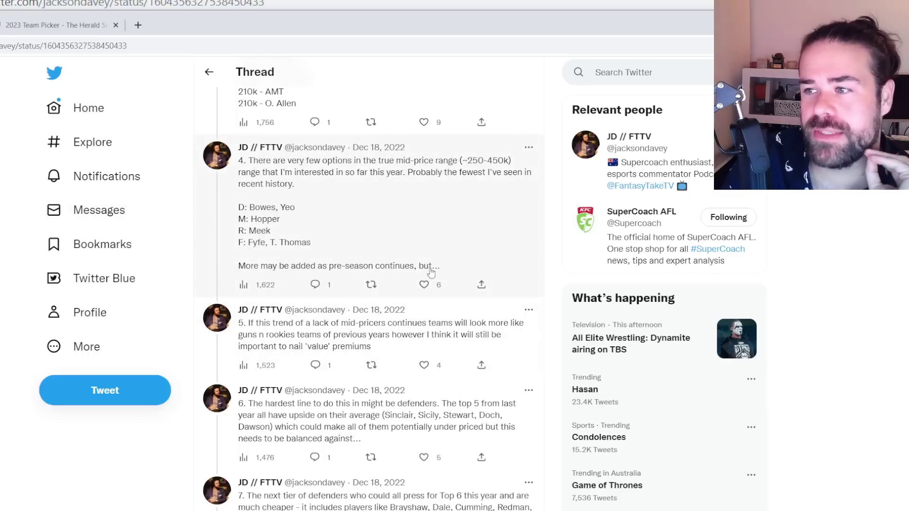
pyautogui.scroll(-2, 336, 222)
pyautogui.scroll(-1, 351, 203)
pyautogui.scroll(3, 353, 203)
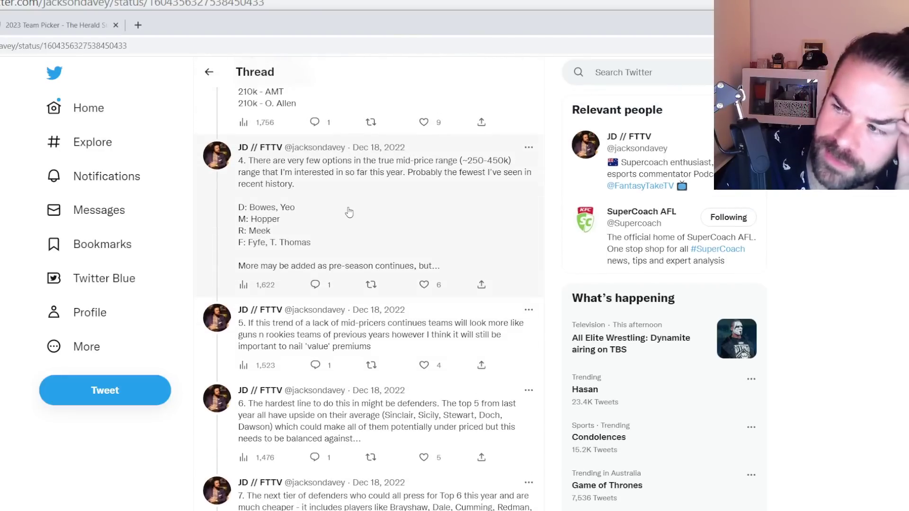
pyautogui.scroll(-1, 349, 212)
pyautogui.scroll(1, 349, 214)
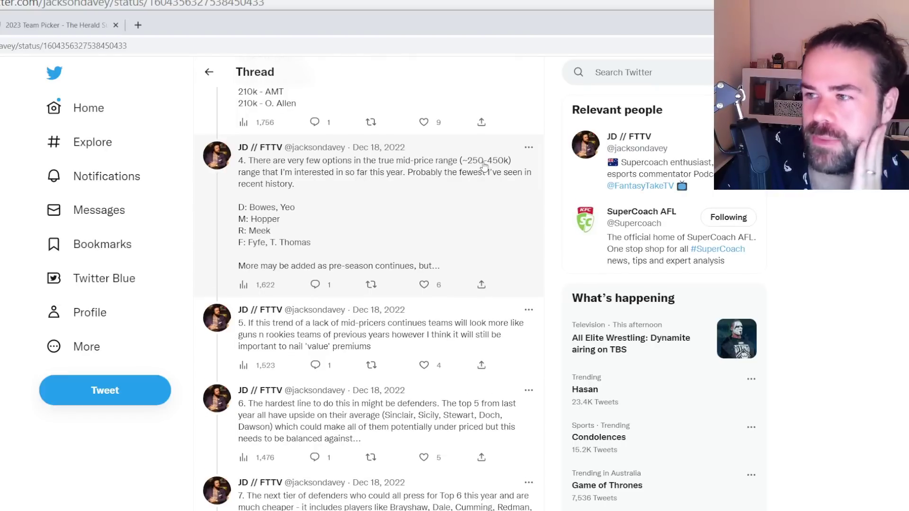
pyautogui.scroll(-3, 484, 167)
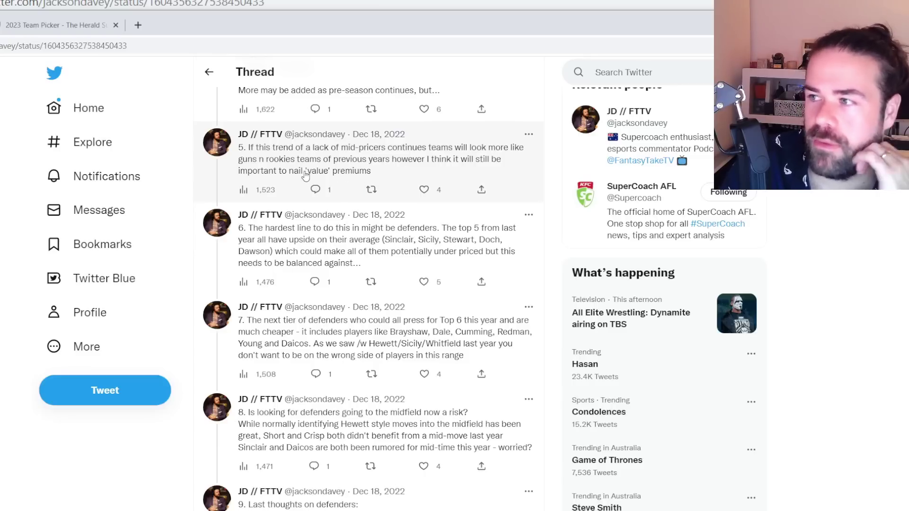
pyautogui.scroll(-2, 304, 175)
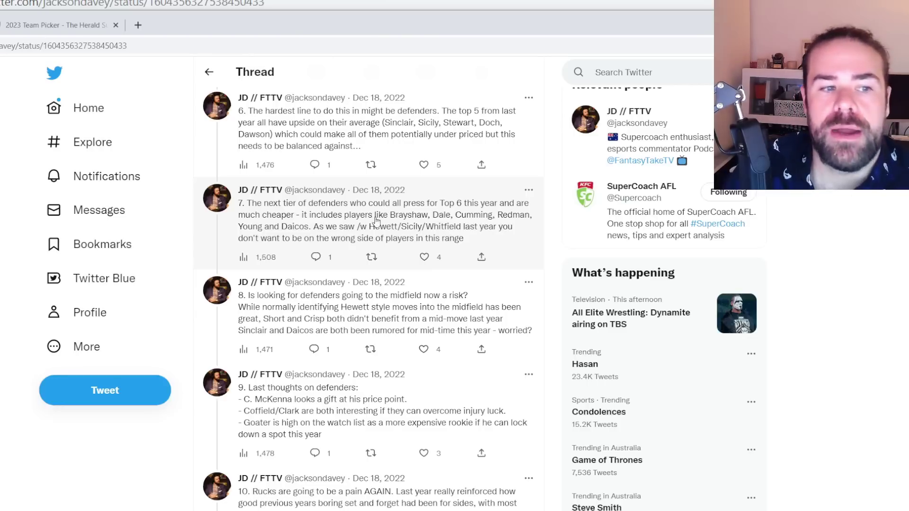
pyautogui.scroll(-1, 336, 286)
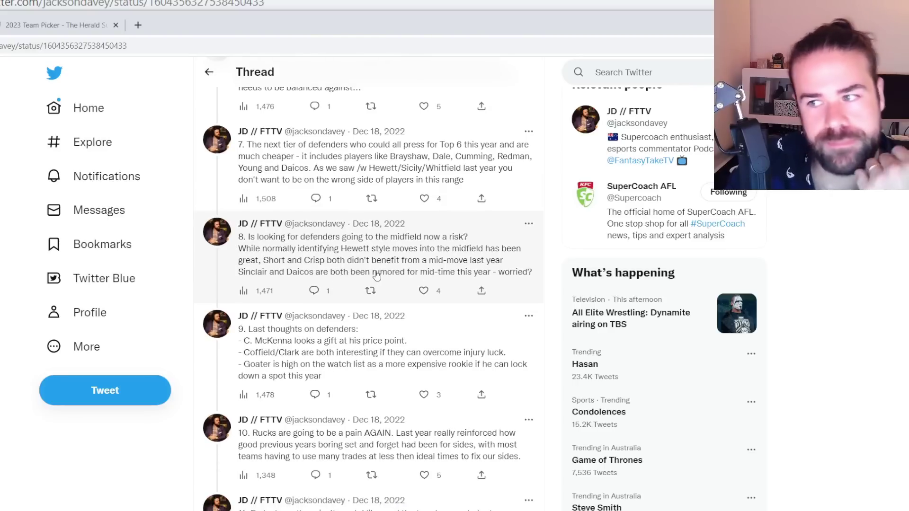
pyautogui.scroll(-1, 393, 273)
pyautogui.moveTo(299, 190); pyautogui.dragTo(401, 191)
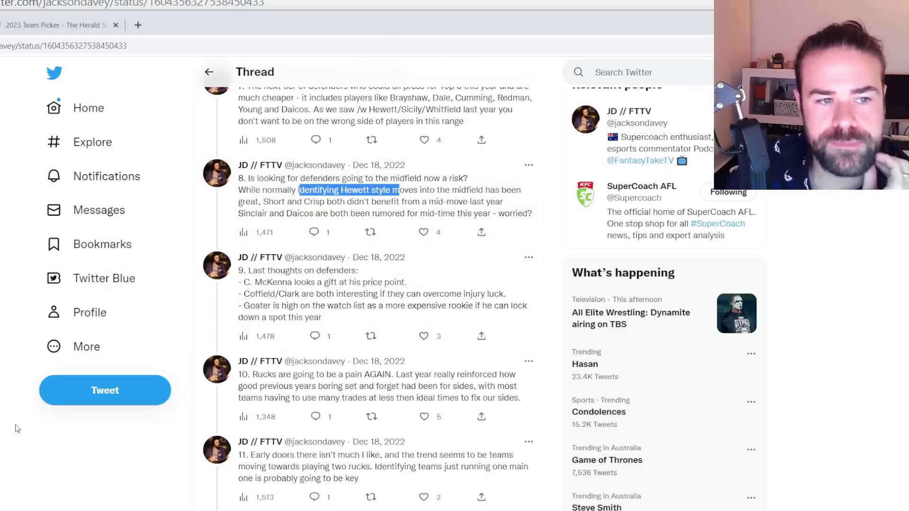
pyautogui.scroll(-2, 277, 171)
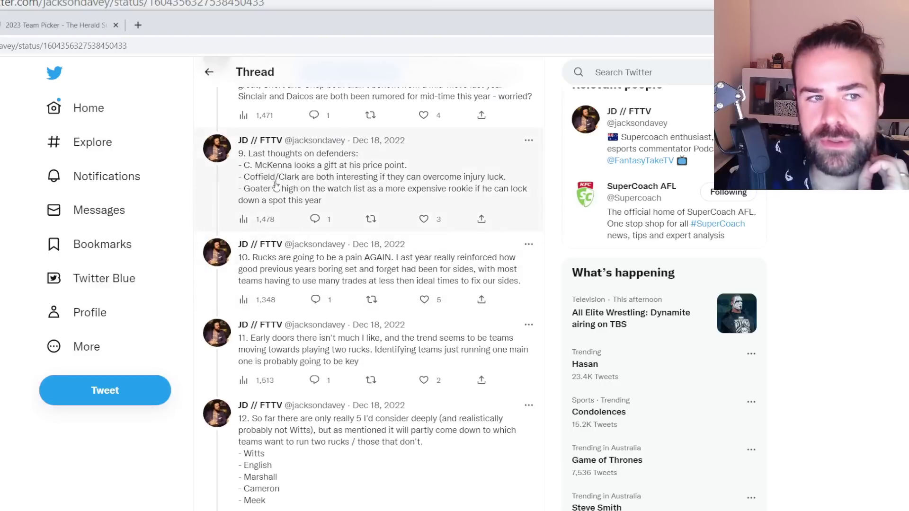
pyautogui.moveTo(263, 178); pyautogui.dragTo(330, 178)
pyautogui.scroll(5, 282, 192)
pyautogui.scroll(5, 293, 199)
pyautogui.scroll(-10, 280, 216)
pyautogui.scroll(2, 280, 215)
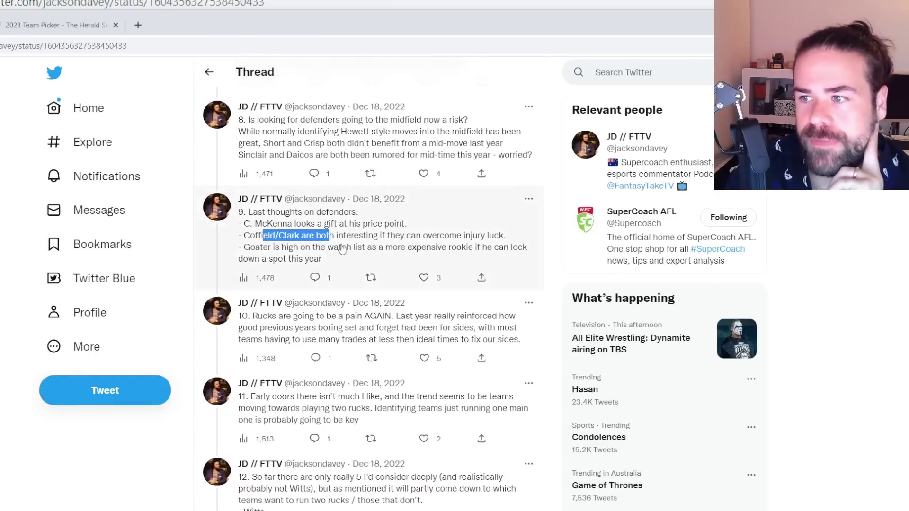
pyautogui.moveTo(313, 247); pyautogui.dragTo(407, 246)
pyautogui.scroll(-3, 402, 237)
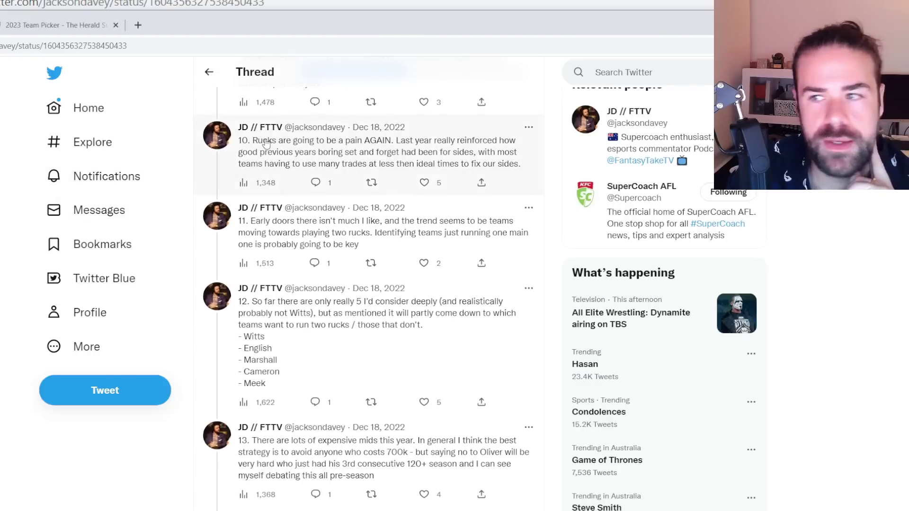
pyautogui.scroll(1, 308, 149)
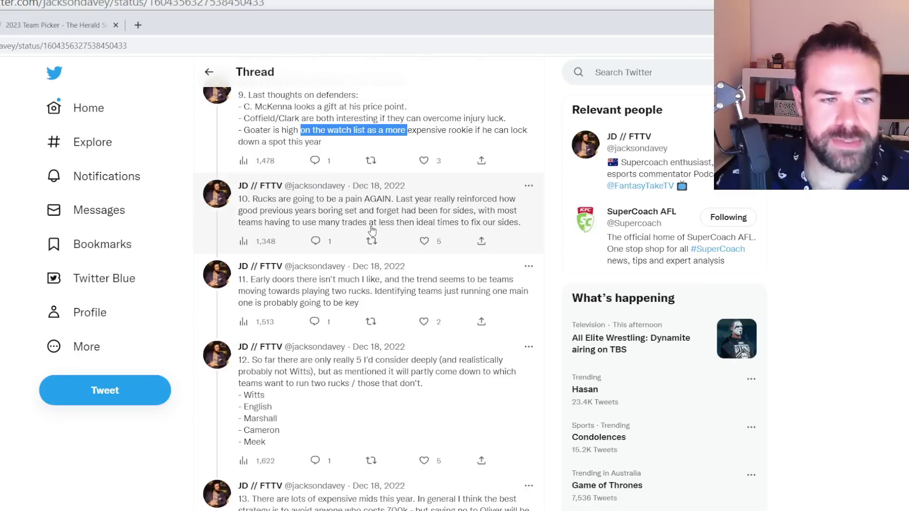
# Highlight tweet 11's two-ruck teams point and tweet 13's note on expensive mids and Oliver
pyautogui.scroll(-2, 474, 216)
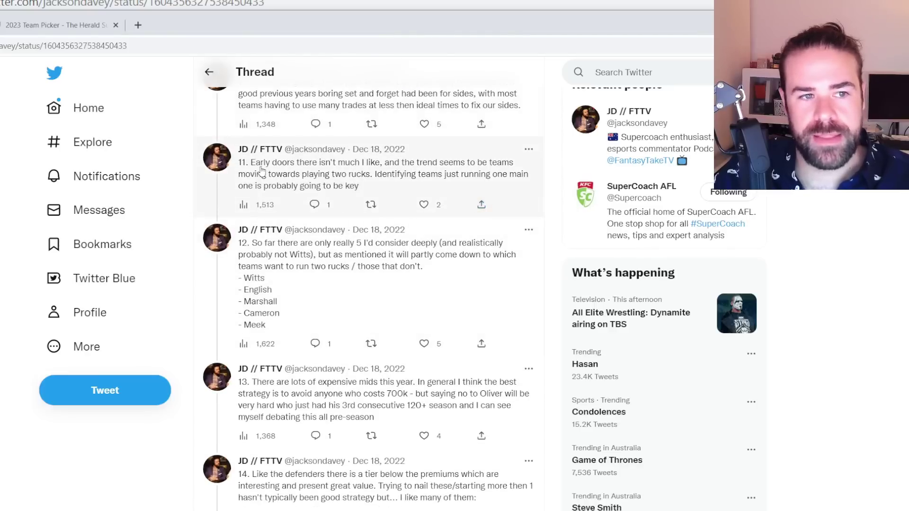
pyautogui.scroll(-1, 315, 171)
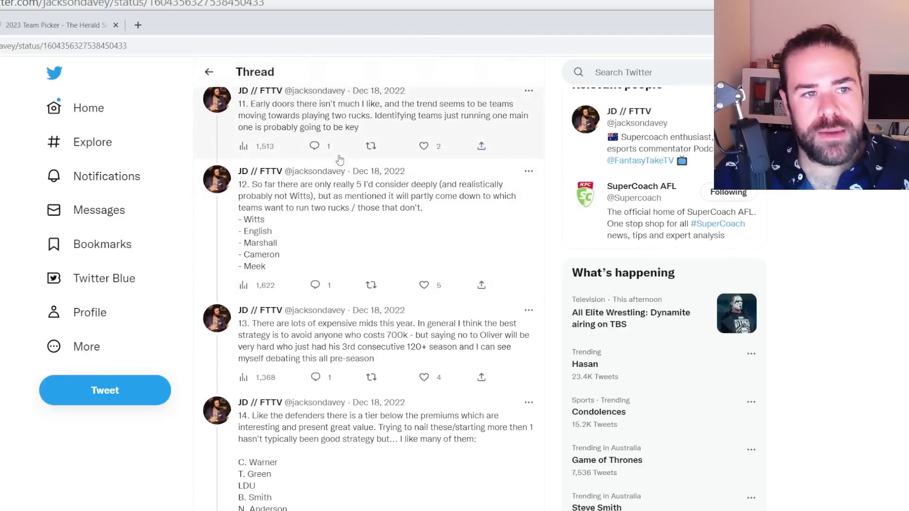
pyautogui.moveTo(283, 115); pyautogui.dragTo(403, 137)
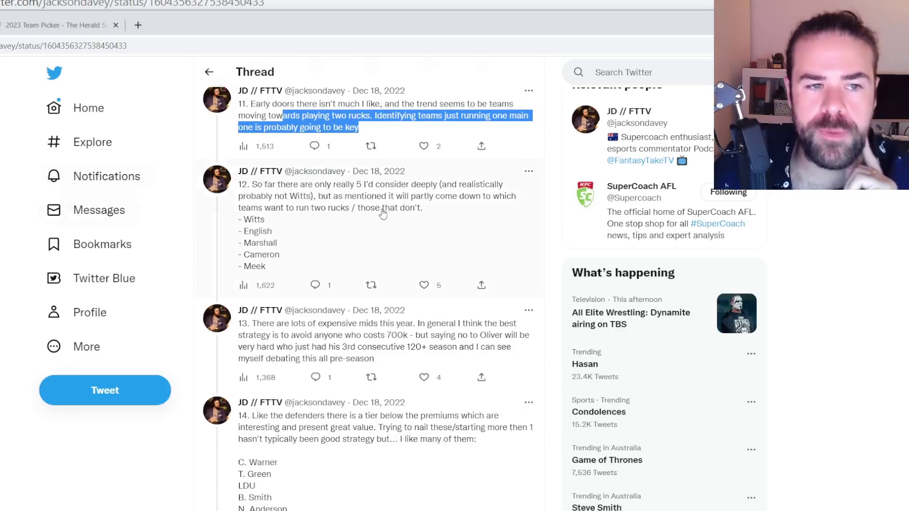
pyautogui.scroll(-3, 412, 245)
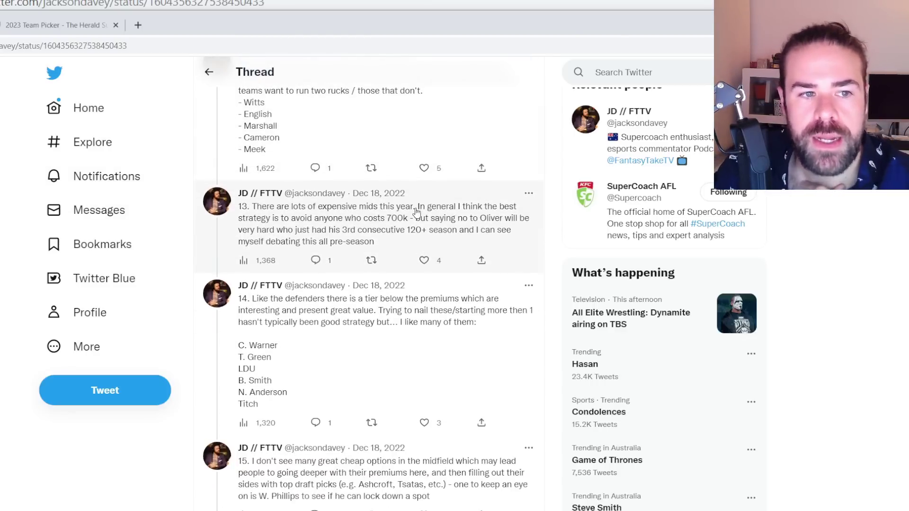
pyautogui.scroll(-1, 416, 210)
pyautogui.moveTo(275, 150); pyautogui.dragTo(453, 173)
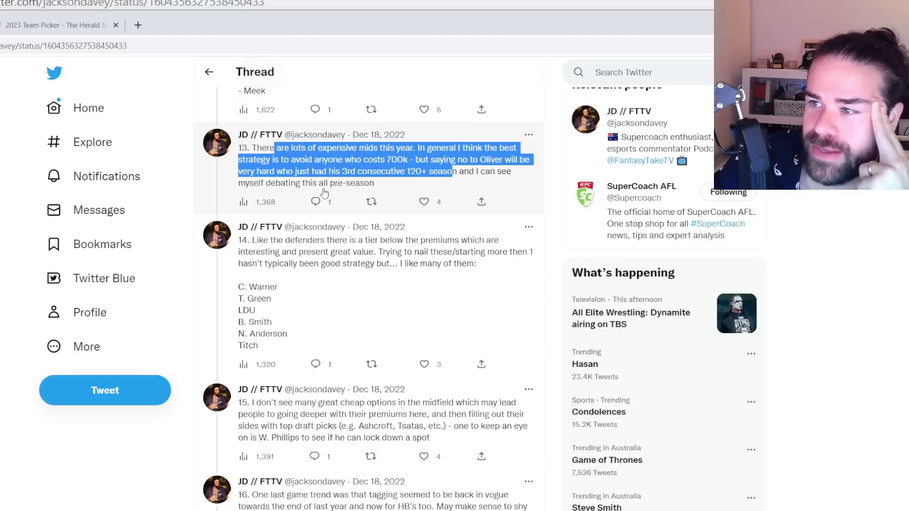
# Highlight tweet 14's value-player list and tweet 15's note on cheap midfield options
pyautogui.scroll(-1, 331, 190)
pyautogui.scroll(-1, 344, 181)
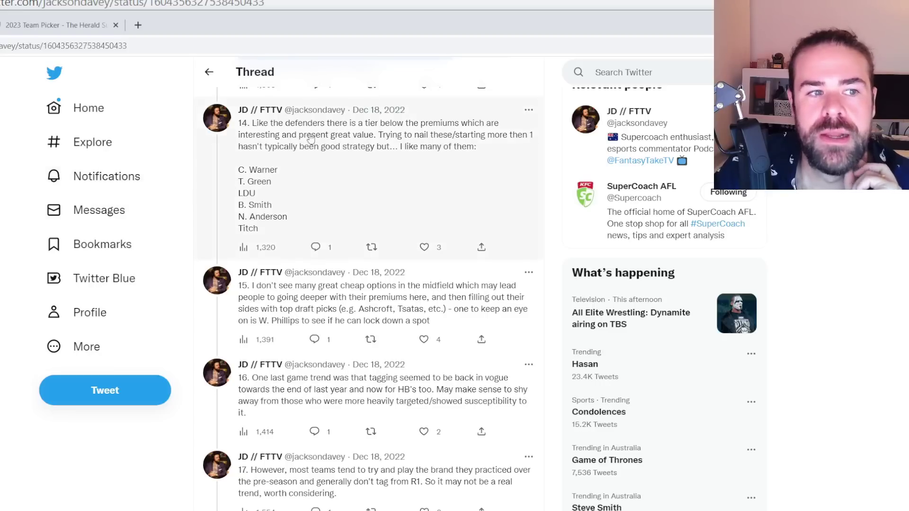
pyautogui.moveTo(277, 147); pyautogui.dragTo(290, 217)
pyautogui.scroll(-1, 368, 237)
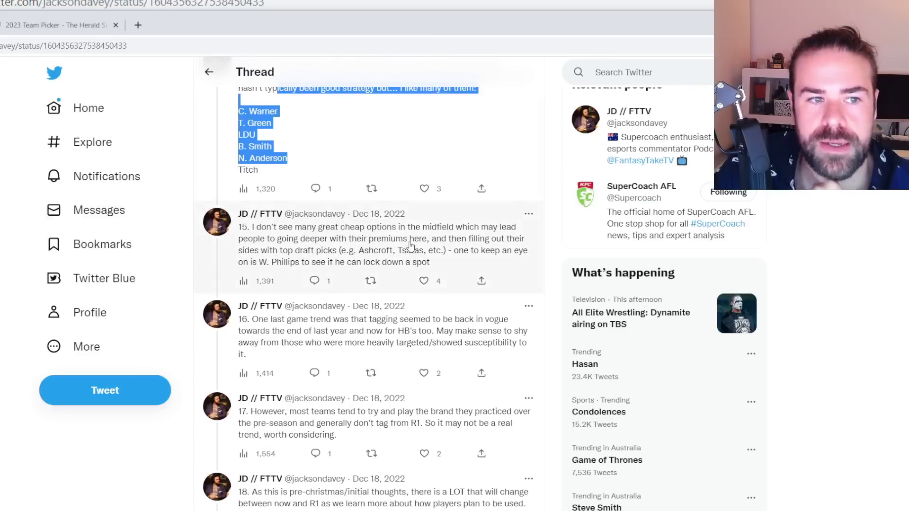
pyautogui.moveTo(278, 228); pyautogui.dragTo(430, 263)
# Review the 2023 Team Picker squad: defenders 8/8, midfielders 11/11, rucks 3/3, forwards 8/8, $13,400 left
pyautogui.click(40, 28)
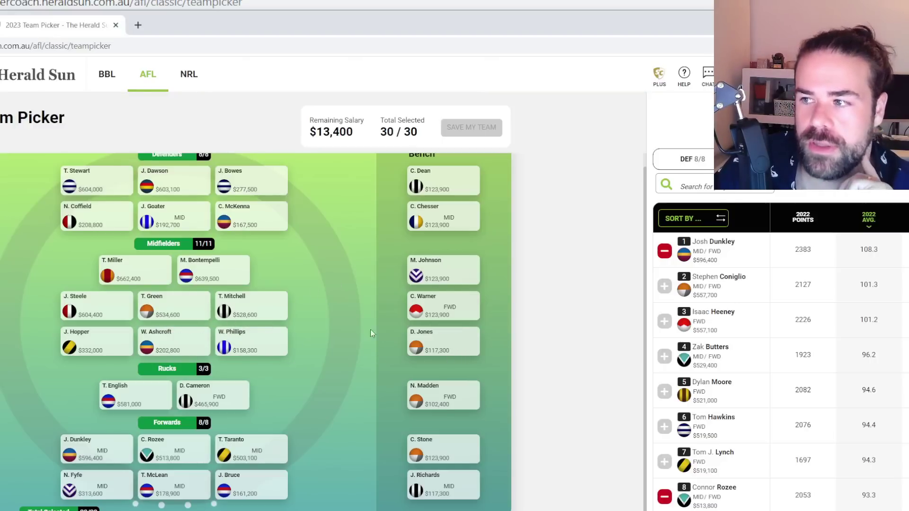
pyautogui.scroll(-3, 360, 303)
pyautogui.scroll(3, 612, 316)
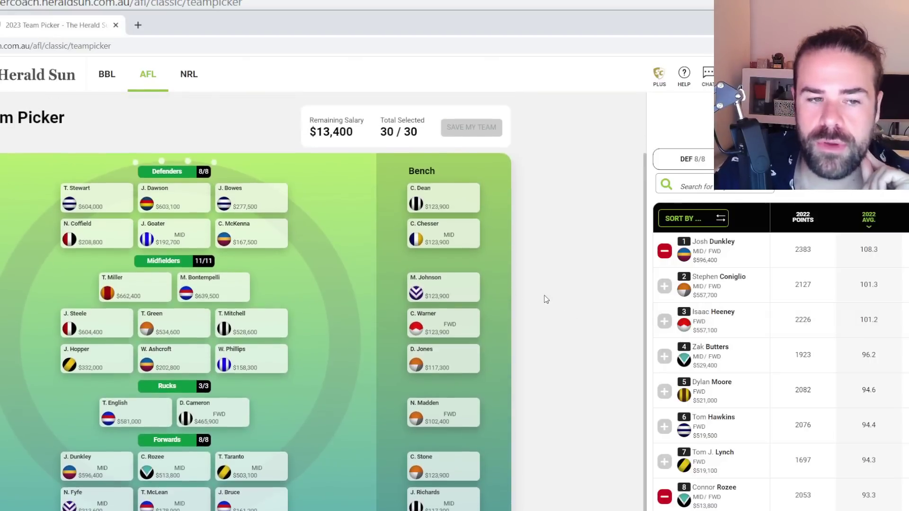
pyautogui.scroll(-5, 833, 323)
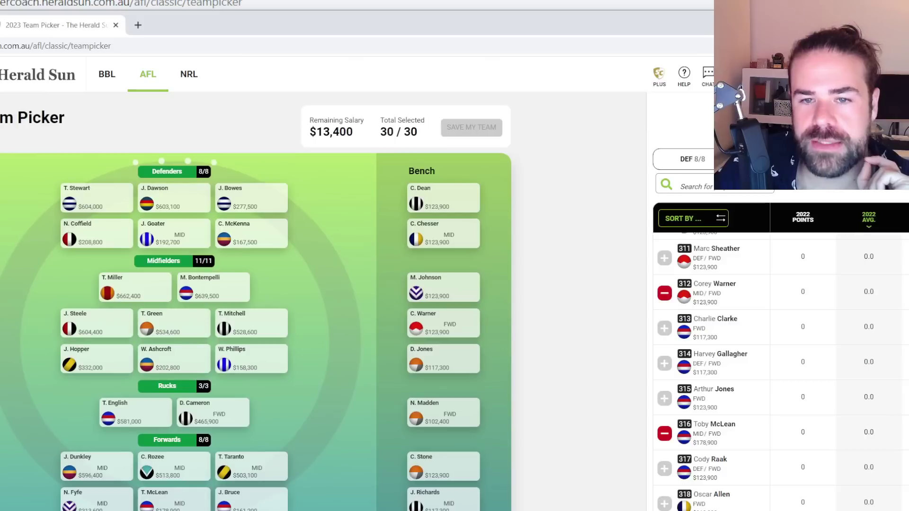
pyautogui.scroll(10, 847, 321)
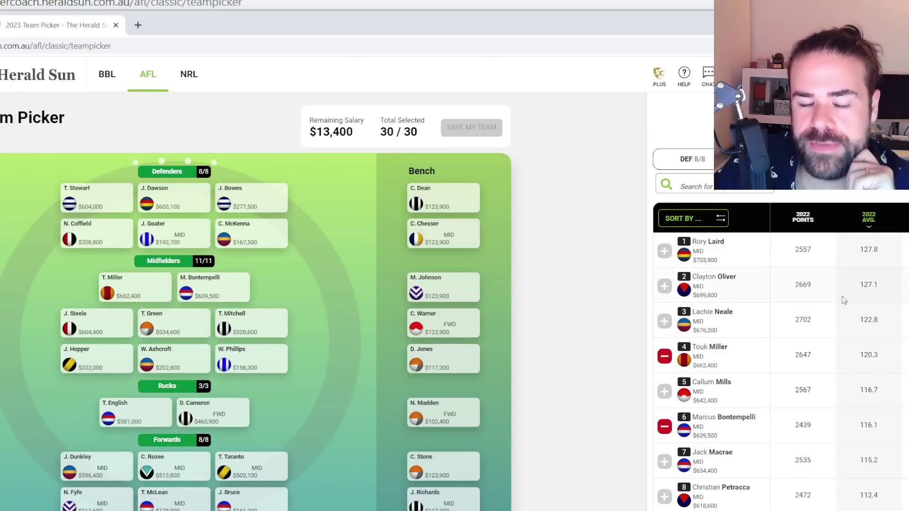
pyautogui.scroll(-5, 851, 318)
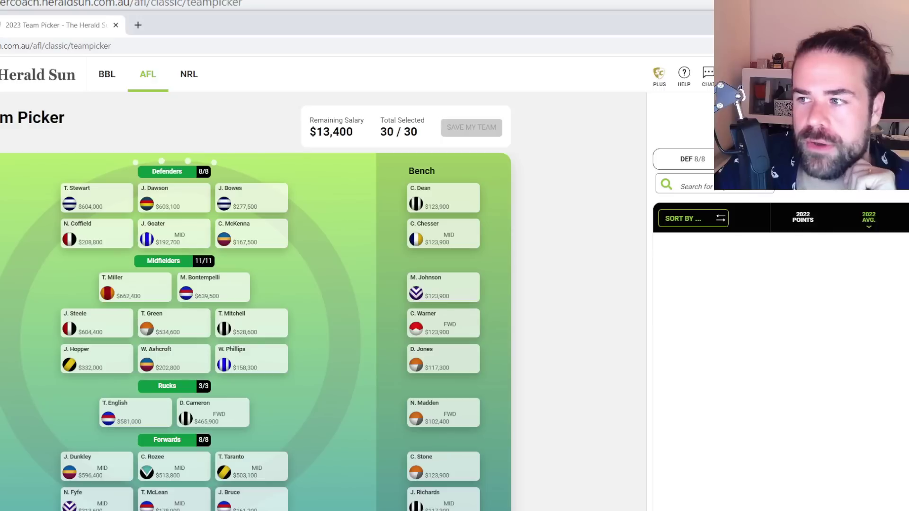
pyautogui.scroll(8, 812, 491)
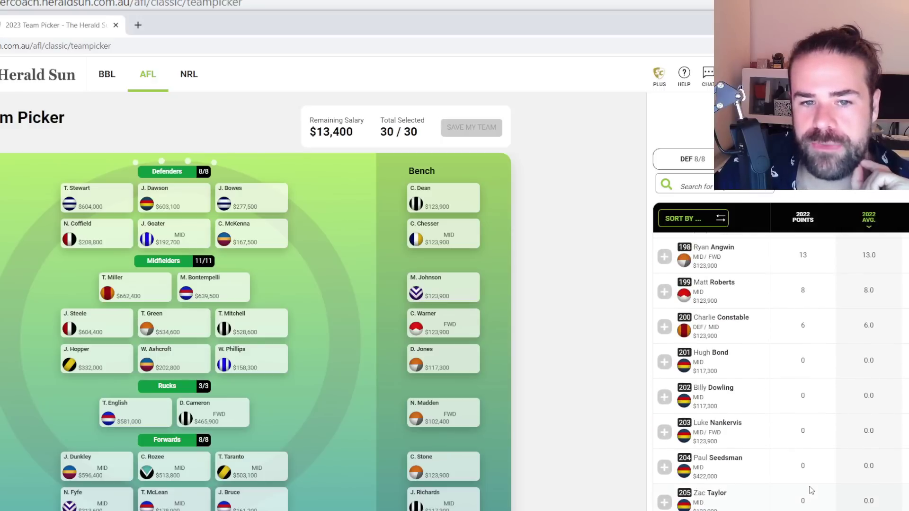
pyautogui.scroll(10, 811, 490)
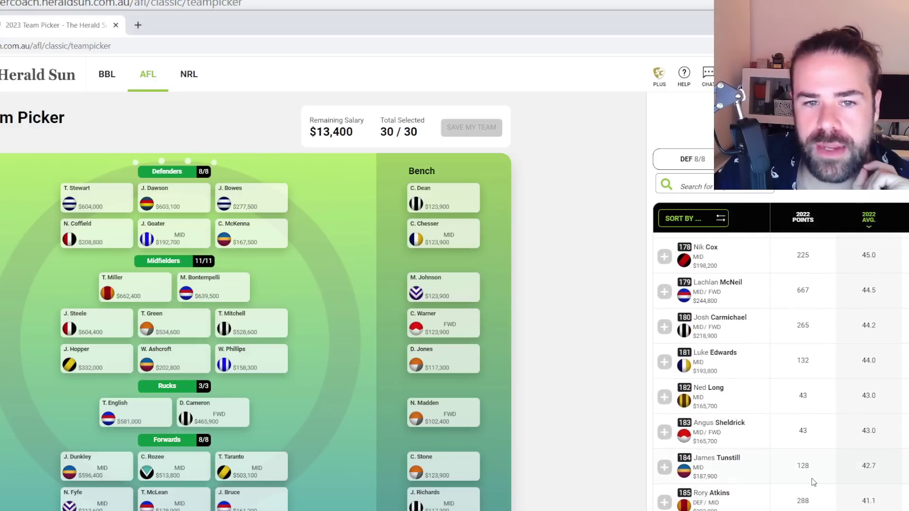
pyautogui.scroll(-20, 813, 482)
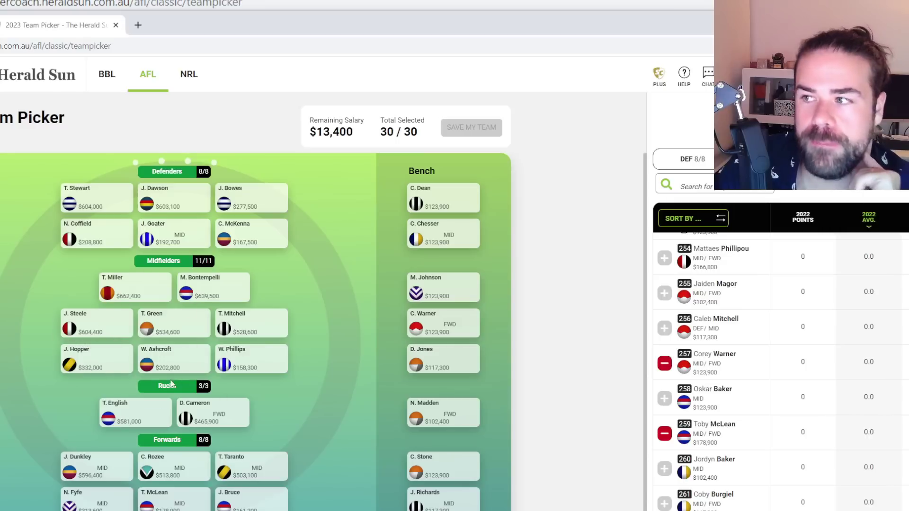
pyautogui.moveTo(231, 366)
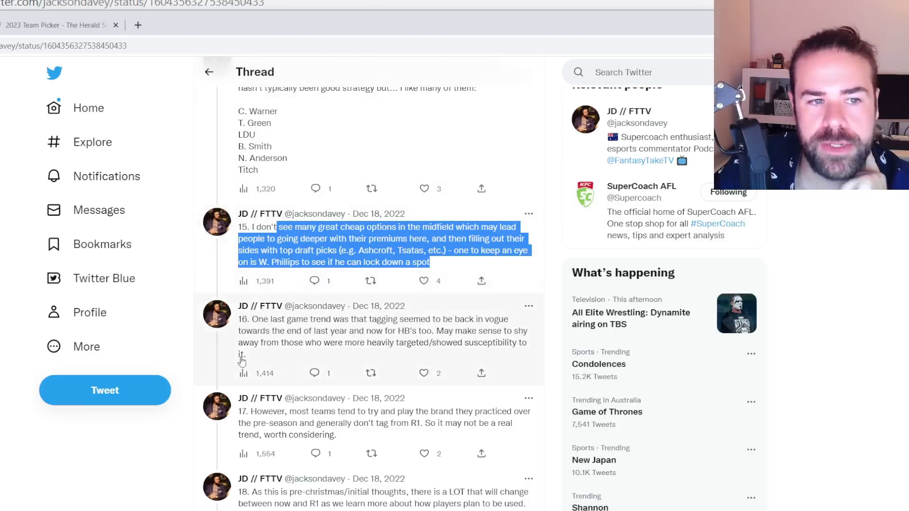
# Scroll the observations thread down to final tweet 18, then back up toward the opening tweet
pyautogui.scroll(-3, 262, 344)
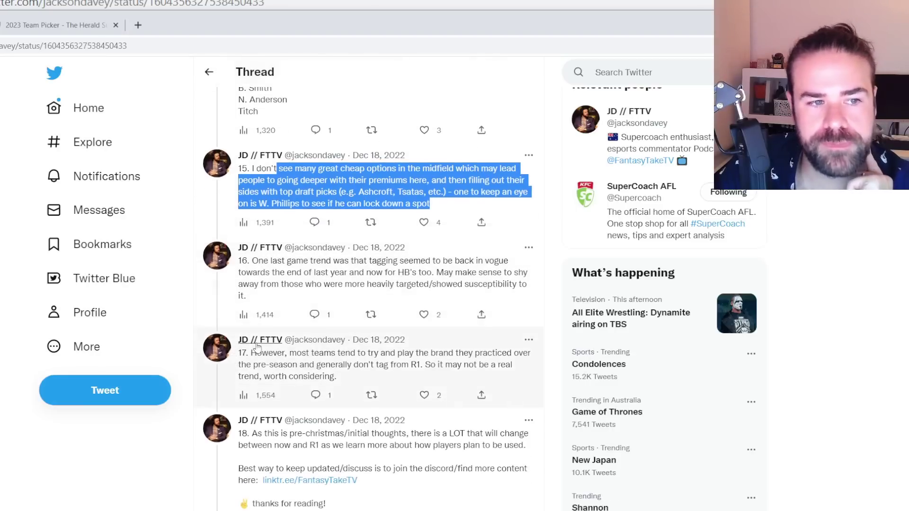
pyautogui.scroll(-1, 263, 345)
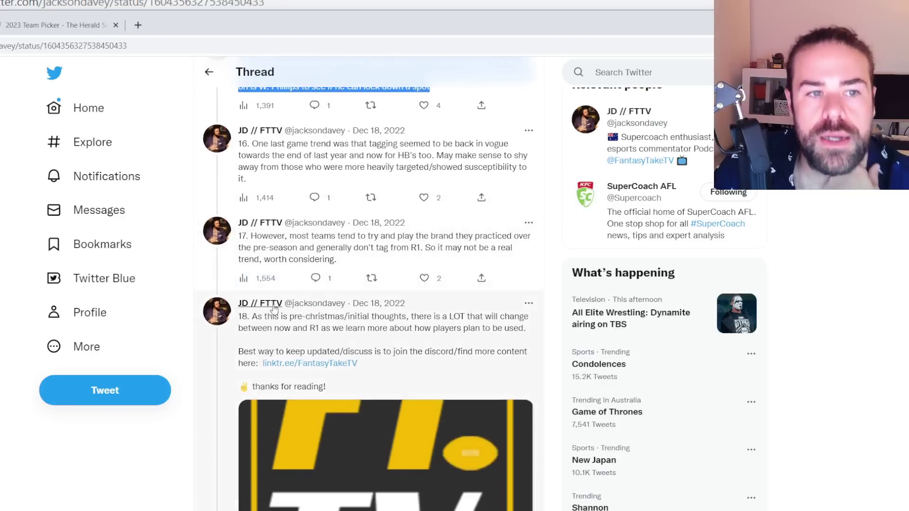
pyautogui.moveTo(274, 307)
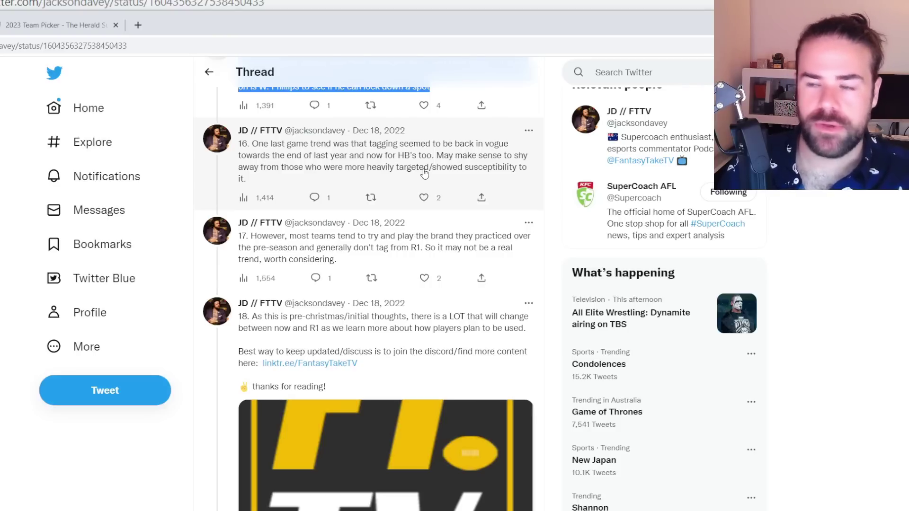
pyautogui.scroll(-7, 406, 314)
pyautogui.scroll(8, 406, 315)
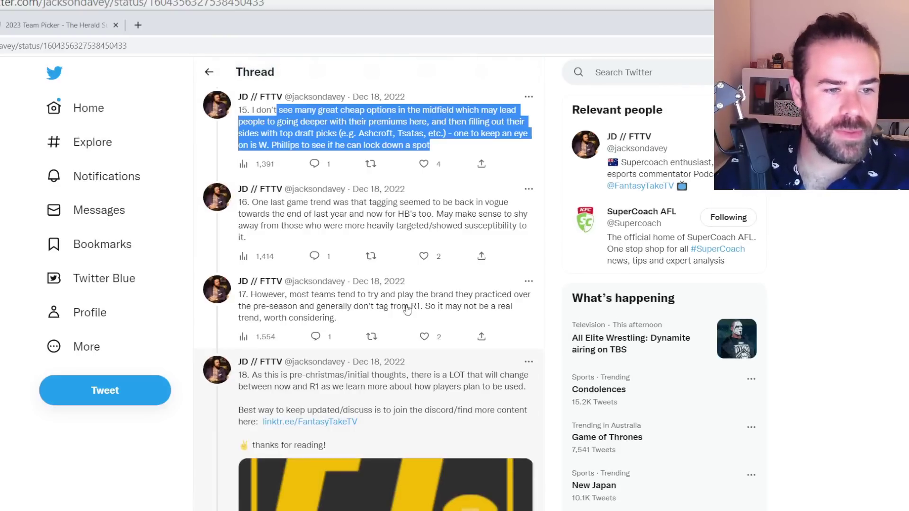
pyautogui.scroll(-2, 445, 320)
pyautogui.scroll(20, 446, 320)
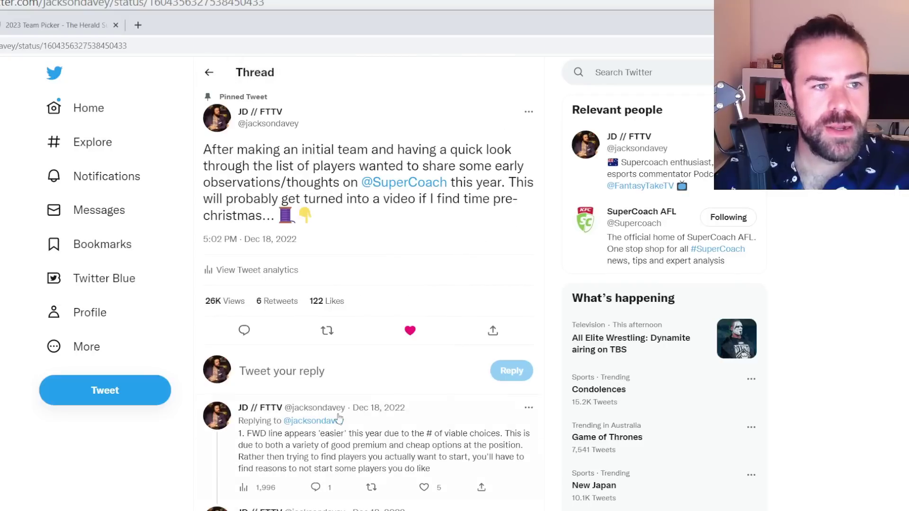
pyautogui.moveTo(314, 149); pyautogui.dragTo(418, 183)
pyautogui.scroll(-15, 347, 235)
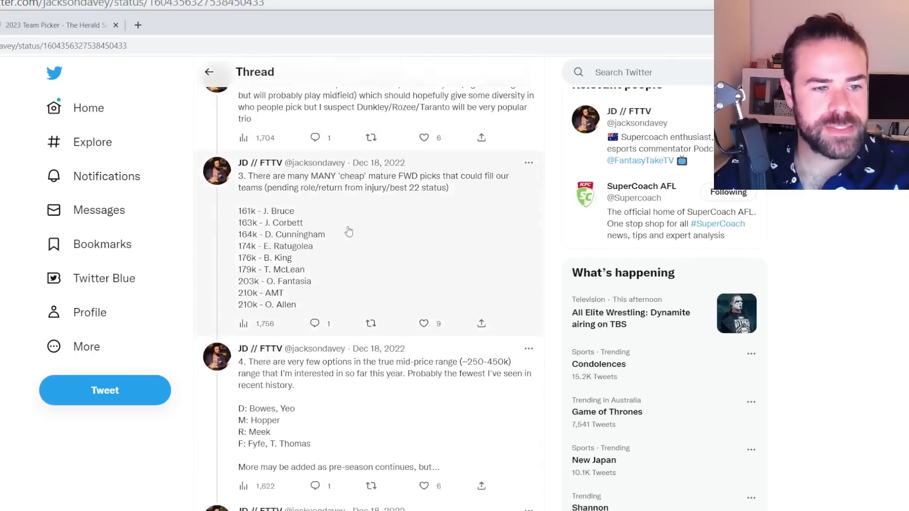
pyautogui.scroll(-8, 347, 235)
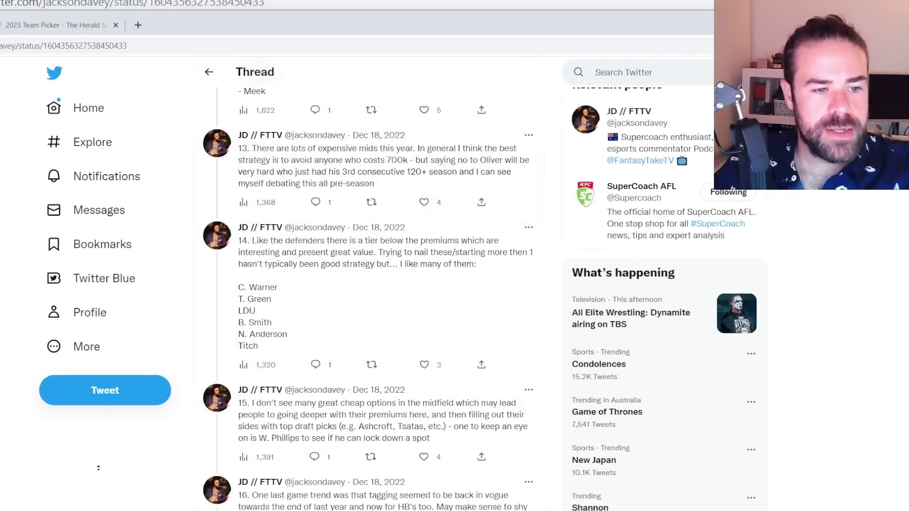
pyautogui.scroll(20, 284, 218)
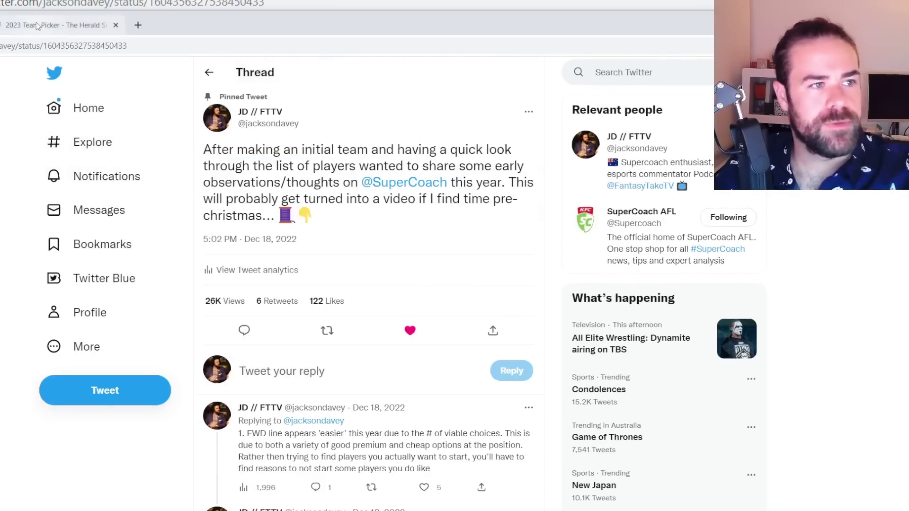
# Switch back to the 2023 Team Picker page to view the 30/30 squad
pyautogui.click(52, 25)
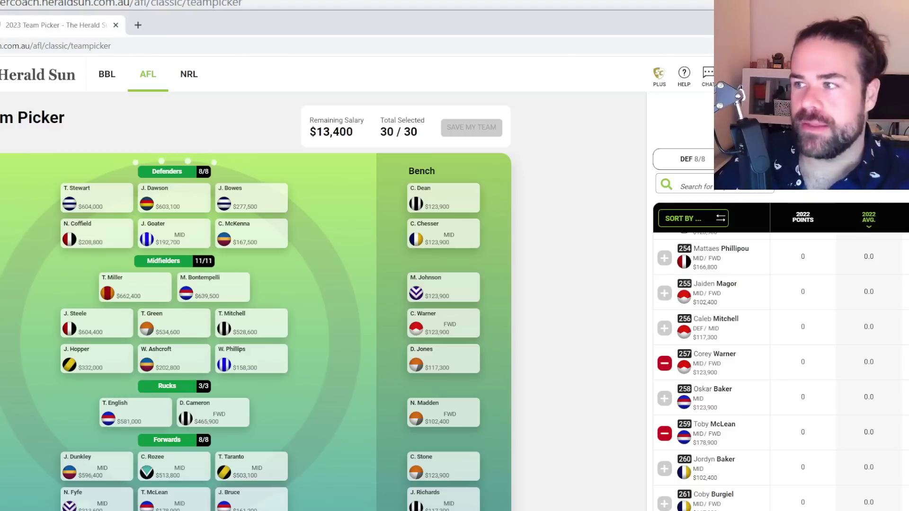